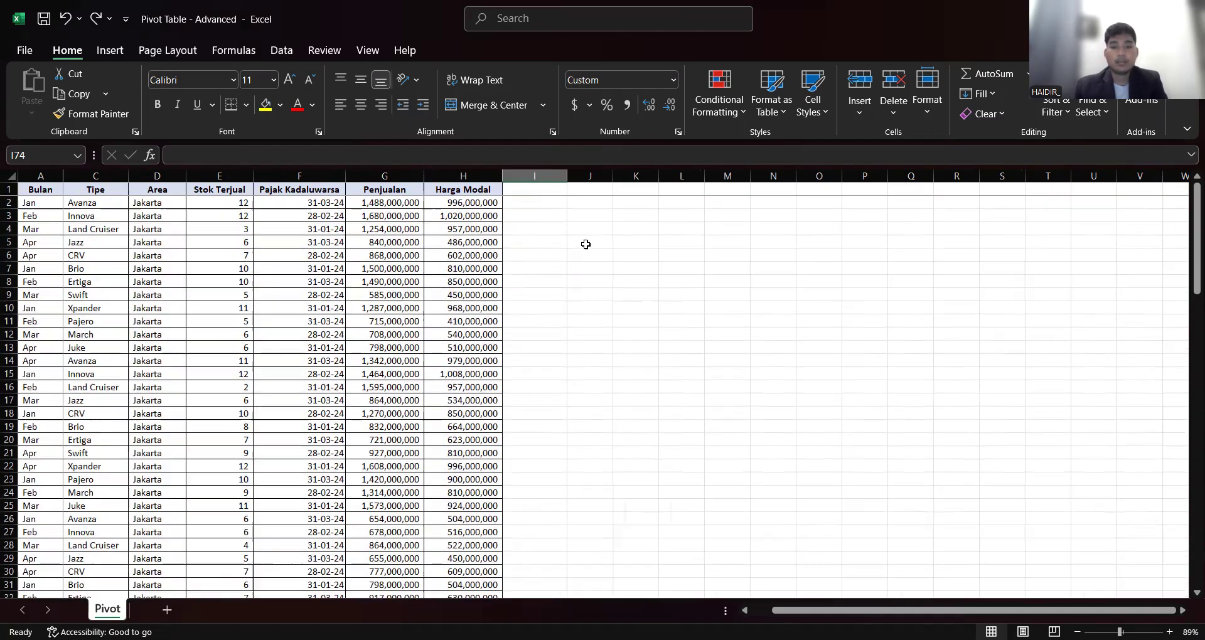
Enter the label "Soal 1" in cell J3.
click(591, 217)
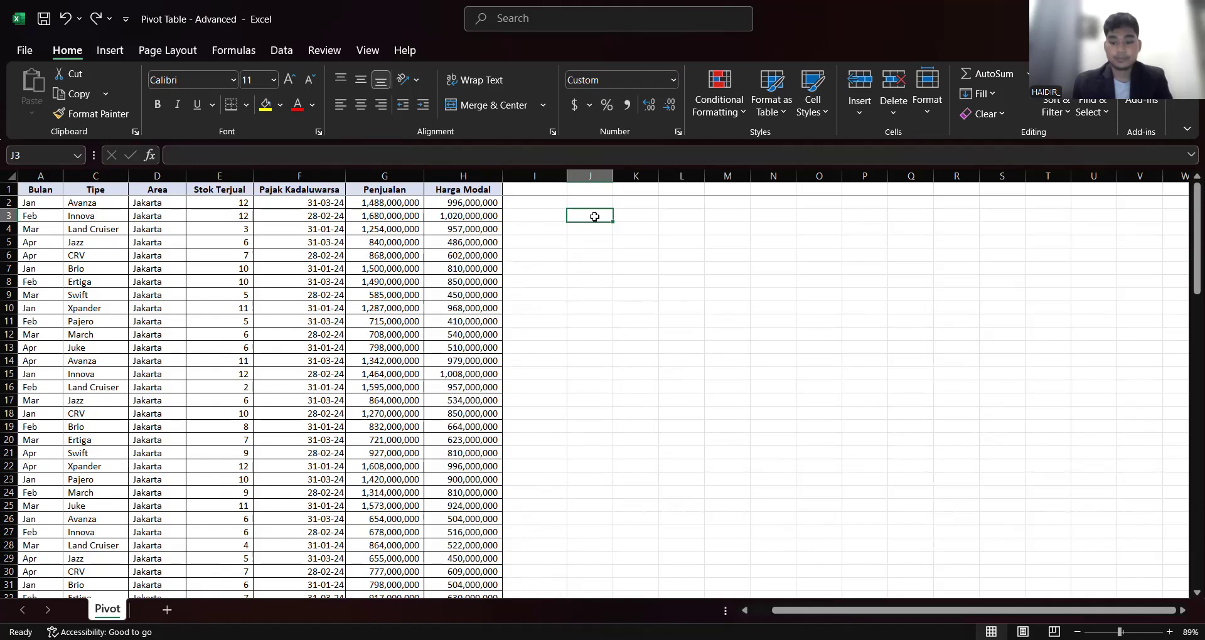
text(Soal)
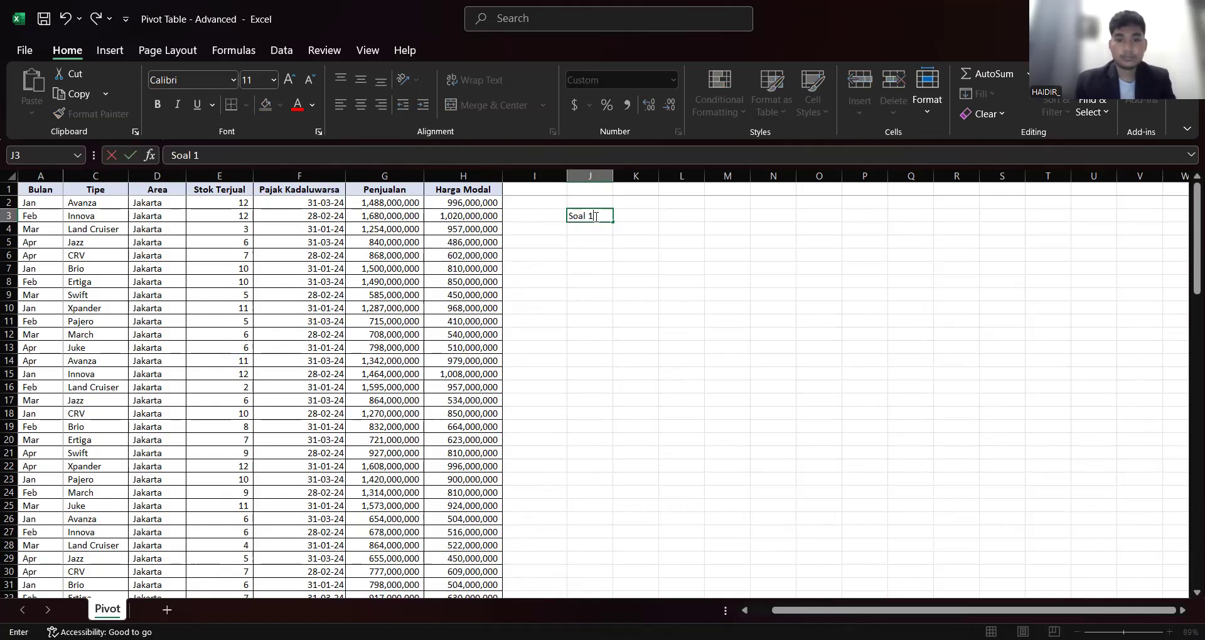
text( 1)
click(598, 238)
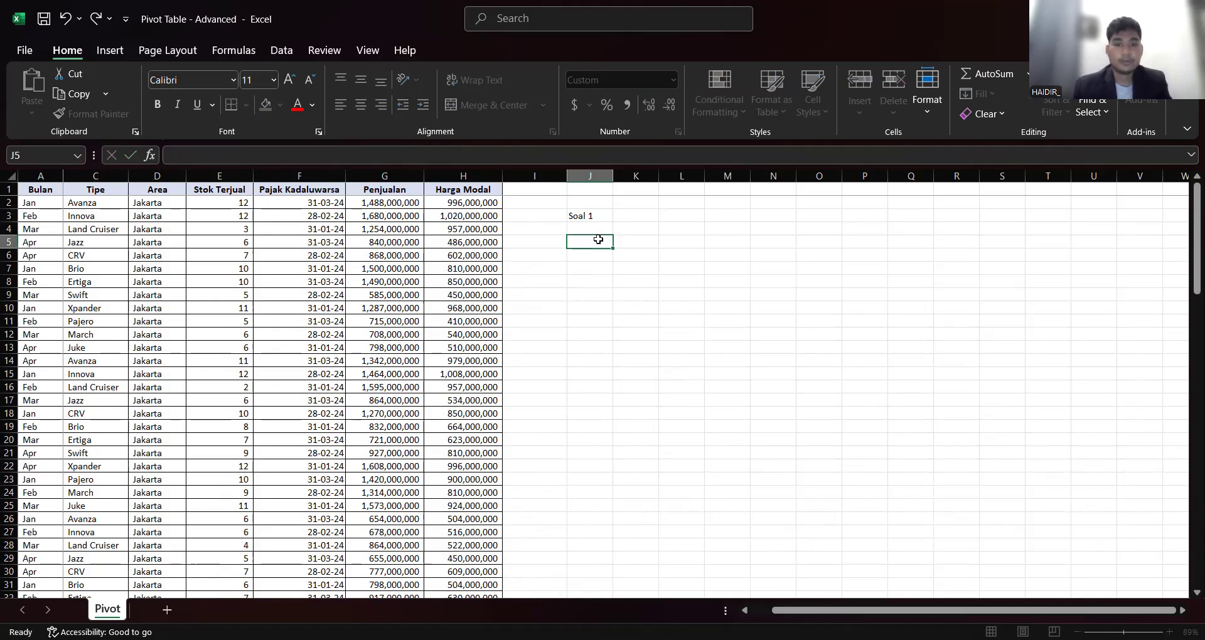
Insert a PivotTable from the whole data range A1:H109, placed on the existing worksheet at cell J6.
click(303, 278)
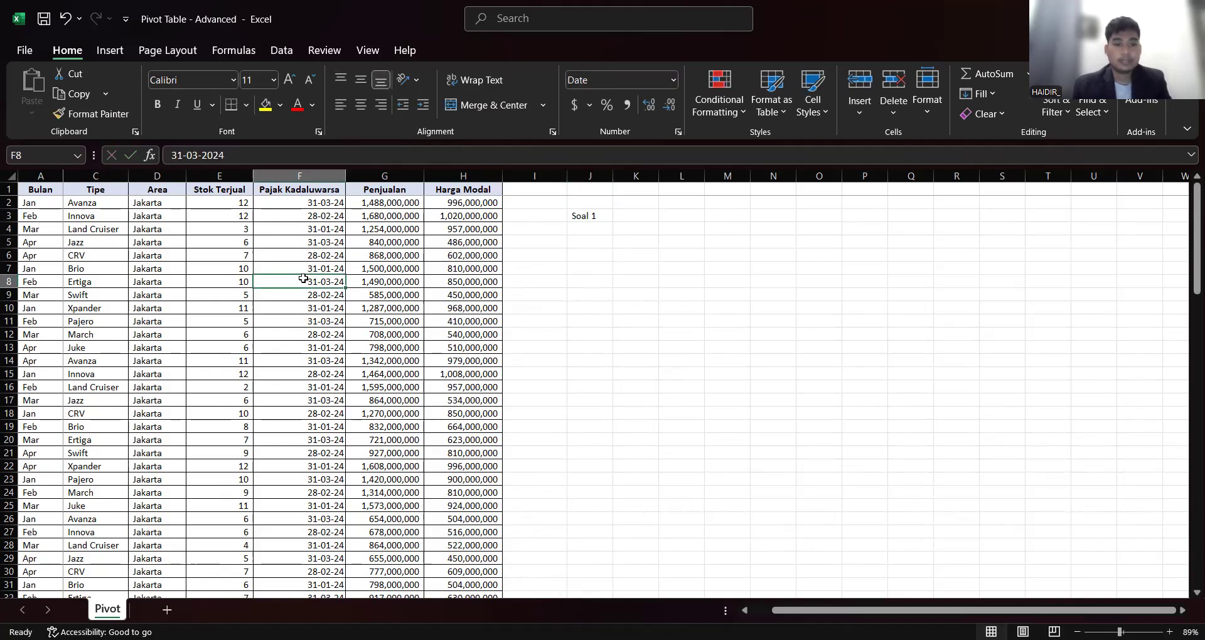
click(204, 298)
key(ctrl+a)
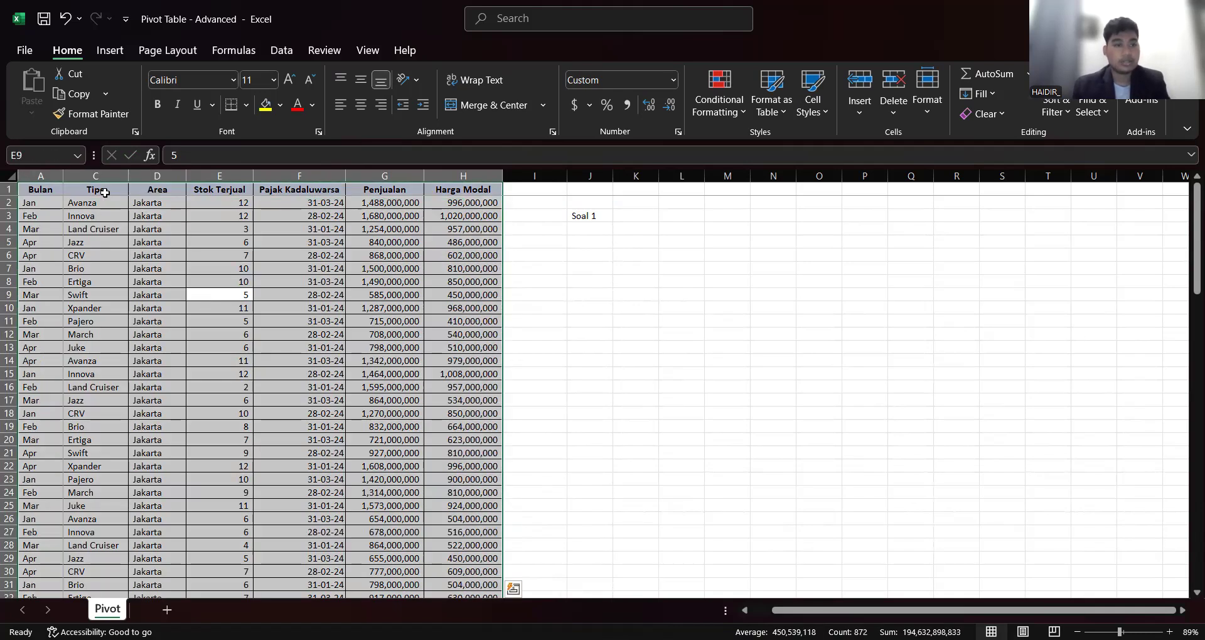
click(113, 51)
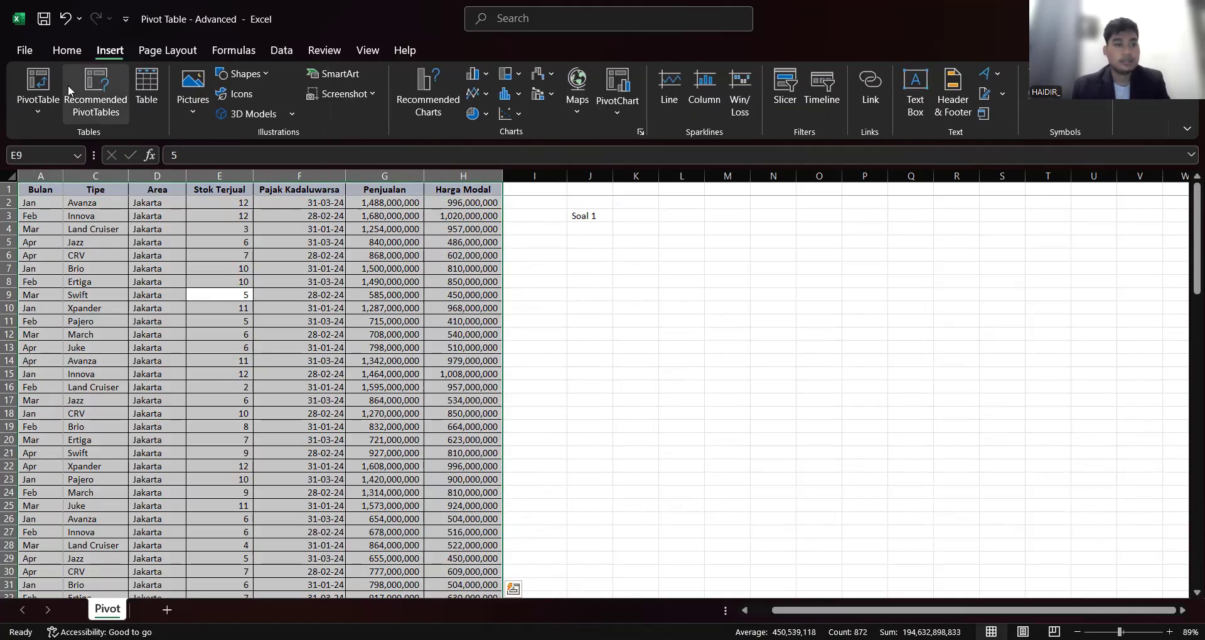
click(48, 101)
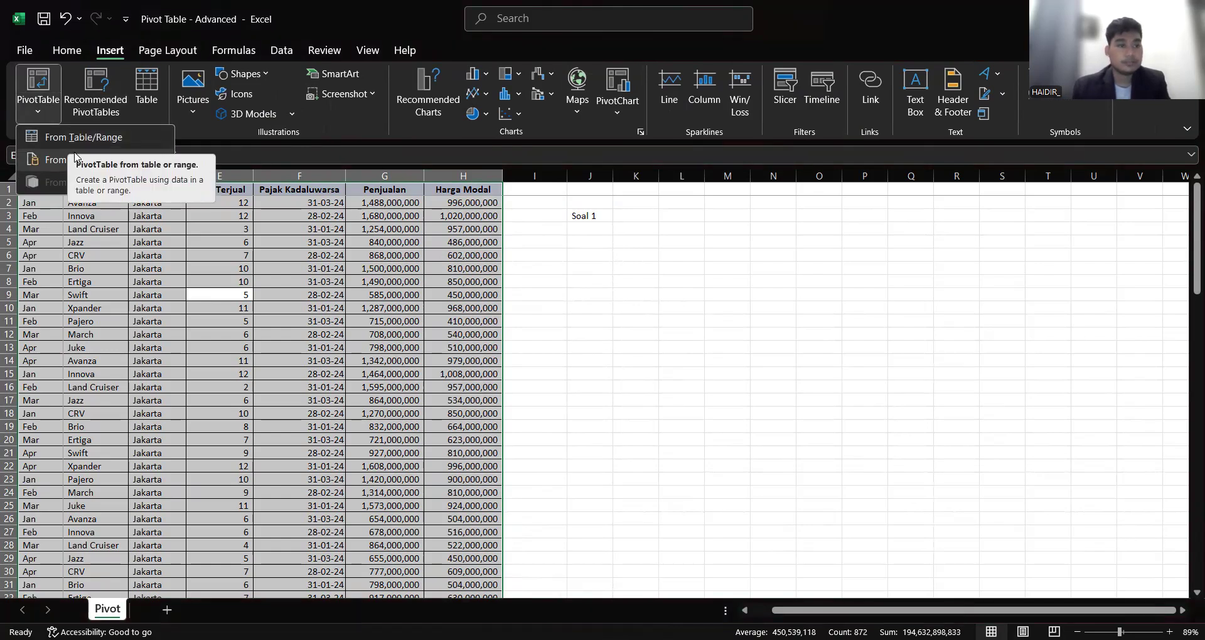
click(83, 136)
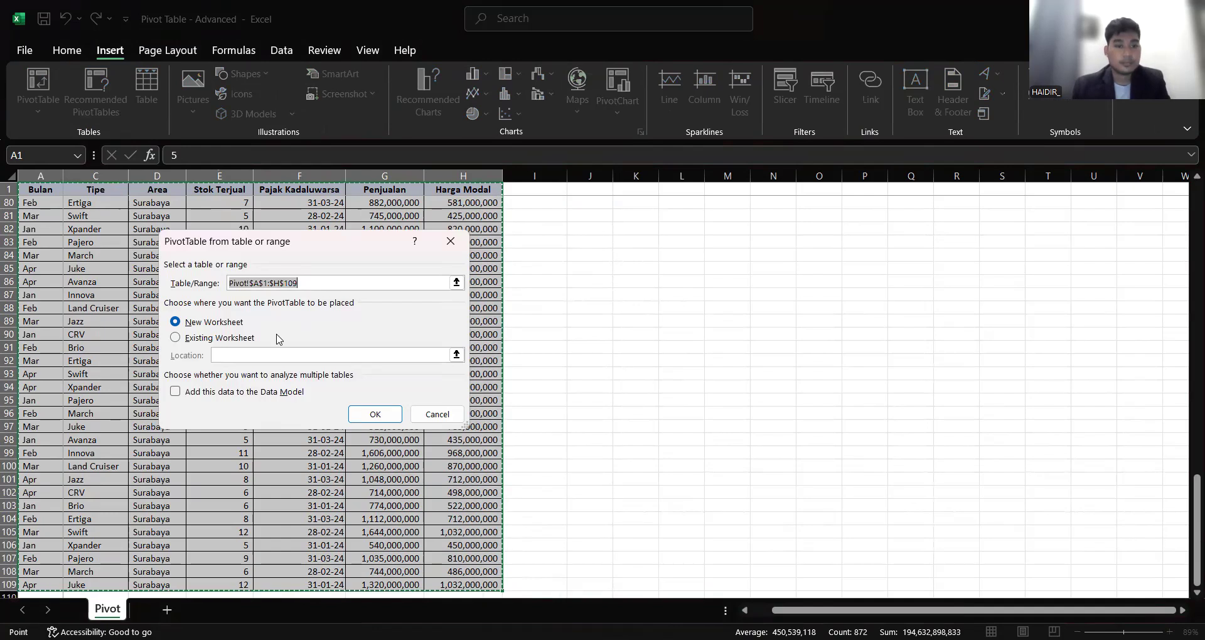
click(176, 338)
scroll(568, 318, up, 4)
scroll(571, 319, up, 20)
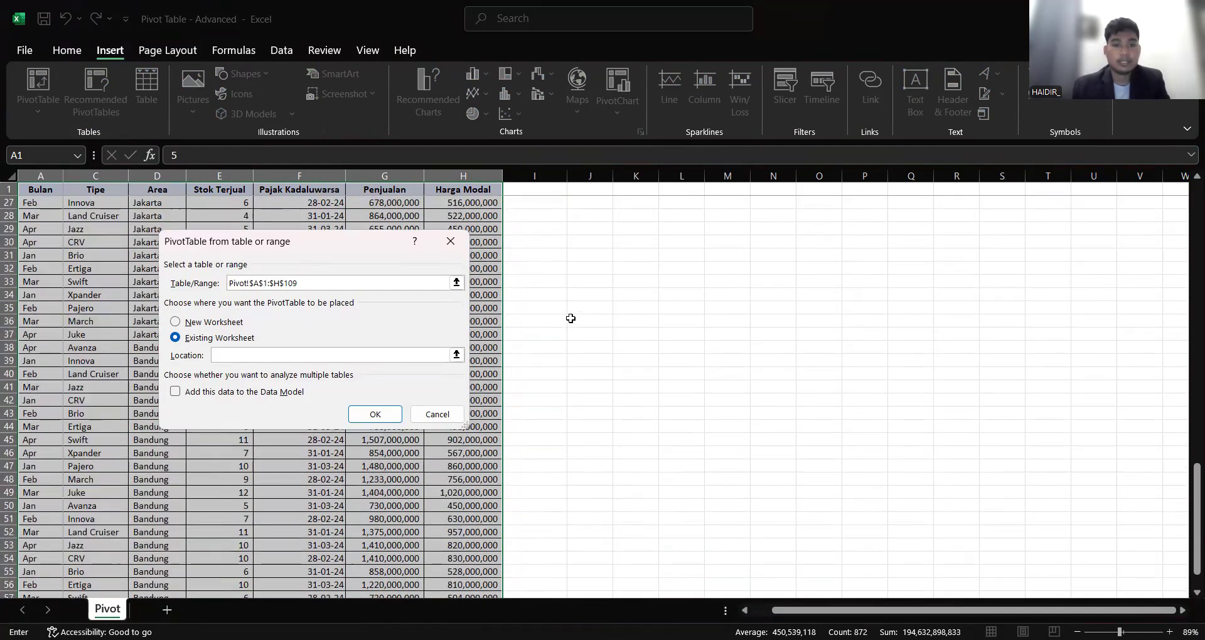
scroll(570, 318, up, 2)
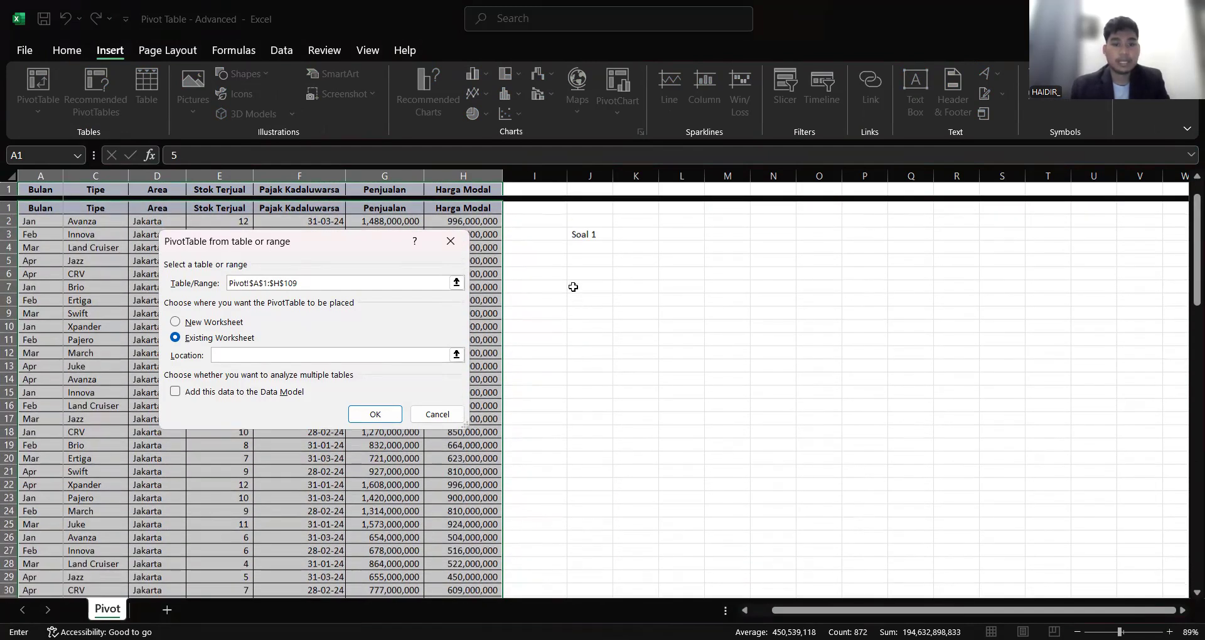
scroll(589, 244, down, 1)
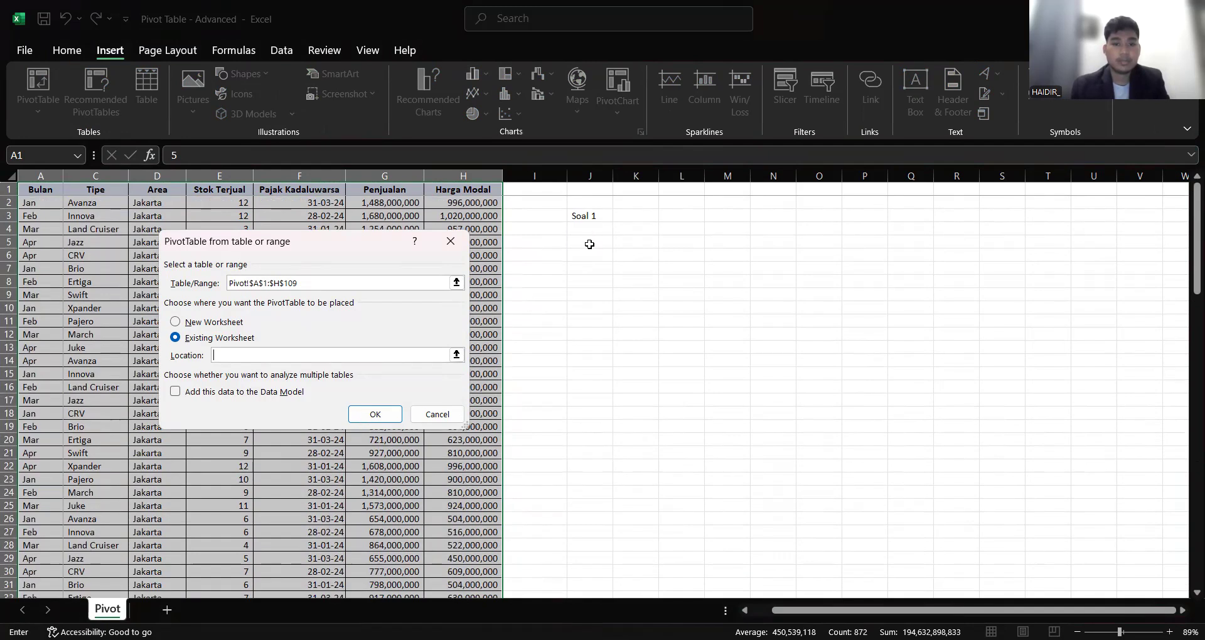
click(590, 251)
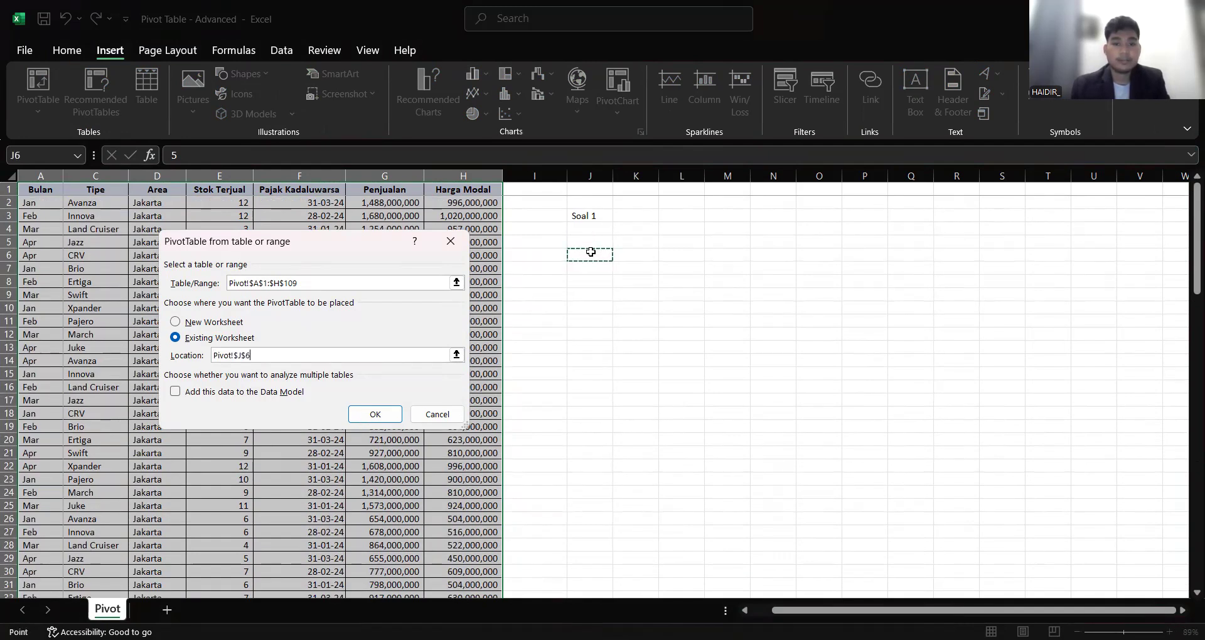
click(375, 417)
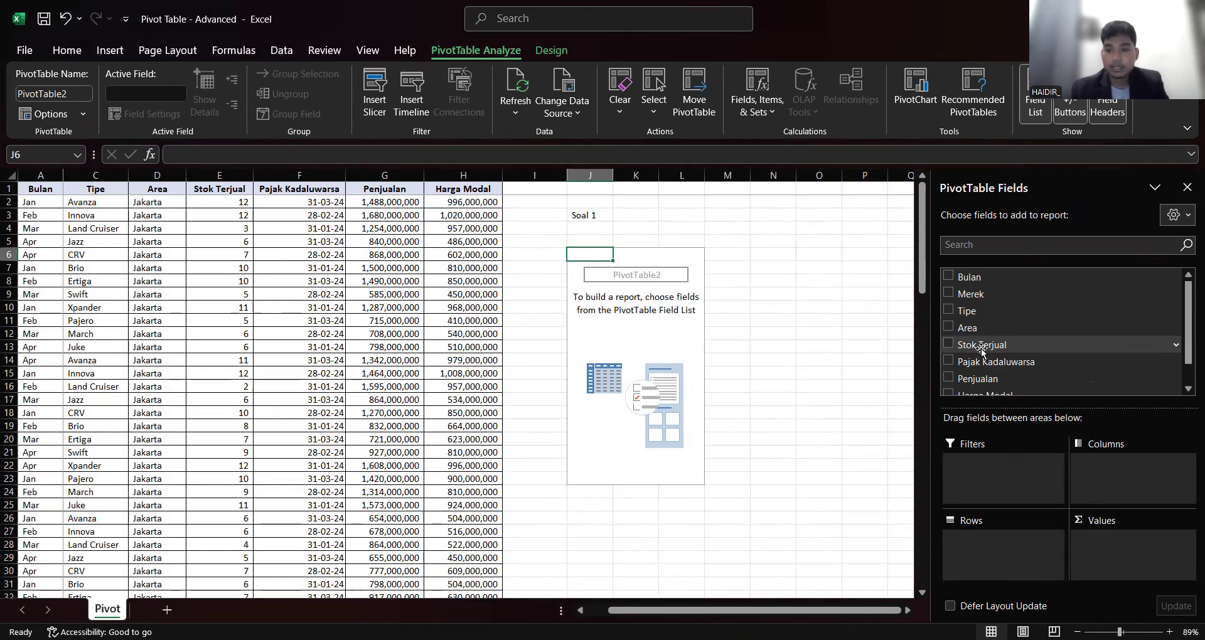
Lay out the Soal 1 pivot table with Stok Terjual as values, Merek and Tipe as columns, and Area as rows.
drag(969, 346, 1110, 557)
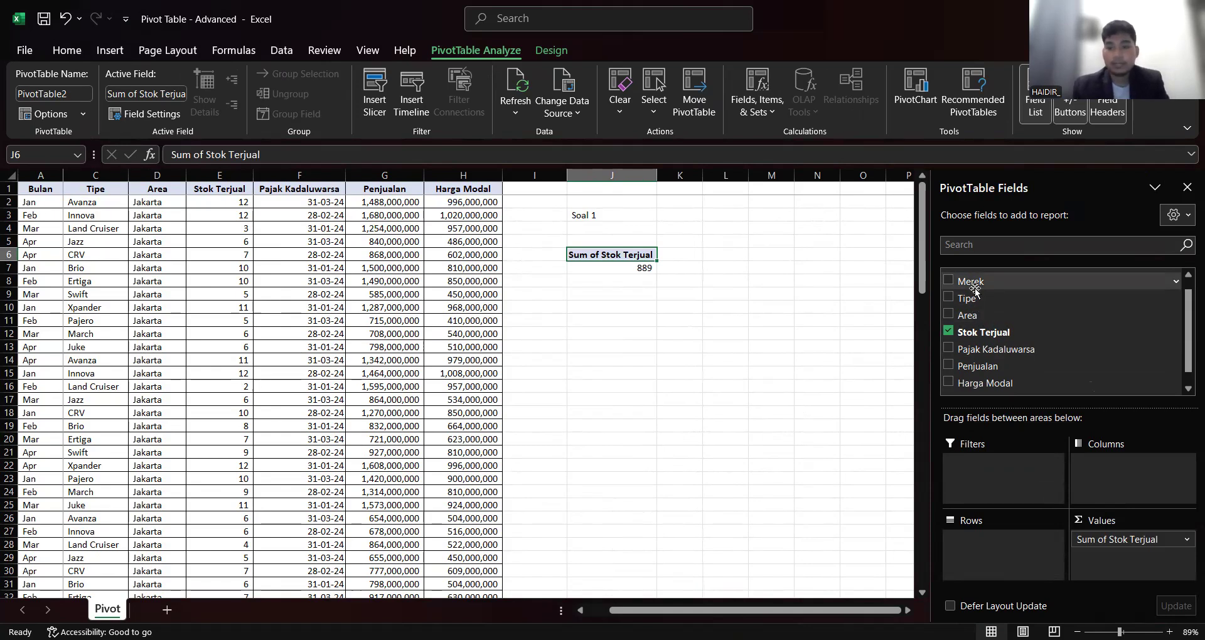
drag(970, 289, 1094, 486)
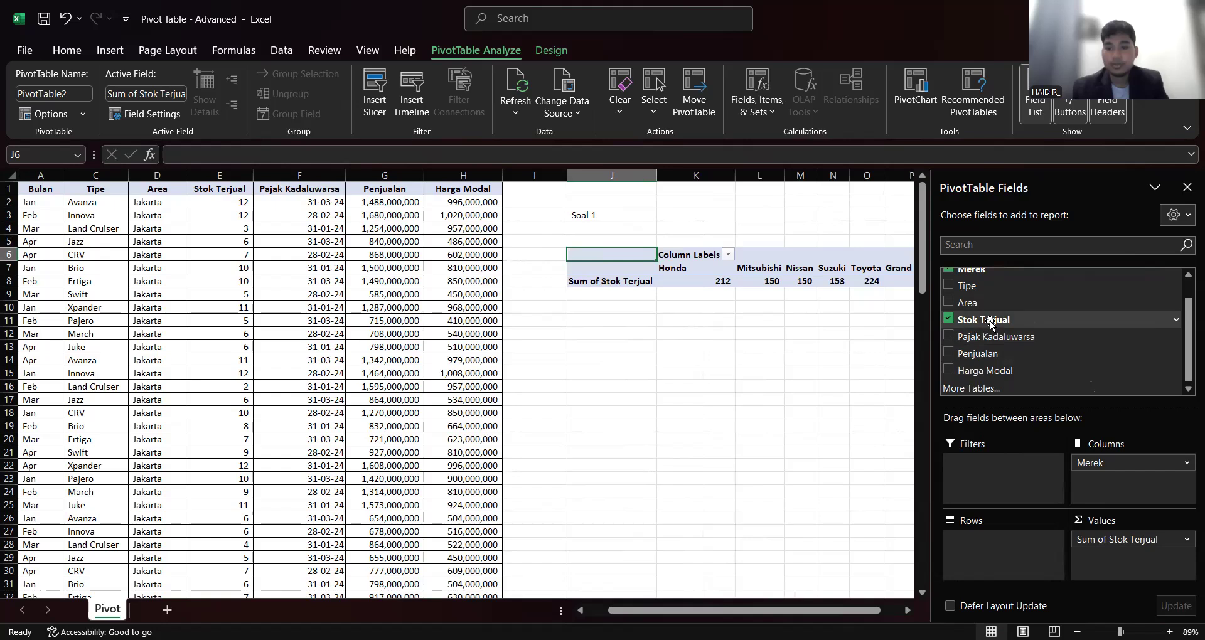
drag(969, 311, 1134, 485)
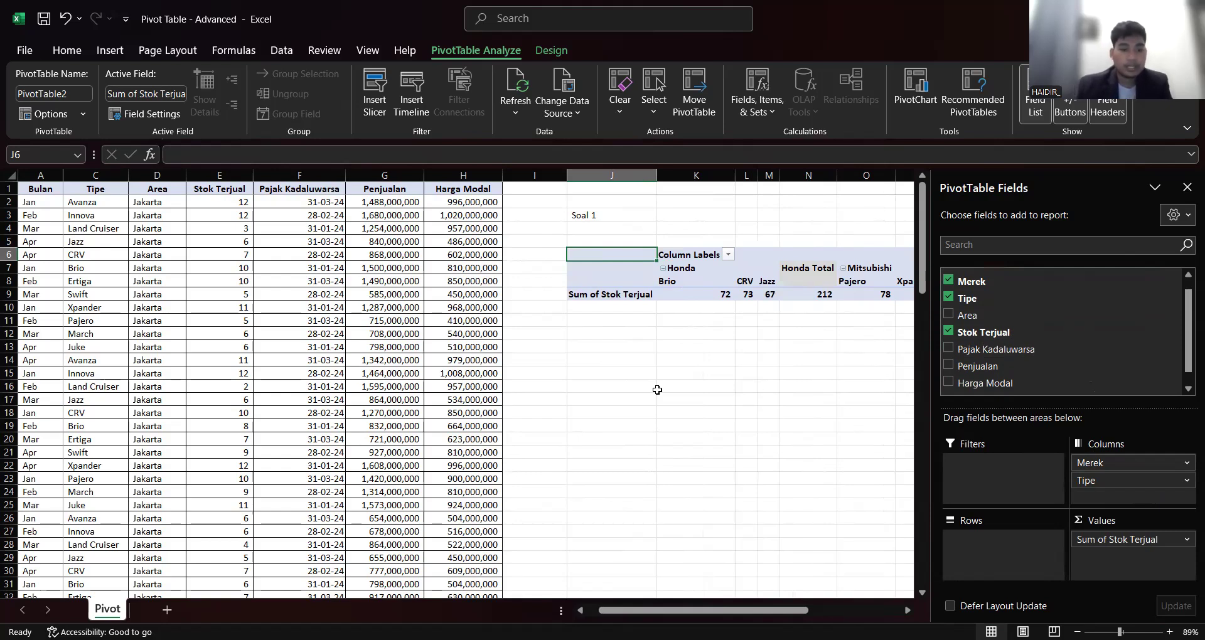
drag(964, 317, 993, 544)
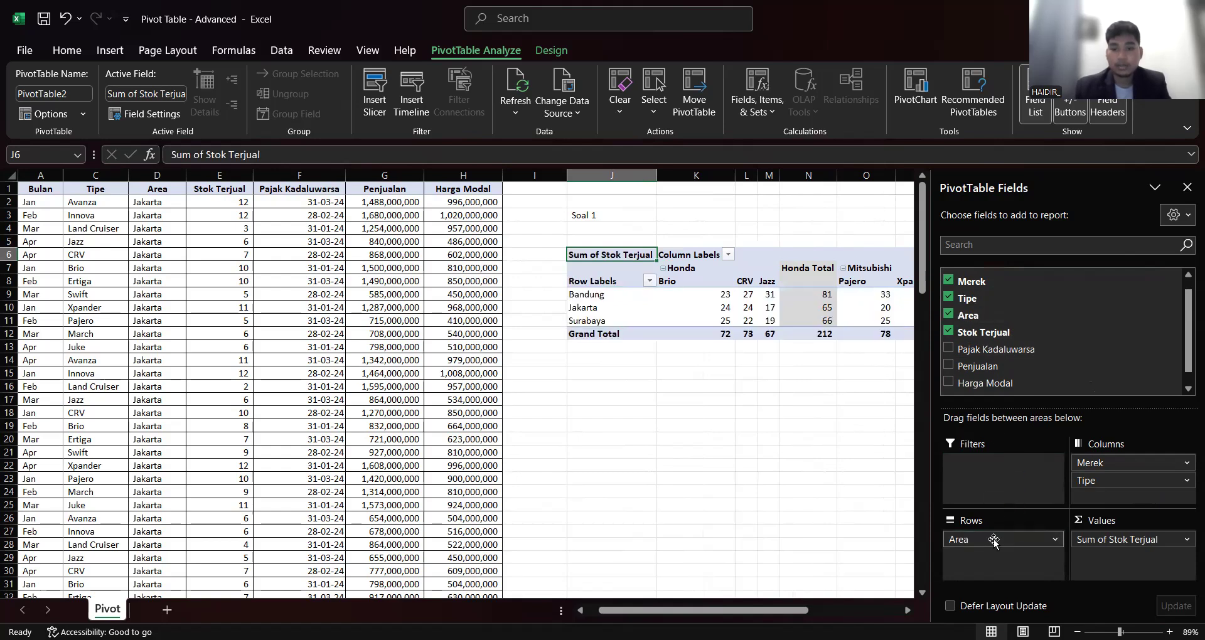
Examine the stock sold per area across all brand and type columns of the pivot table, up to the grand total.
scroll(657, 362, right, 3)
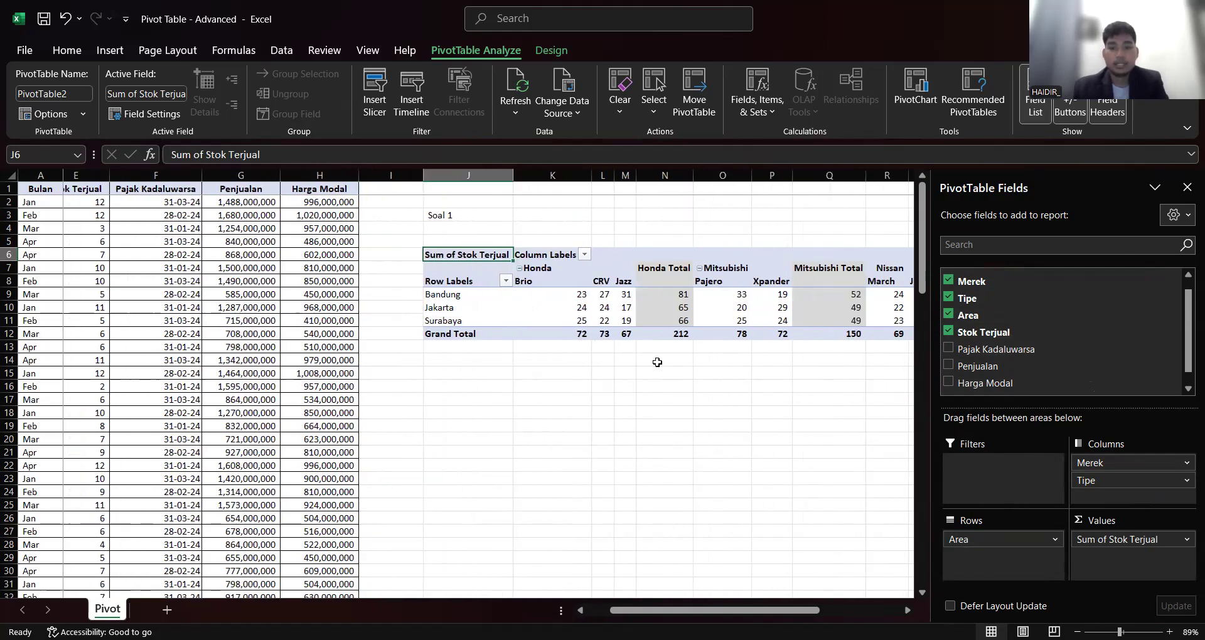
scroll(657, 362, right, 1)
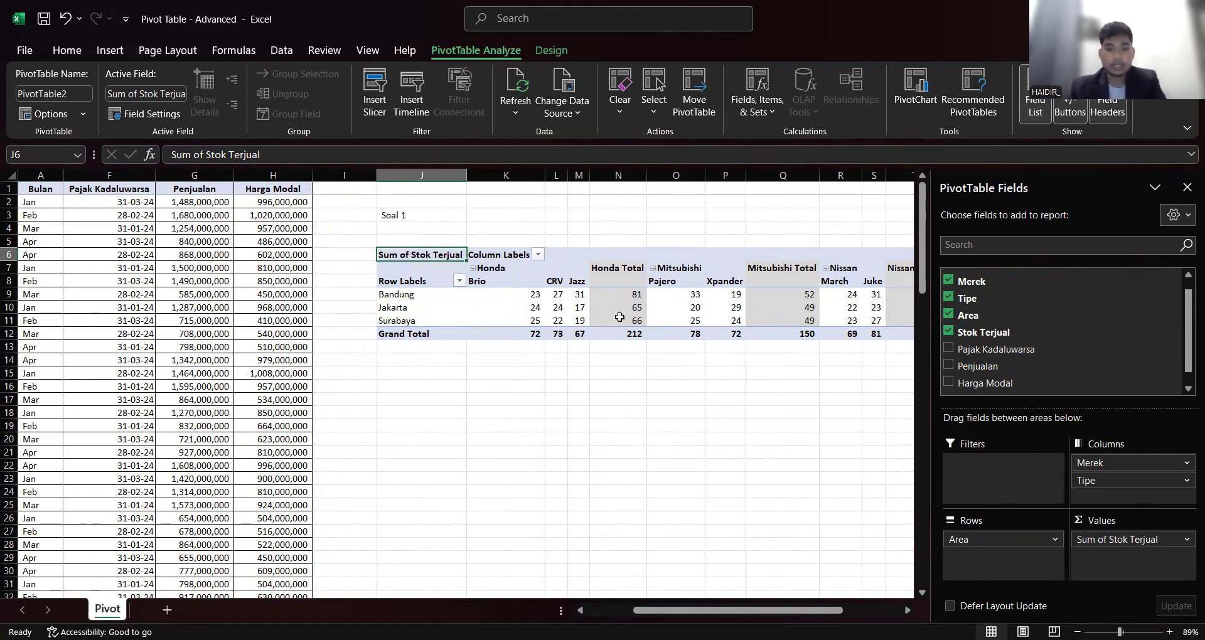
scroll(546, 321, right, 1)
scroll(546, 322, right, 4)
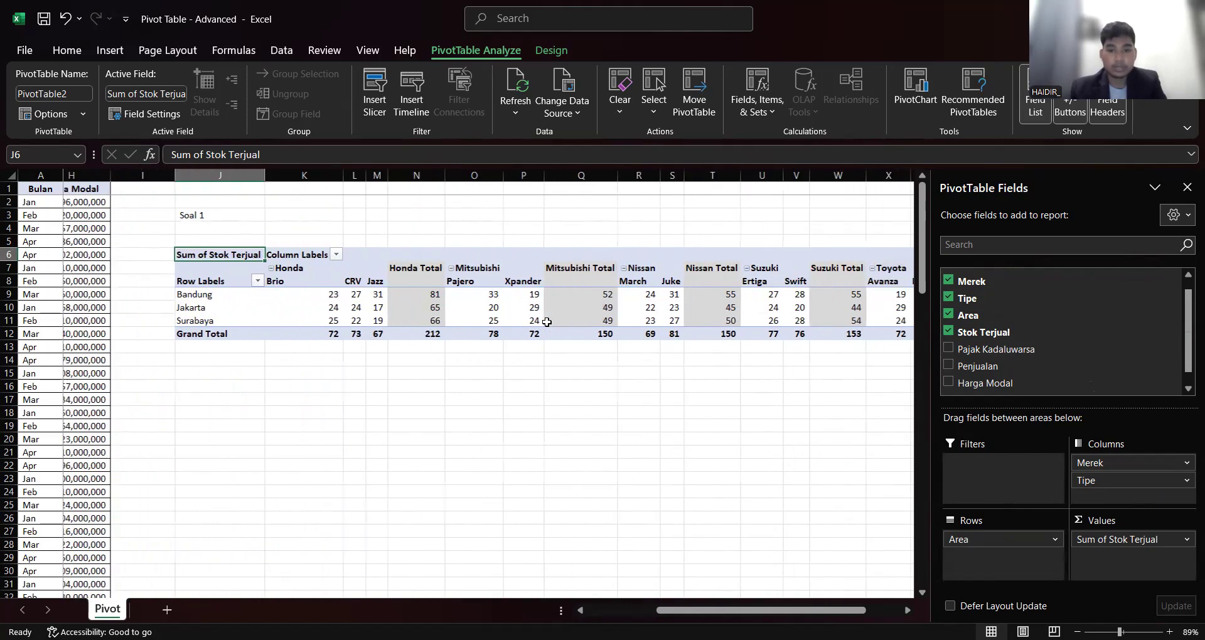
scroll(547, 322, right, 5)
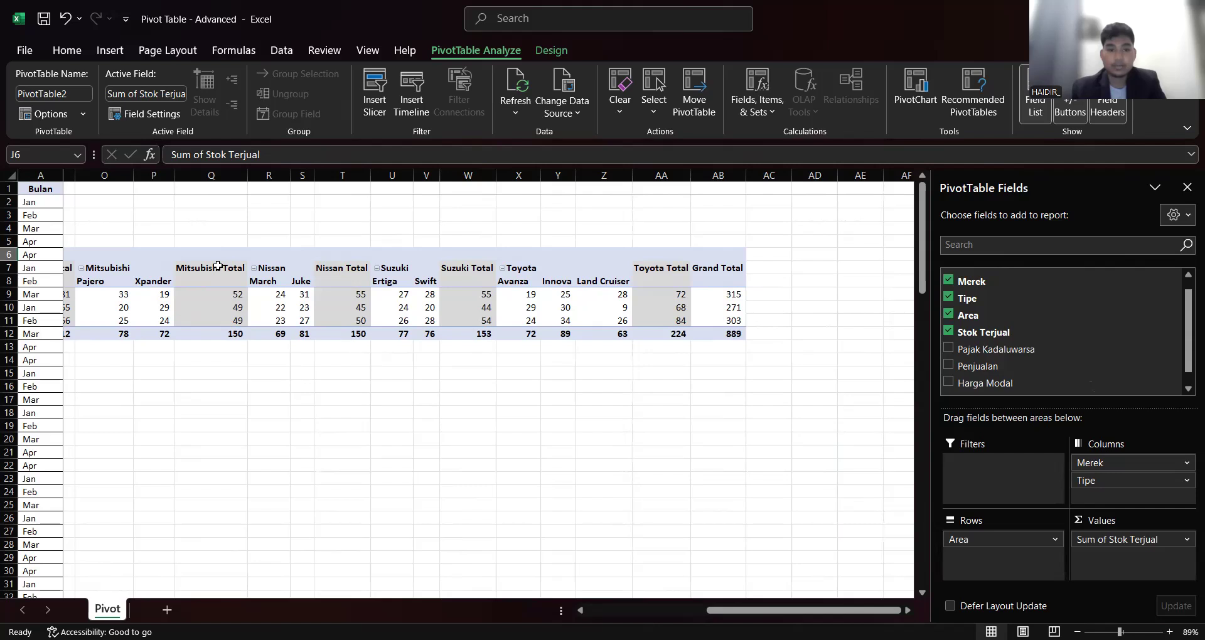
scroll(218, 336, left, 3)
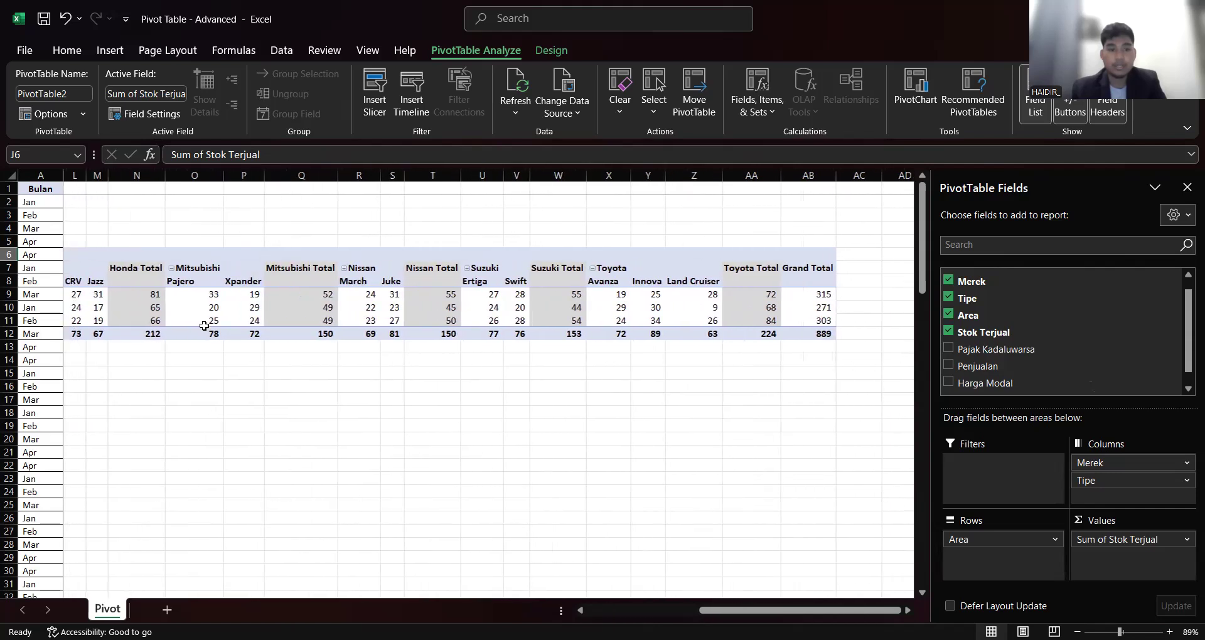
scroll(306, 349, left, 5)
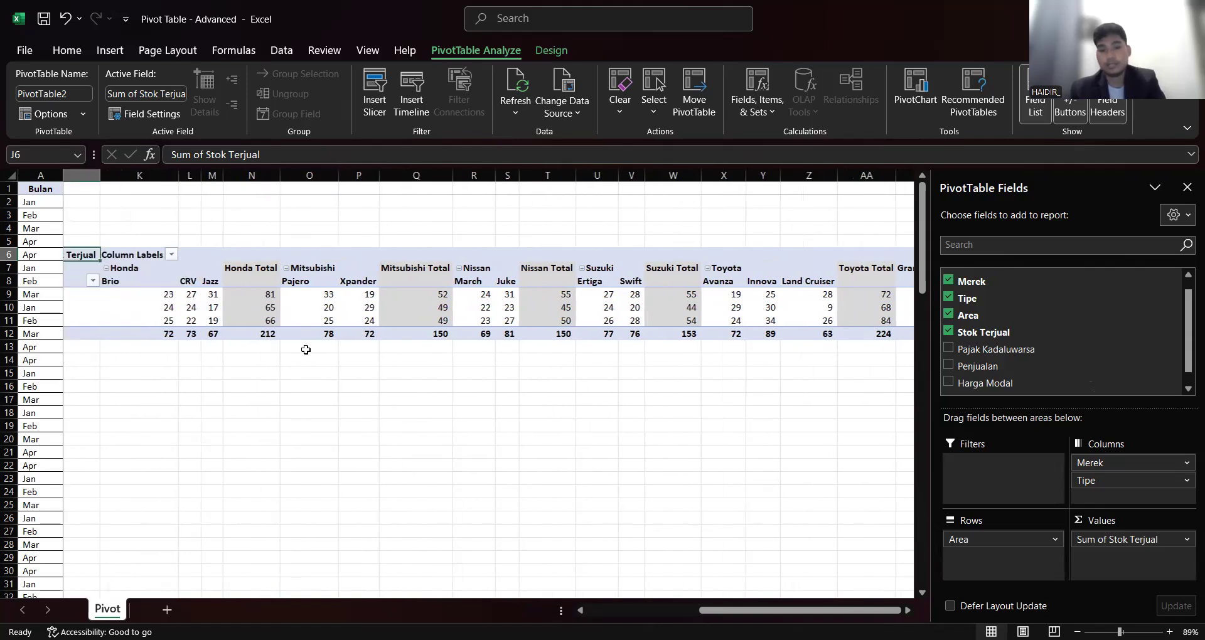
Enter the label "Soal 2" in cell J15, below the first pivot table.
click(241, 373)
text(Soal 2)
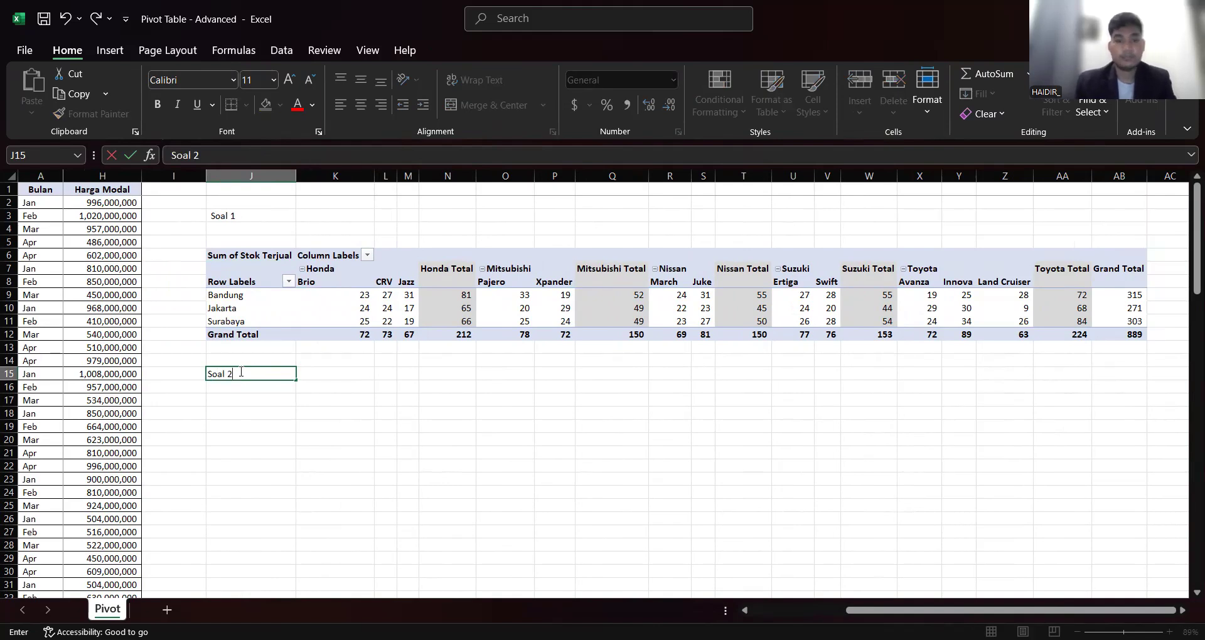
key(Return)
click(246, 400)
click(240, 414)
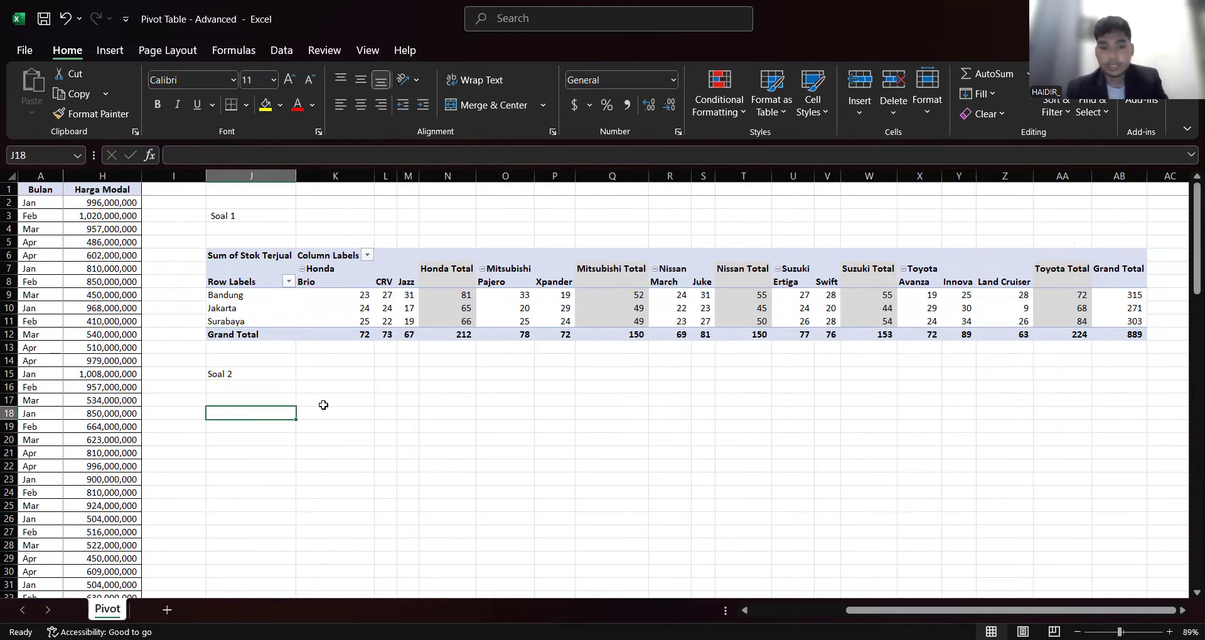
Insert a second PivotTable from the data range A1:H109, placed on the existing worksheet at cell J19.
click(112, 402)
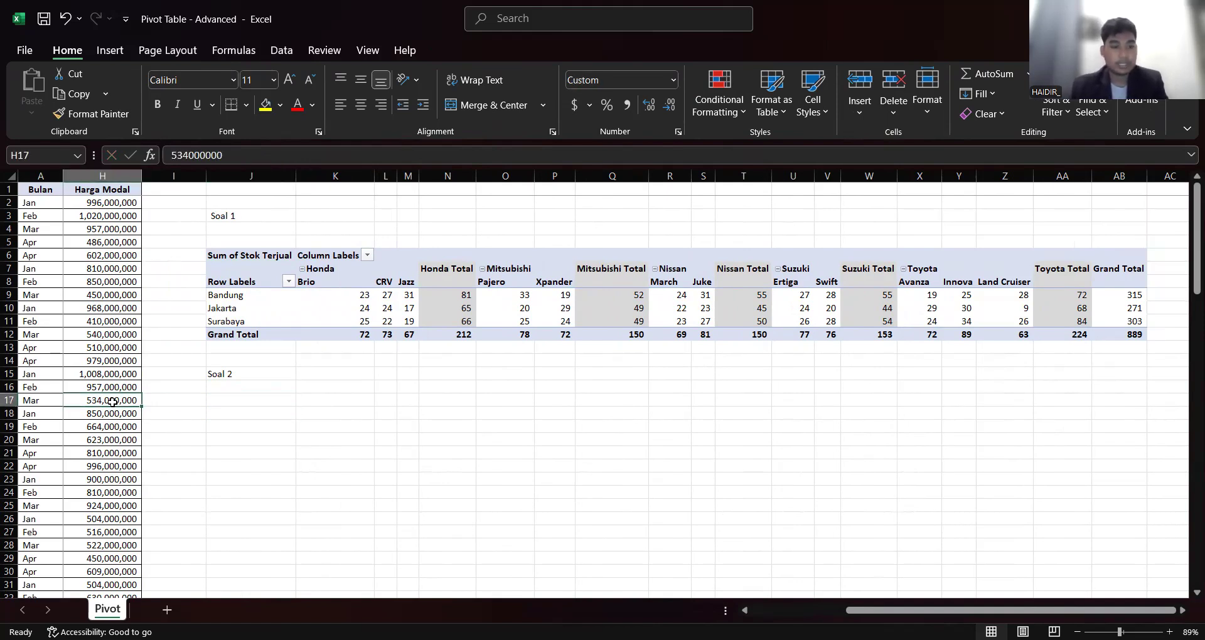
key(ctrl+a)
click(109, 51)
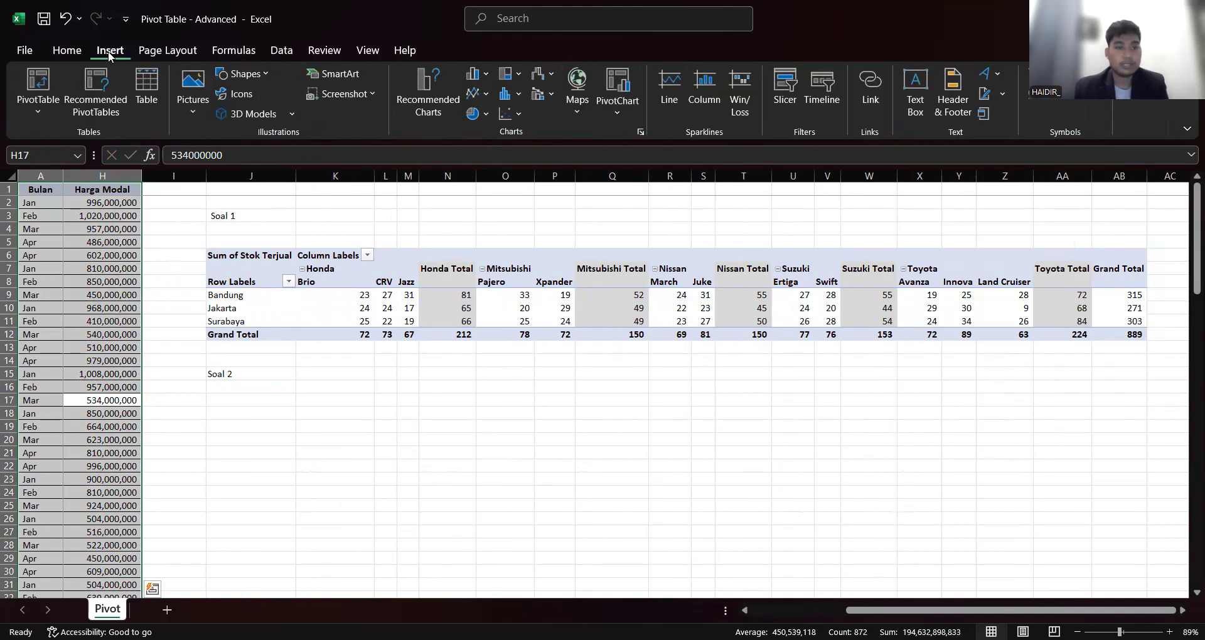
click(44, 91)
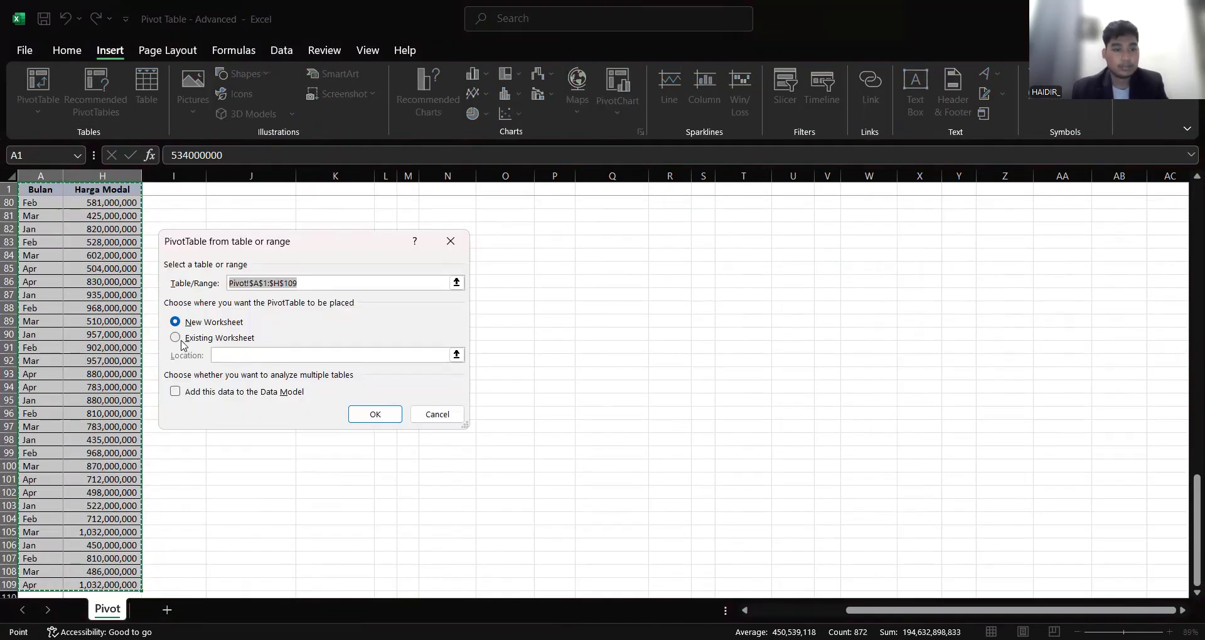
click(176, 339)
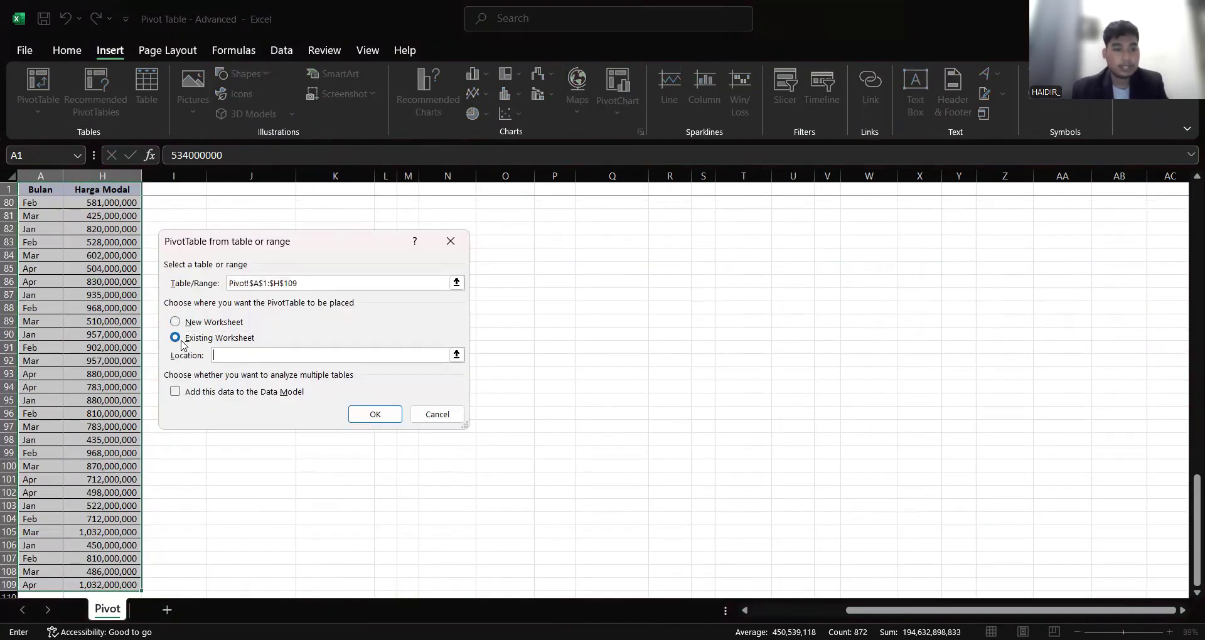
scroll(563, 317, up, 8)
scroll(562, 316, up, 18)
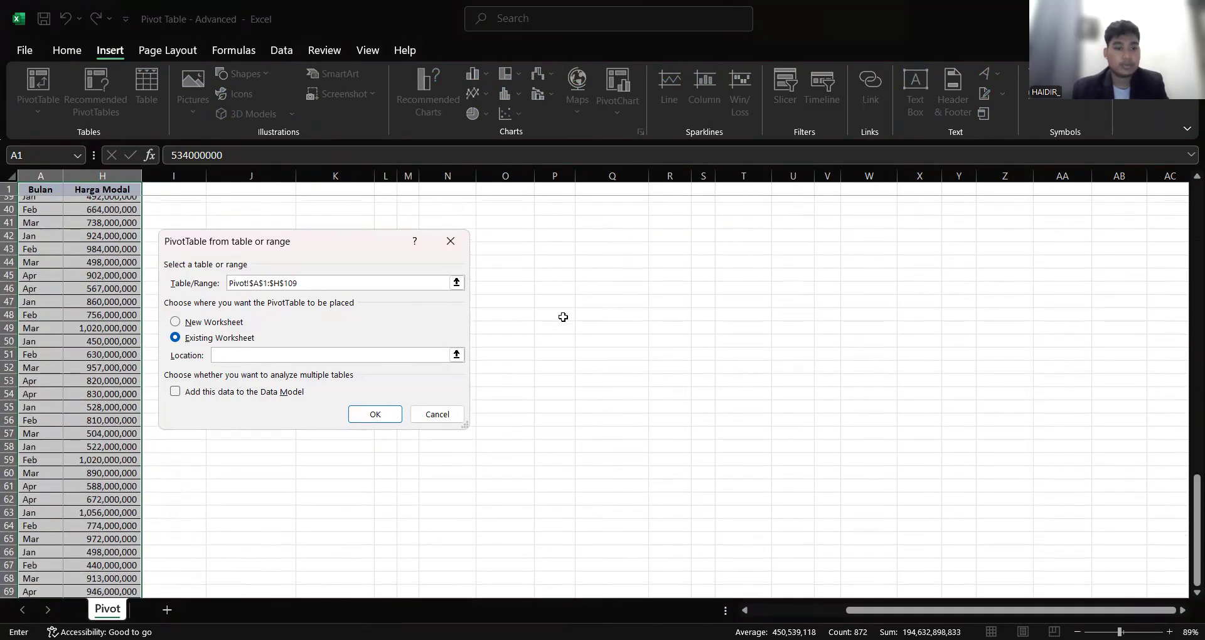
scroll(563, 317, up, 2)
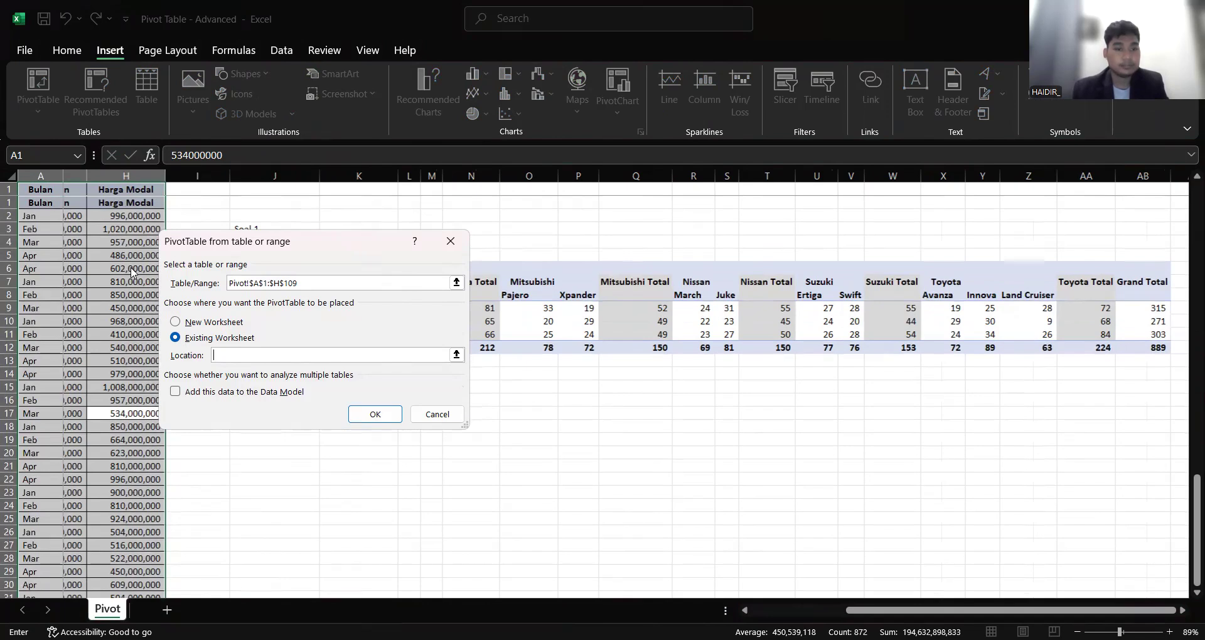
drag(264, 241, 137, 157)
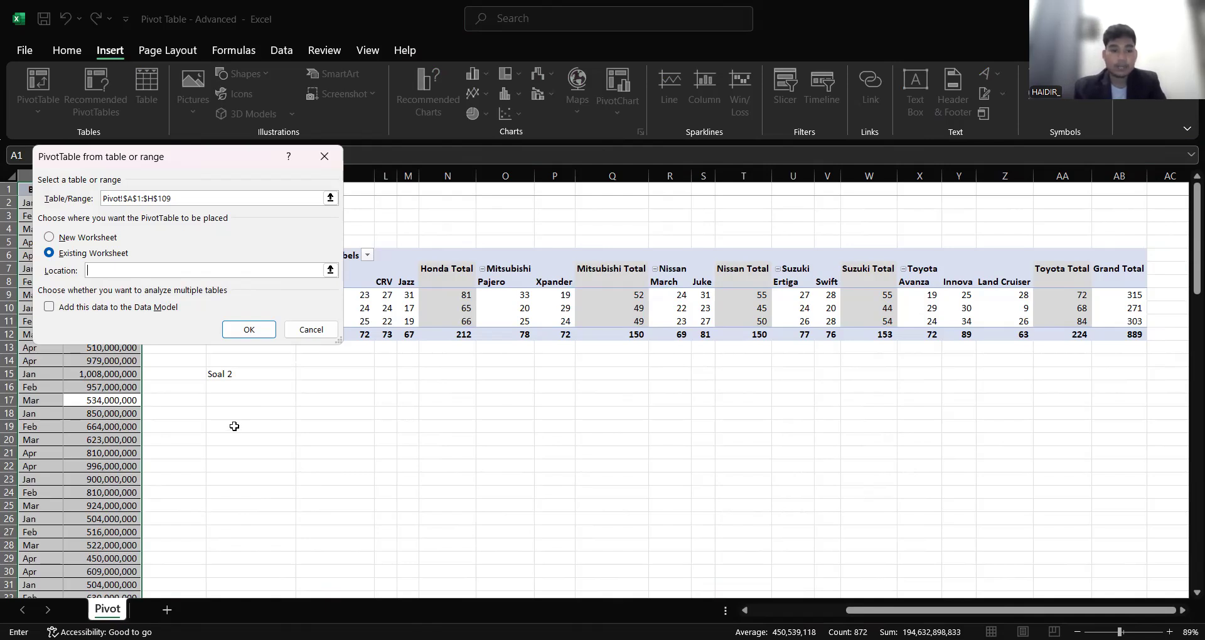
click(234, 428)
click(249, 327)
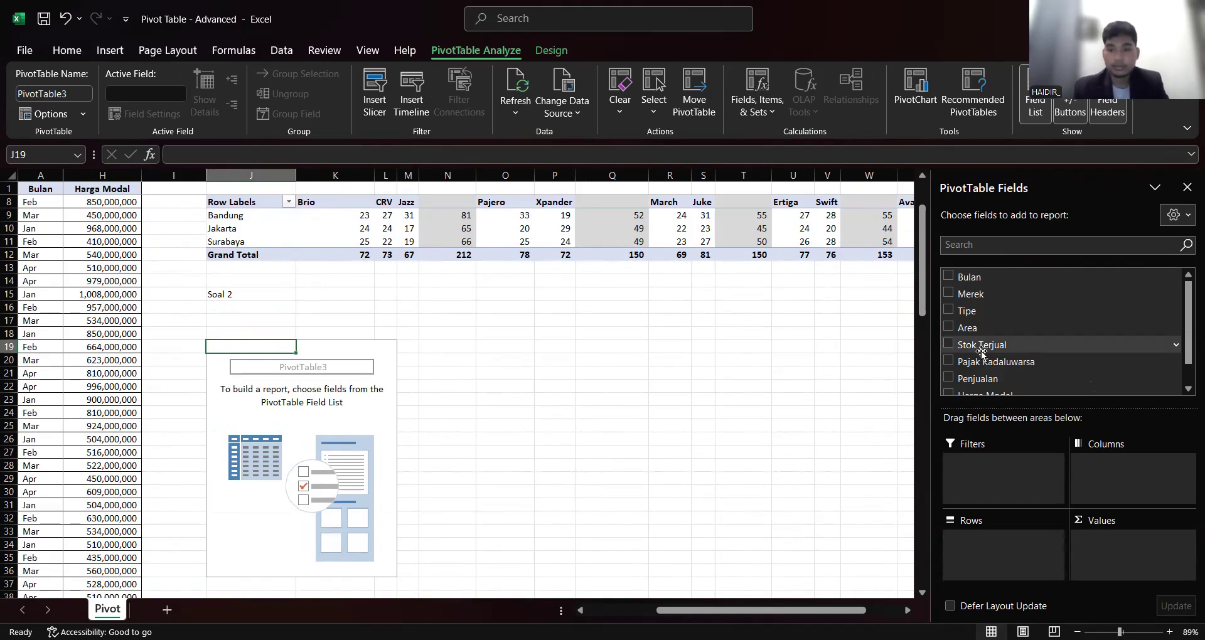
Lay out the Soal 2 pivot table with Stok Terjual as values, Merek and Tipe as columns, and Area as rows.
scroll(997, 347, down, 2)
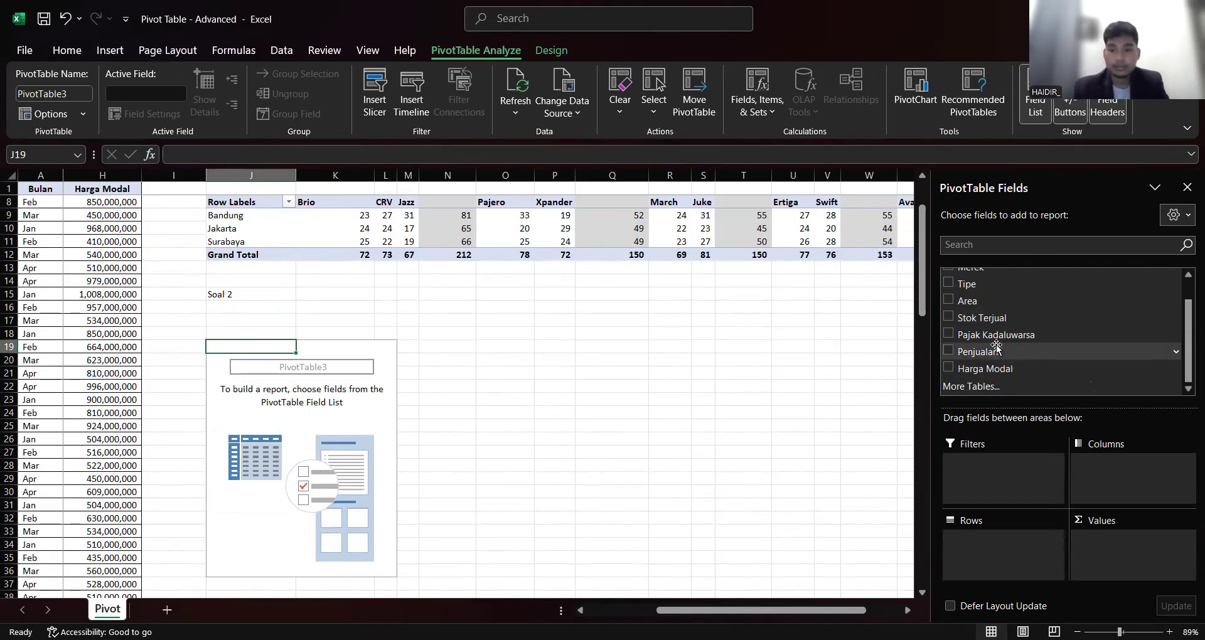
drag(983, 321, 1115, 551)
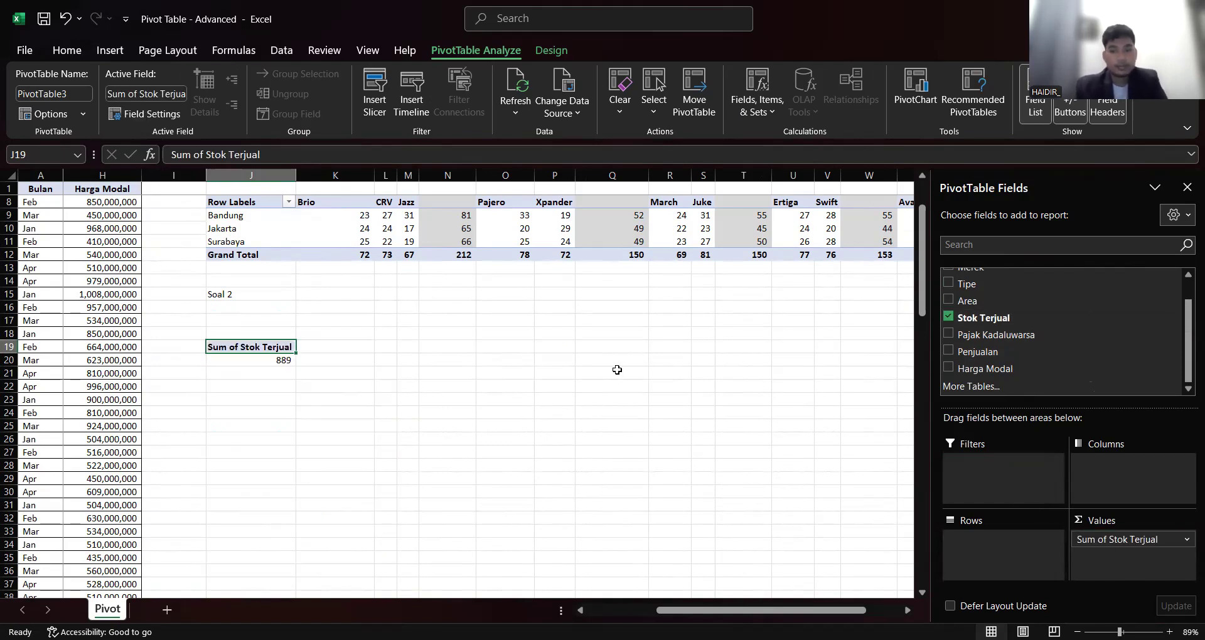
scroll(1042, 314, up, 1)
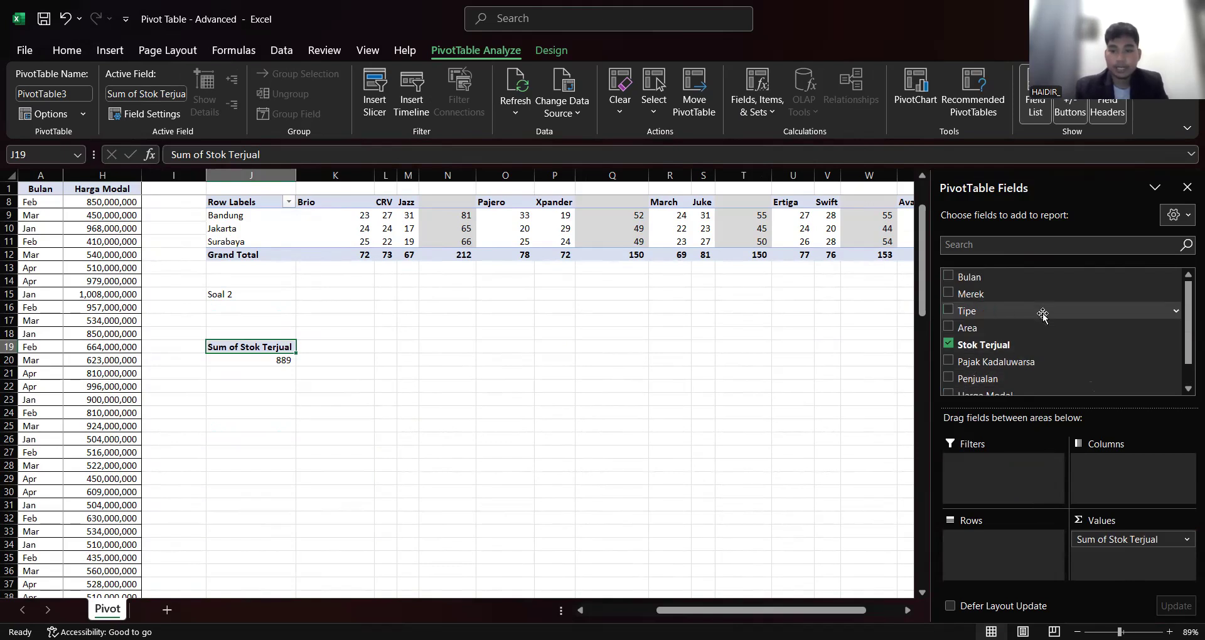
drag(969, 293, 1119, 464)
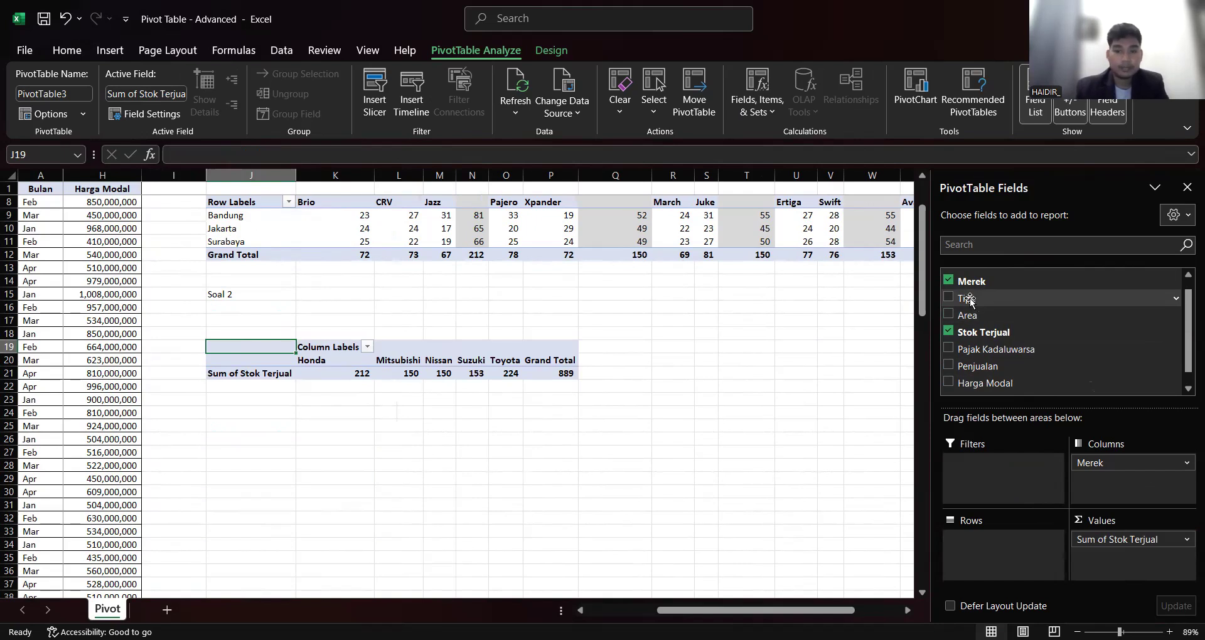
drag(971, 300, 1110, 489)
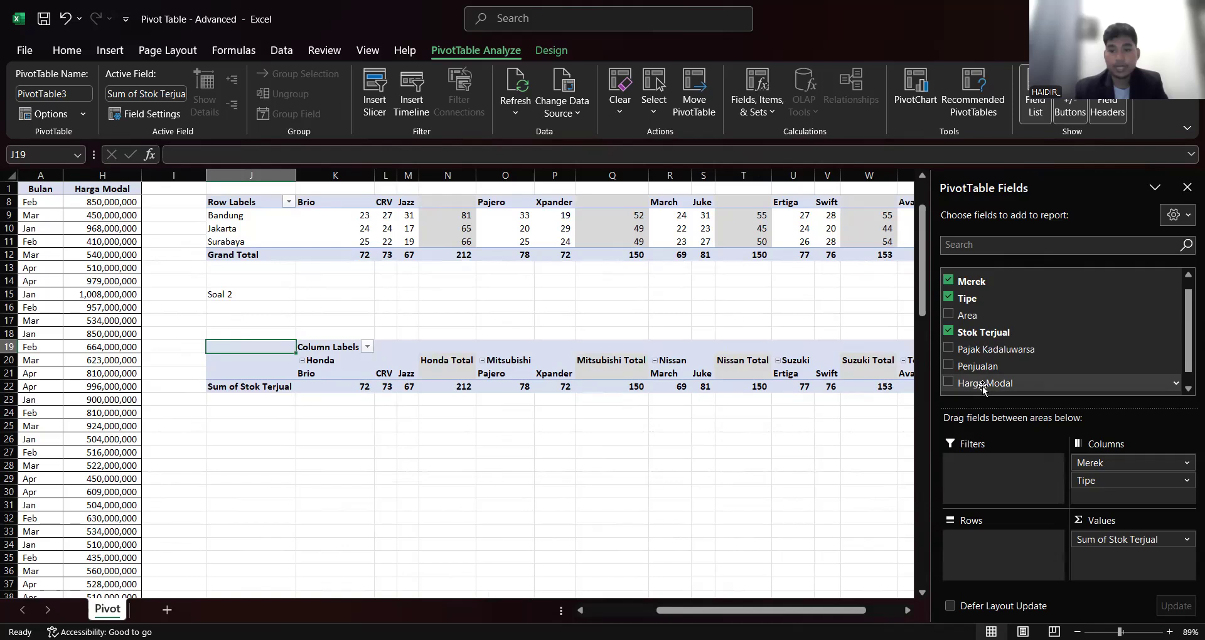
drag(969, 317, 999, 545)
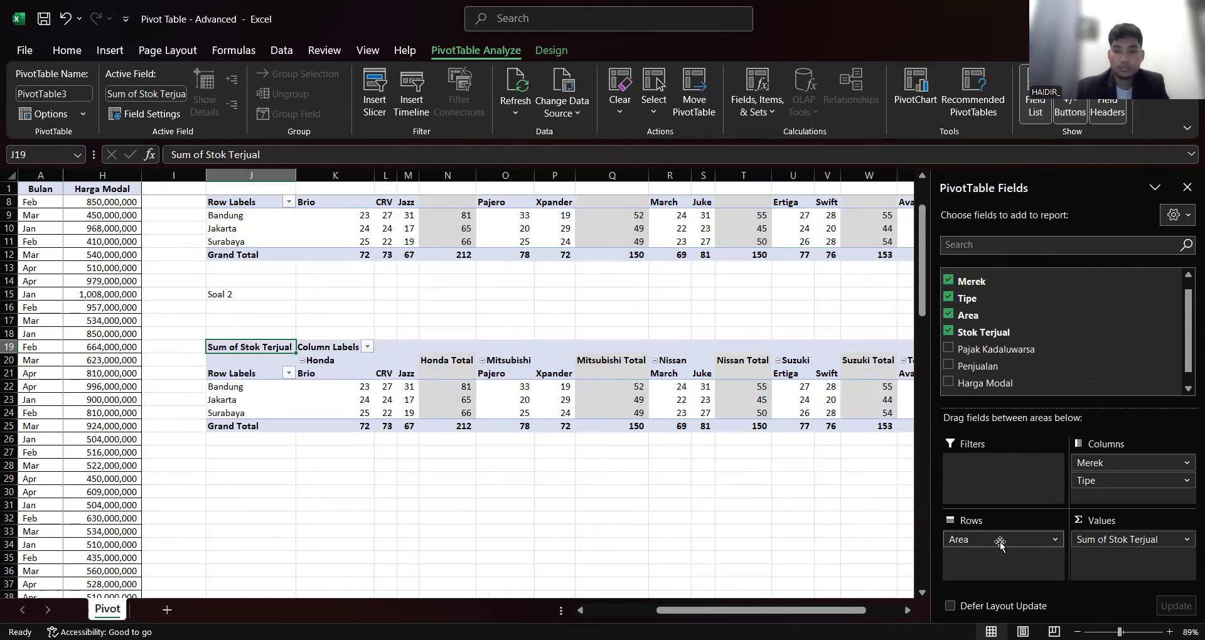
Add Bulan as a report filter to the Soal 2 pivot table.
scroll(681, 439, left, 2)
scroll(680, 439, up, 2)
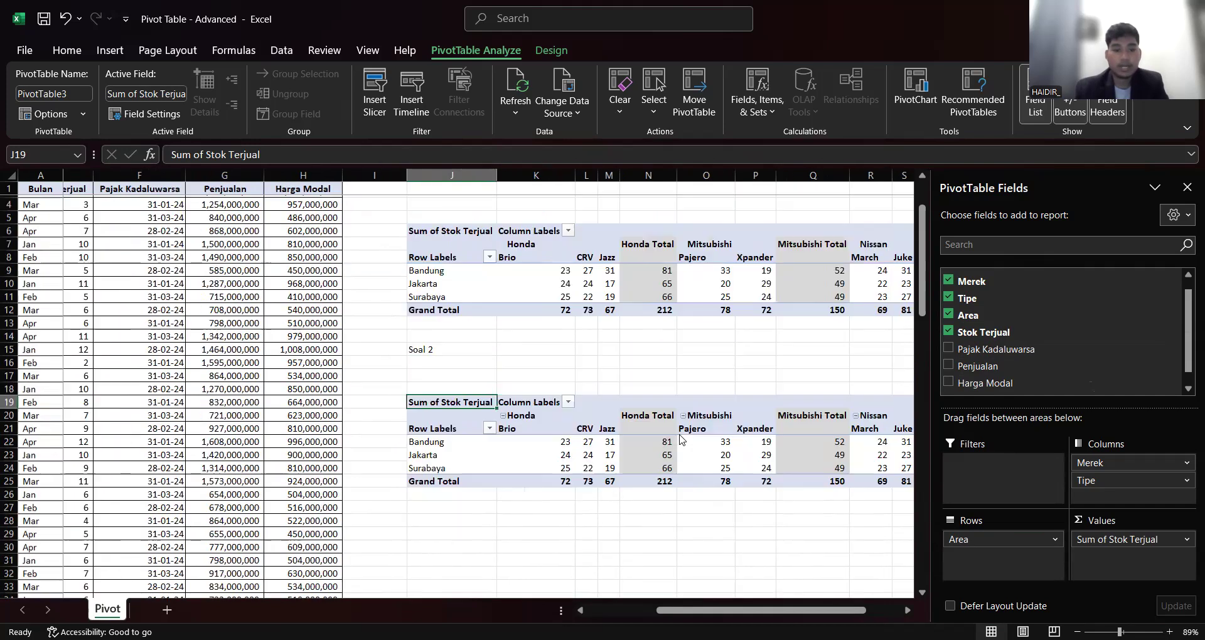
scroll(681, 439, down, 3)
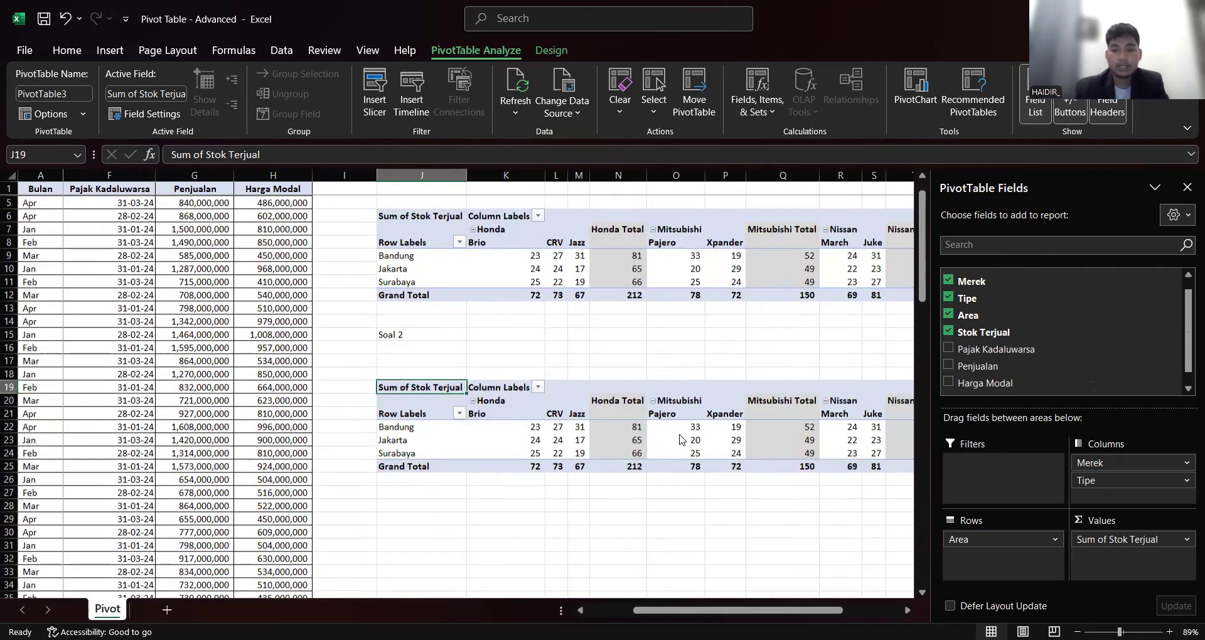
scroll(682, 440, right, 1)
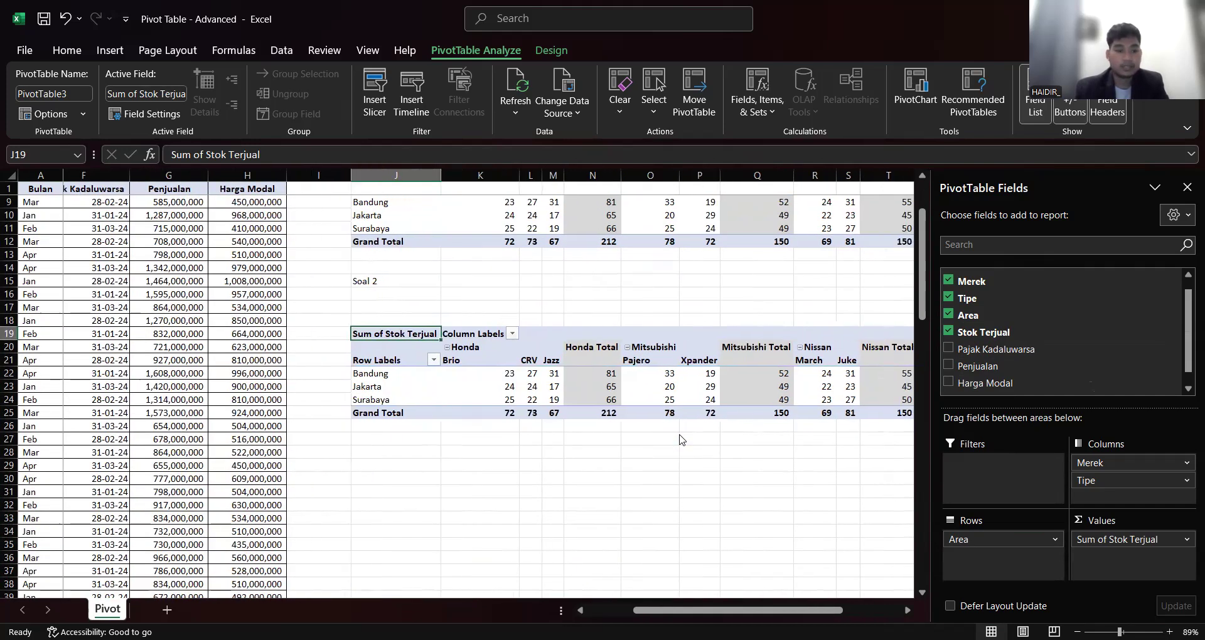
scroll(1006, 345, down, 1)
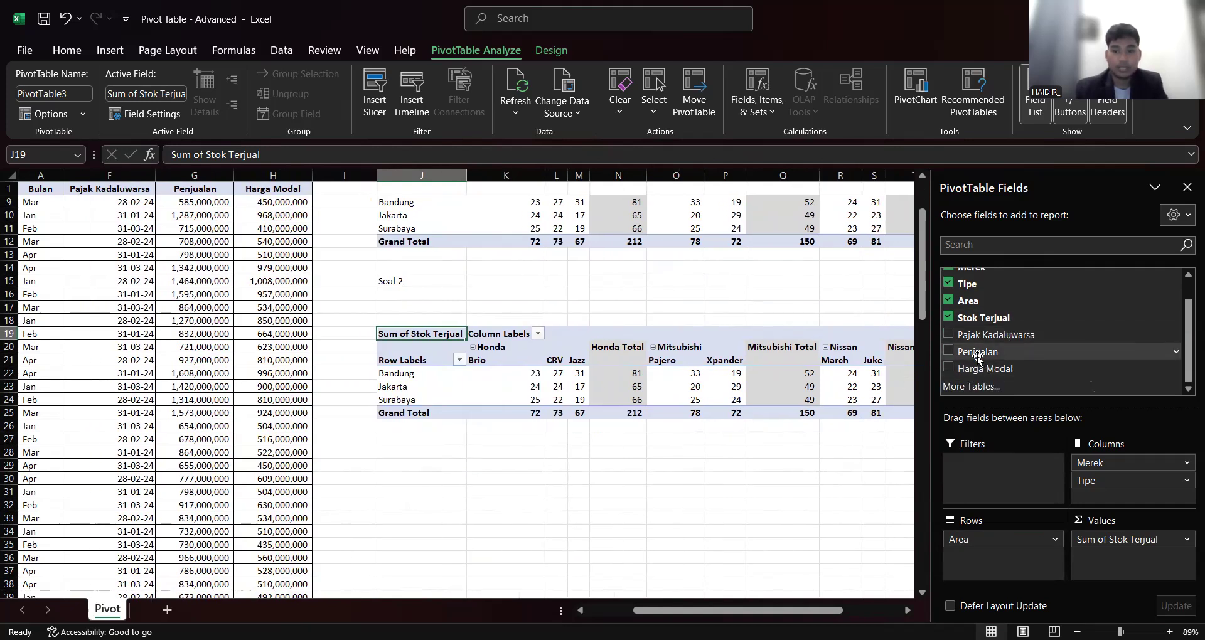
scroll(979, 356, up, 2)
drag(970, 277, 983, 476)
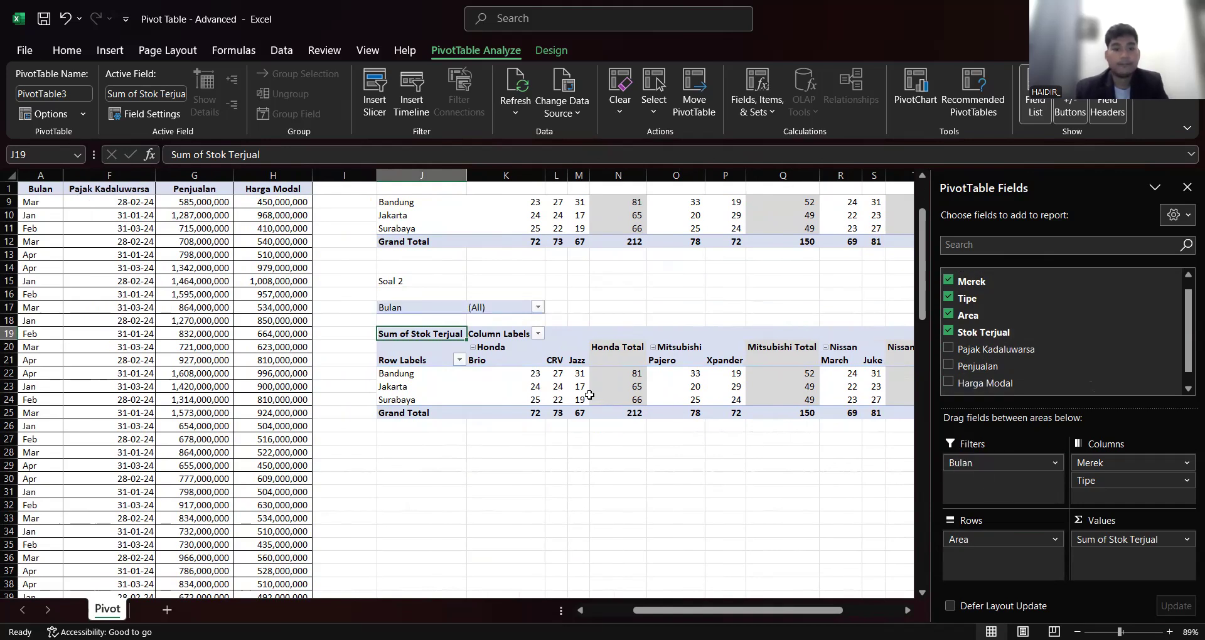
Filter the Soal 2 pivot table by Bulan to show only Feb.
click(499, 436)
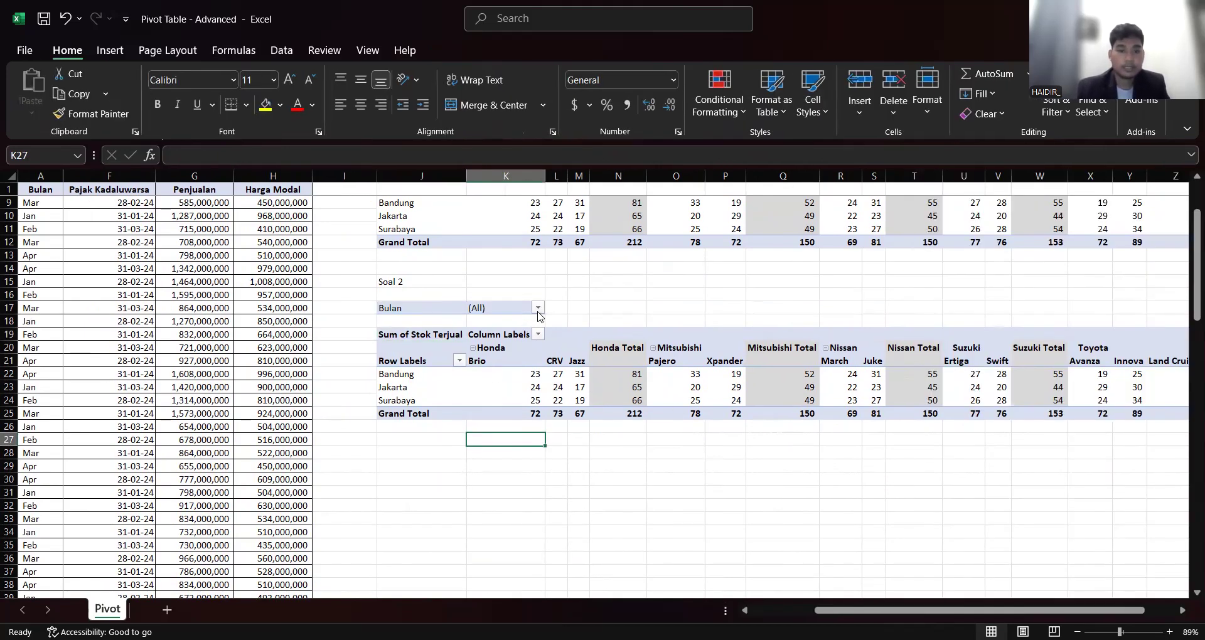
click(538, 308)
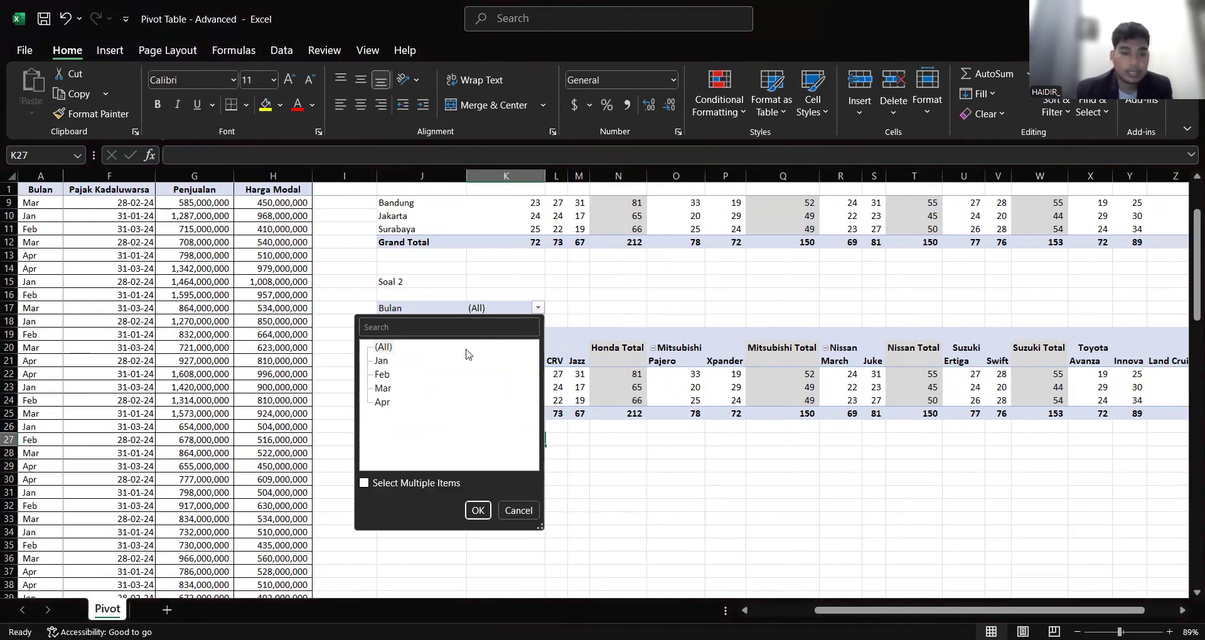
click(381, 375)
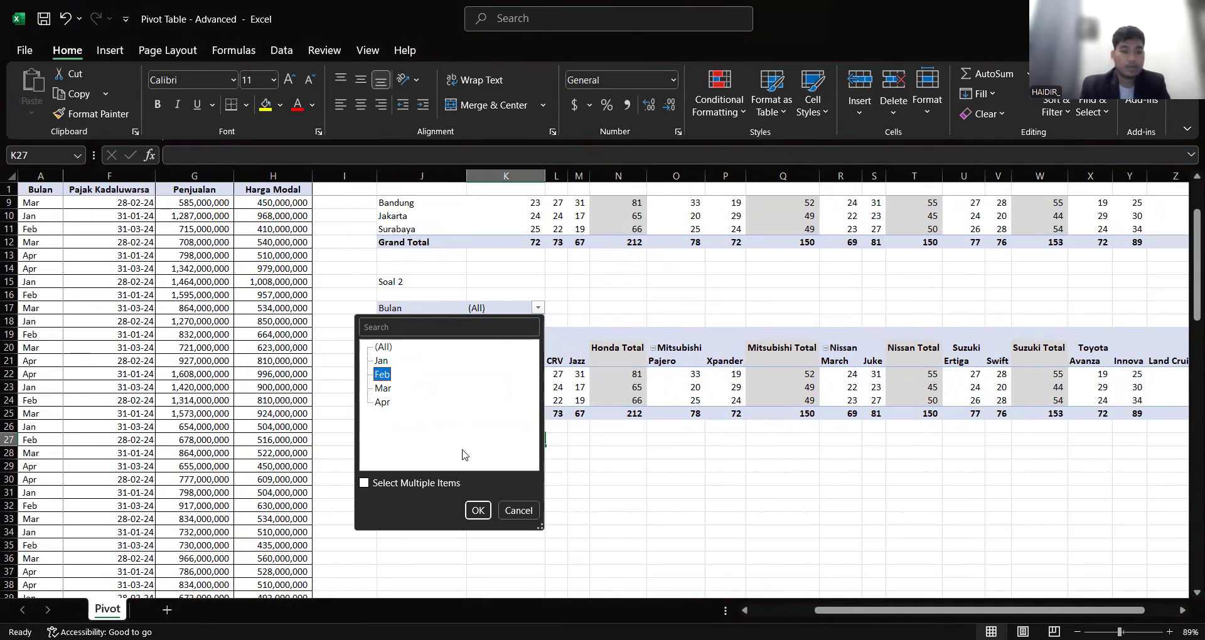
click(477, 511)
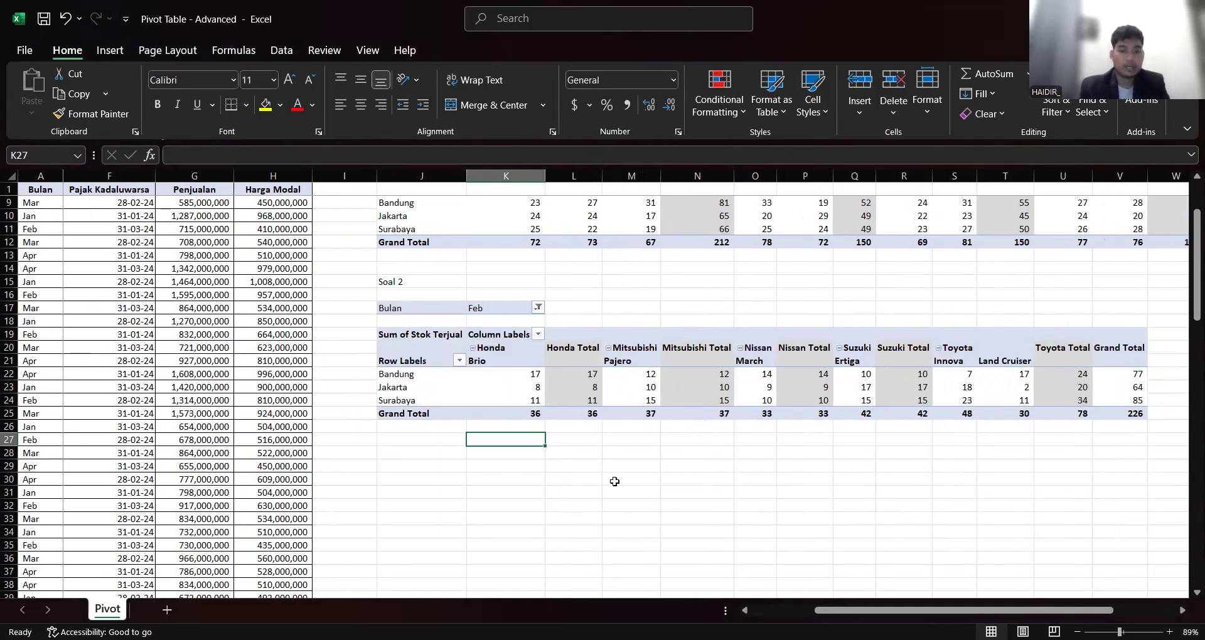
scroll(614, 481, right, 2)
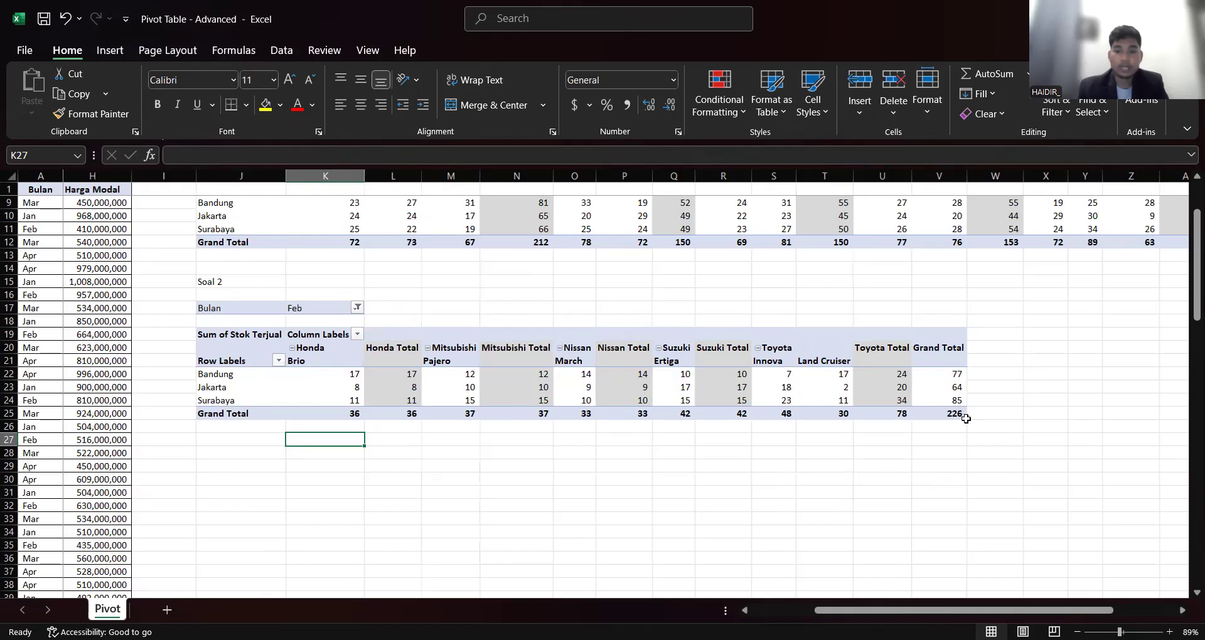
Enter the label "Soal 3" in cell J28, below the second pivot table.
scroll(739, 477, left, 3)
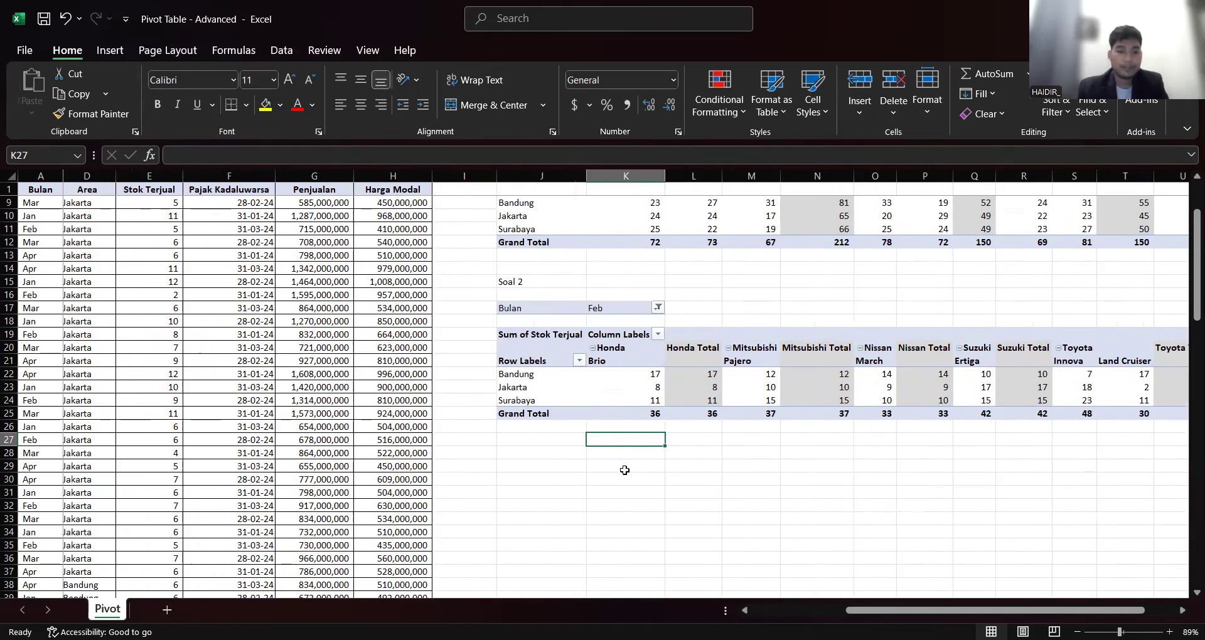
click(541, 455)
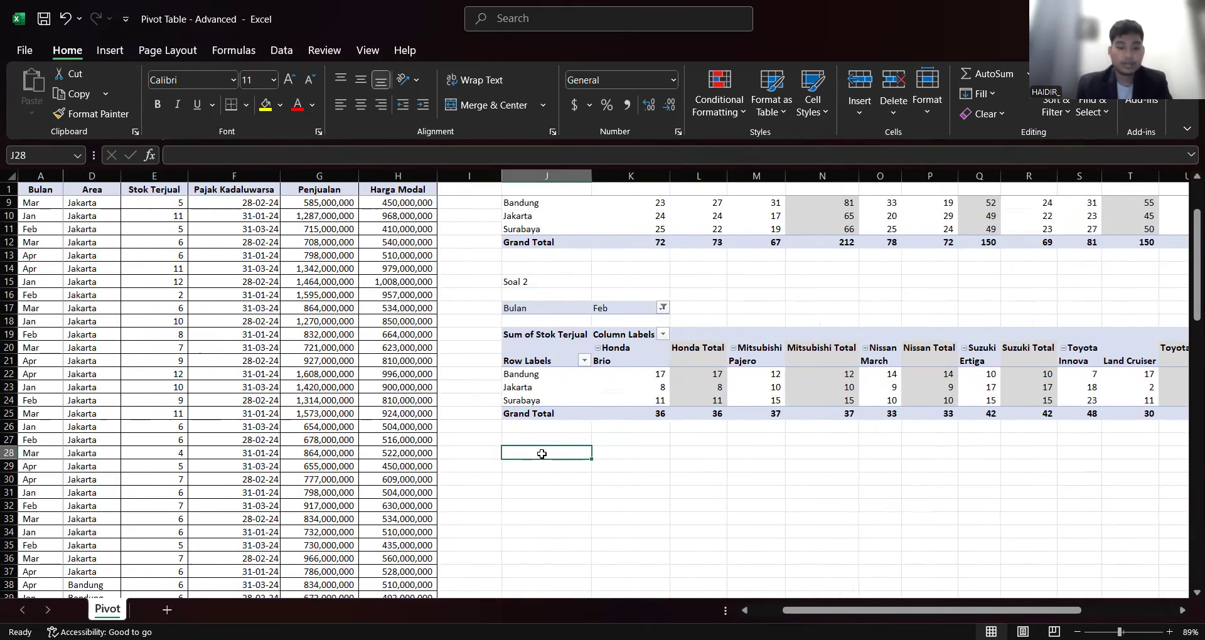
text(Soal 3)
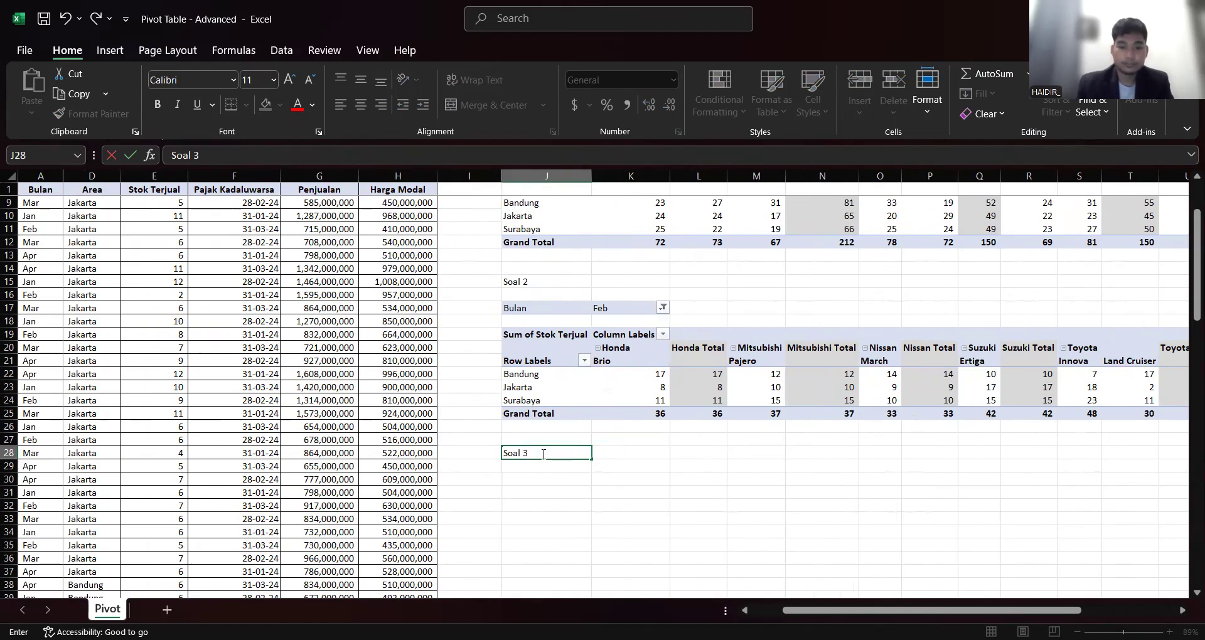
key(Return)
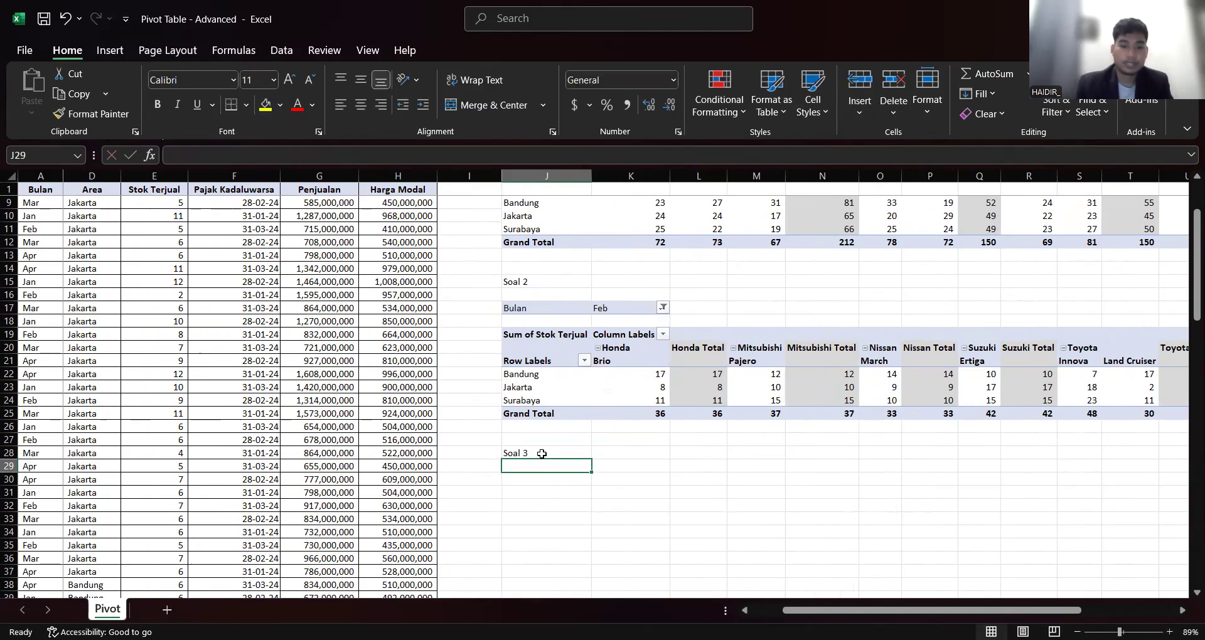
Insert a third PivotTable from the data range A1:H109, placed on the existing worksheet at cell J32.
scroll(428, 415, left, 1)
click(427, 415)
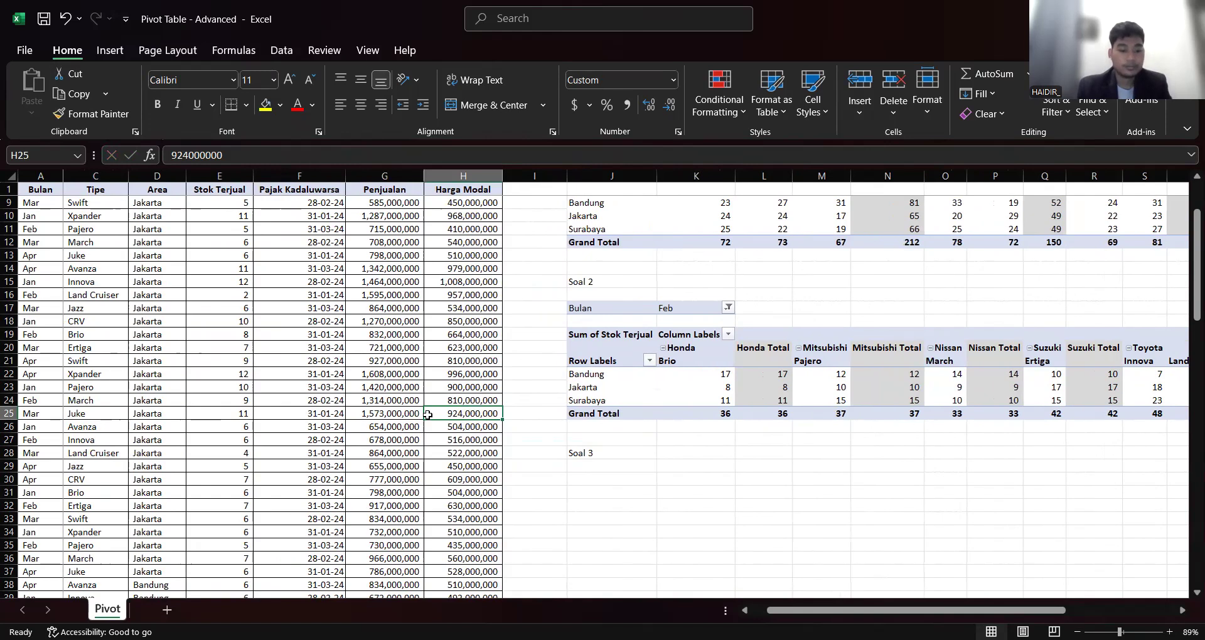
key(ctrl+a)
click(117, 40)
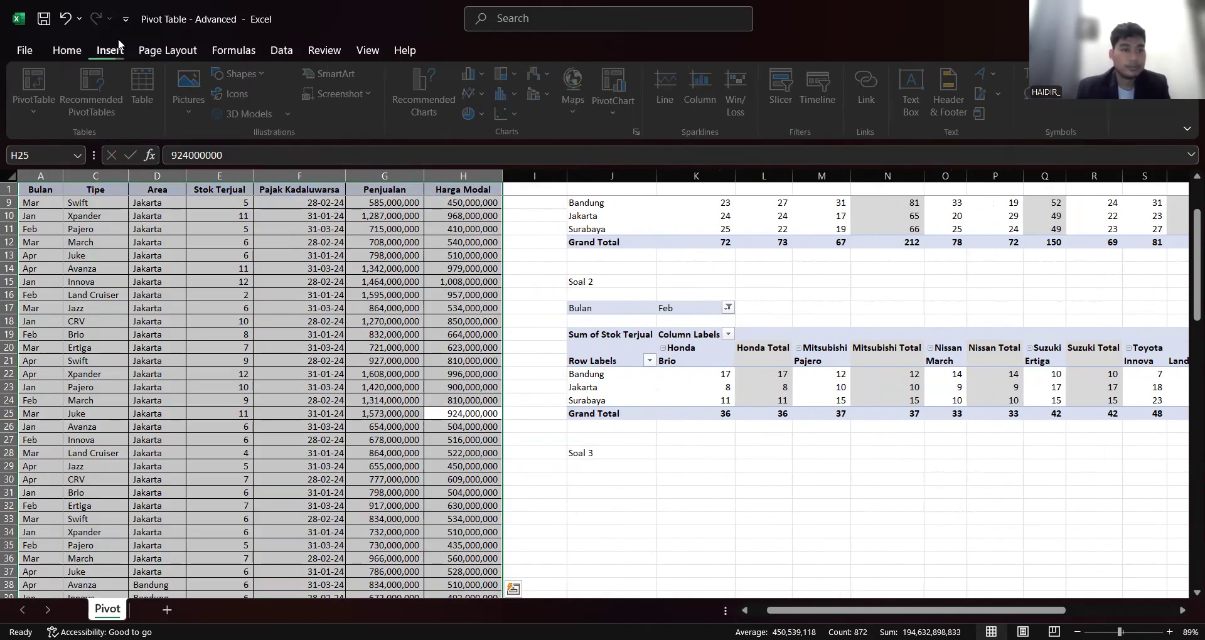
click(38, 88)
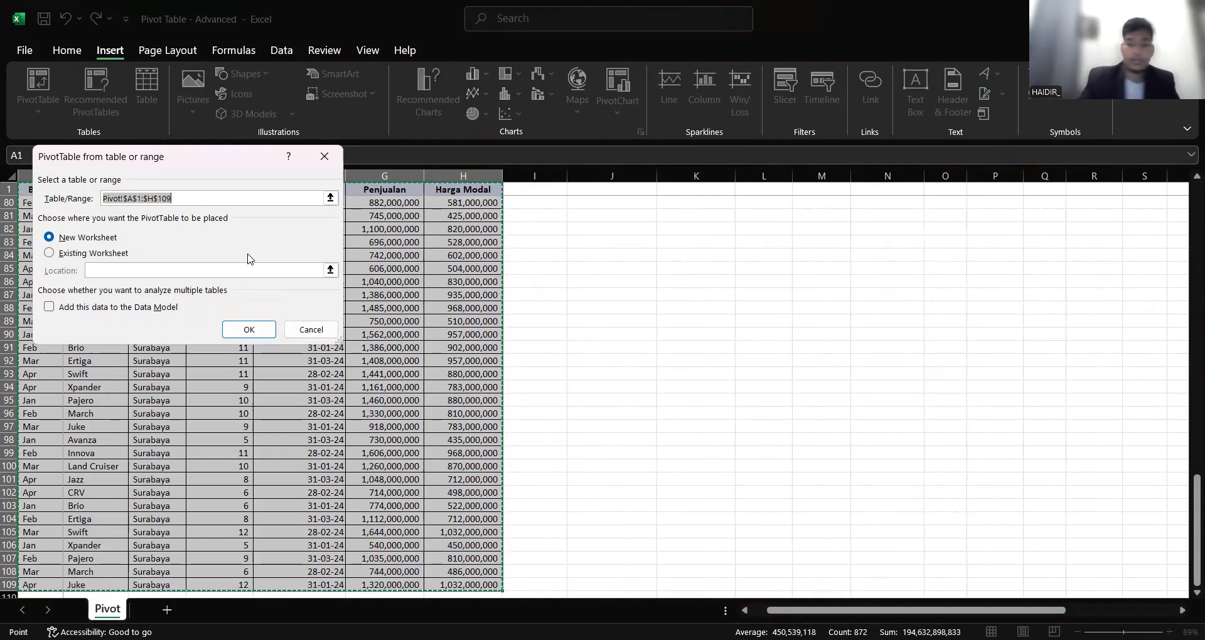
click(49, 253)
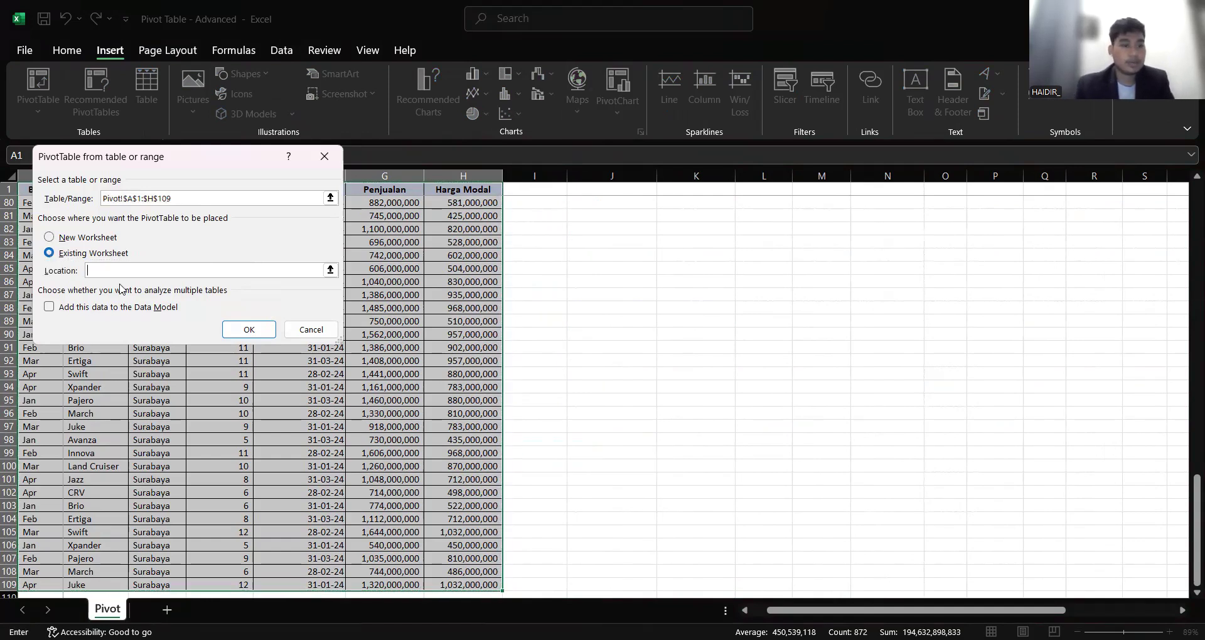
click(246, 329)
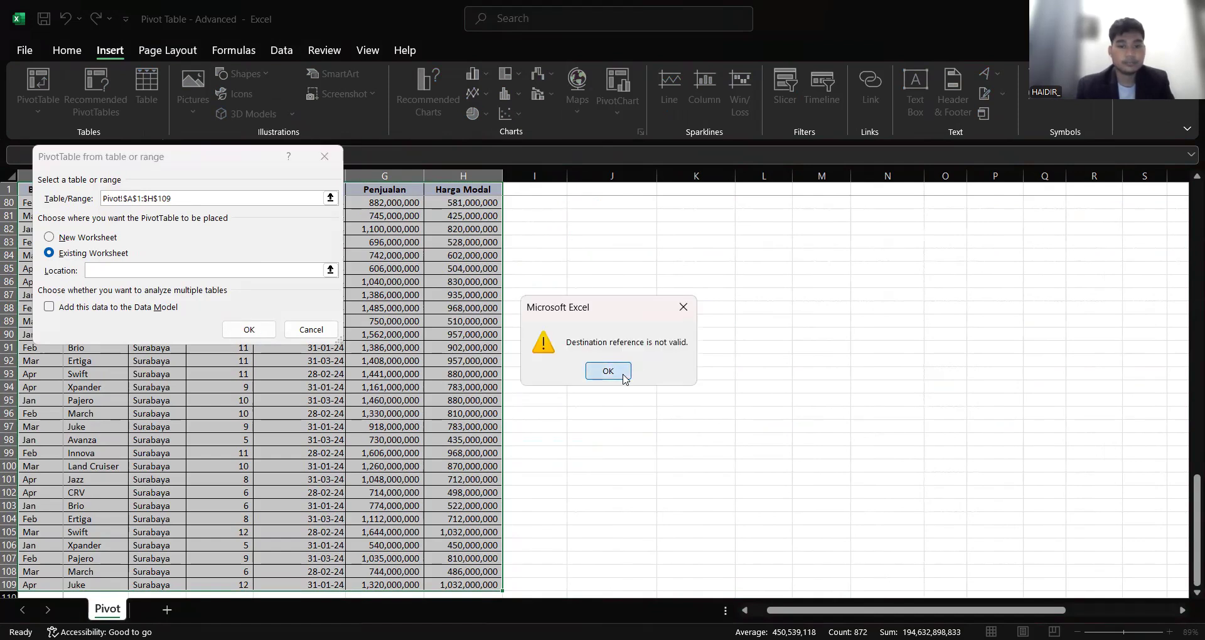
key(Return)
scroll(583, 291, up, 20)
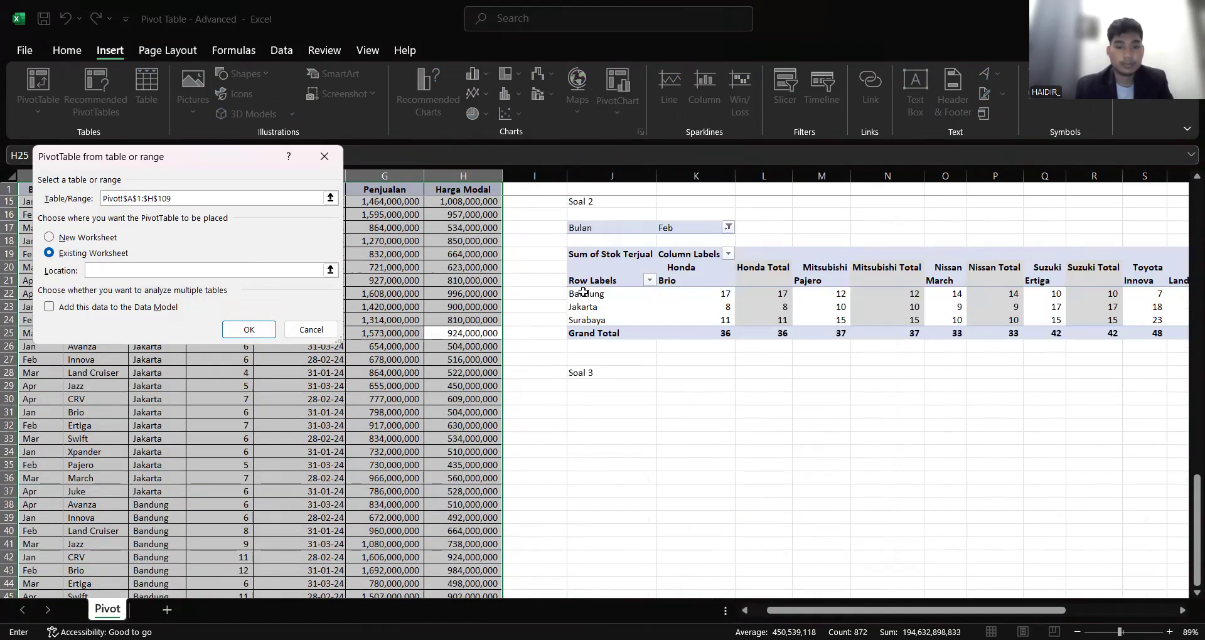
scroll(584, 295, up, 2)
scroll(585, 352, down, 3)
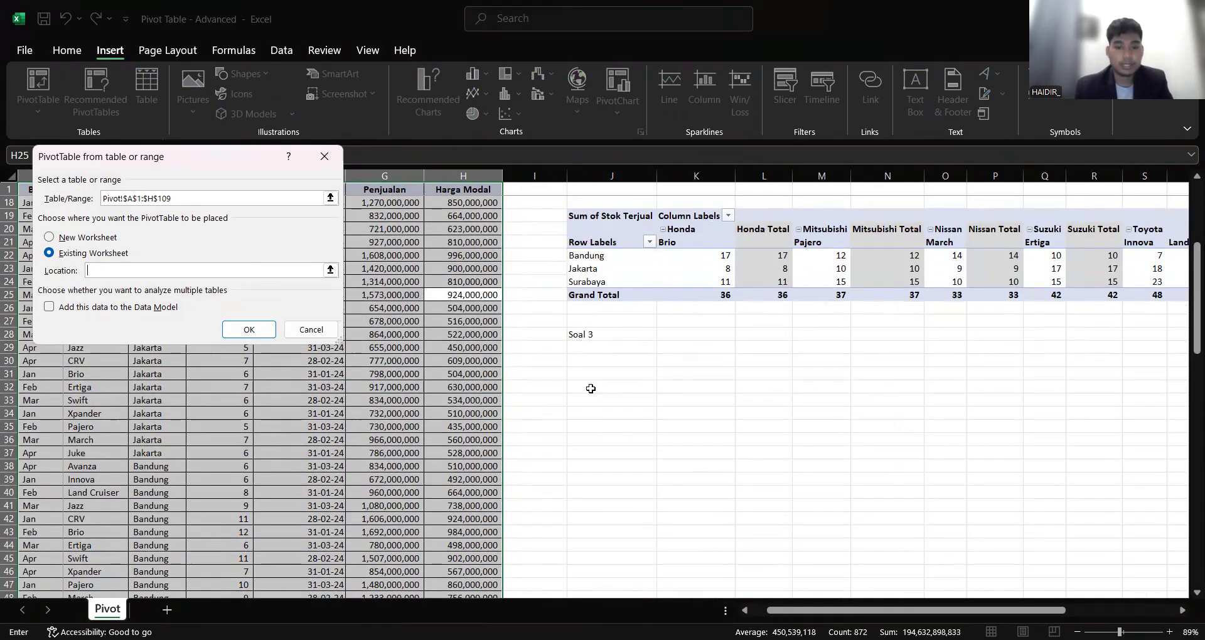
click(591, 389)
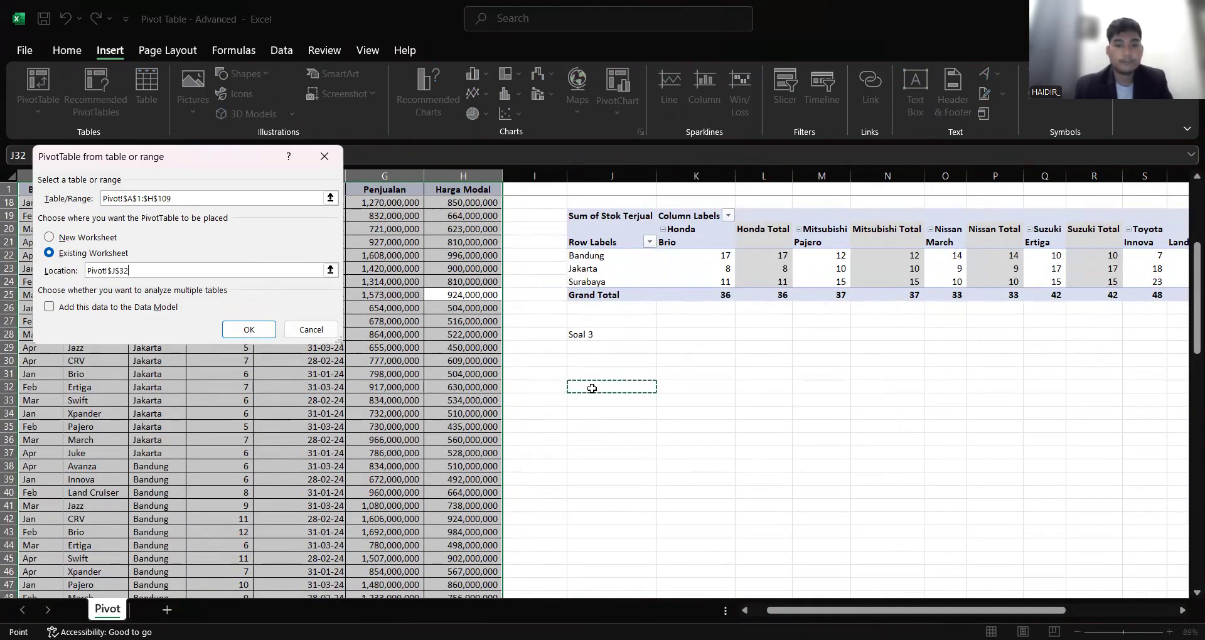
click(247, 330)
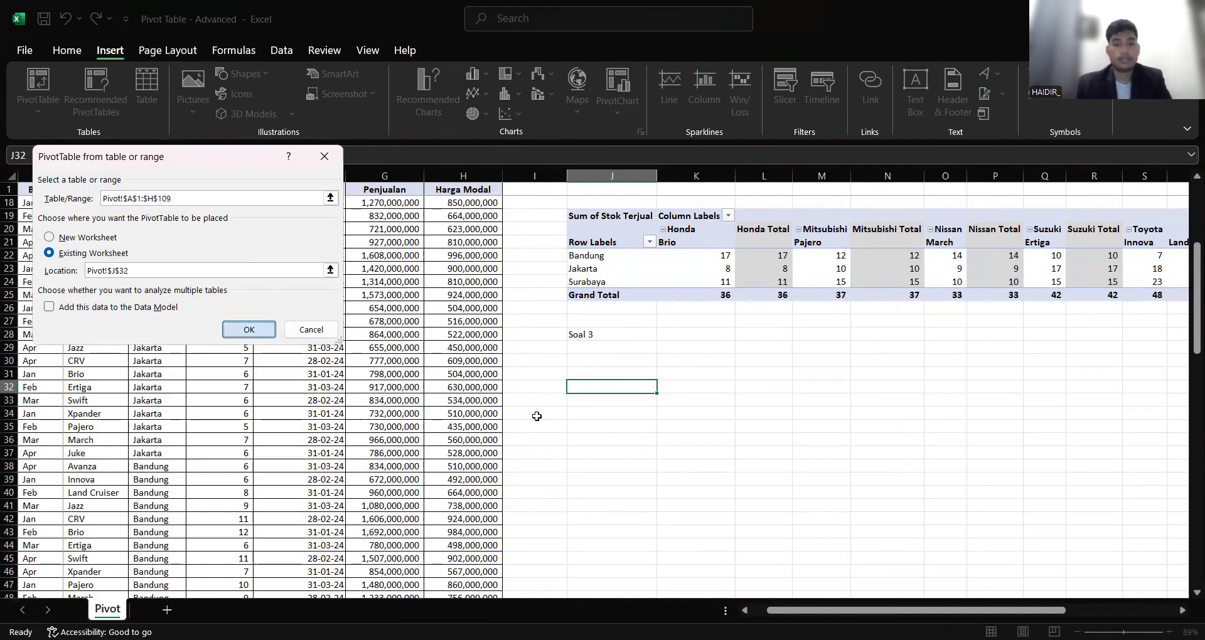
Lay out the Soal 3 pivot table with the sum of Penjualan as values, Tipe as columns and Area as rows.
scroll(536, 417, right, 1)
scroll(537, 417, up, 5)
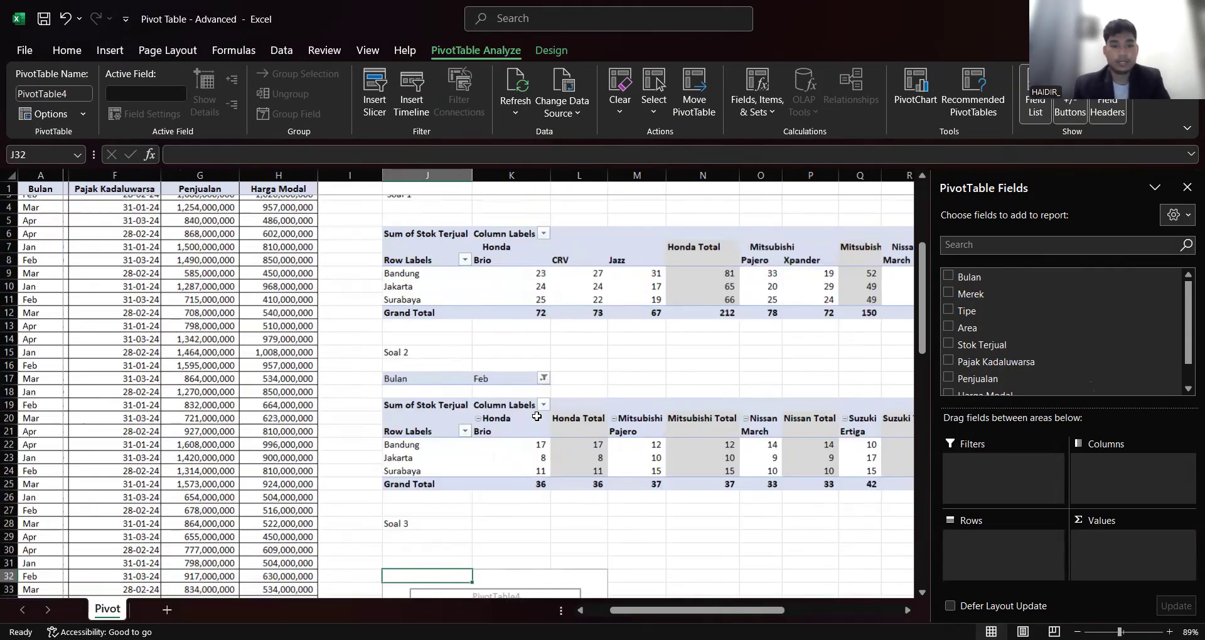
scroll(536, 417, down, 4)
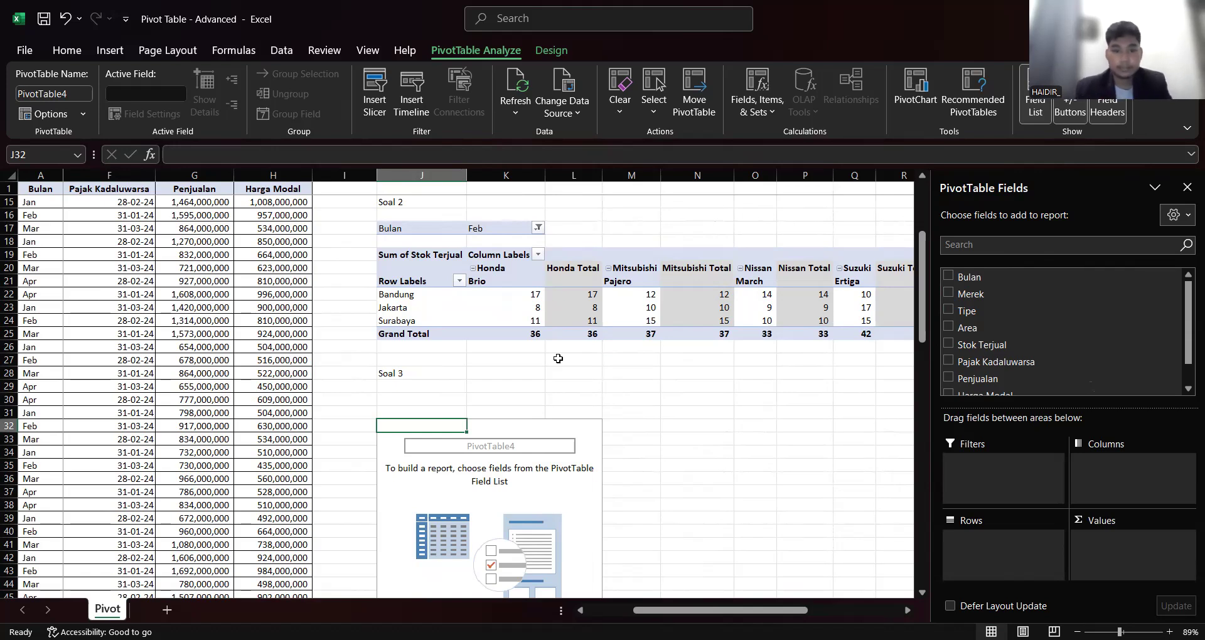
scroll(557, 358, up, 1)
scroll(557, 358, down, 1)
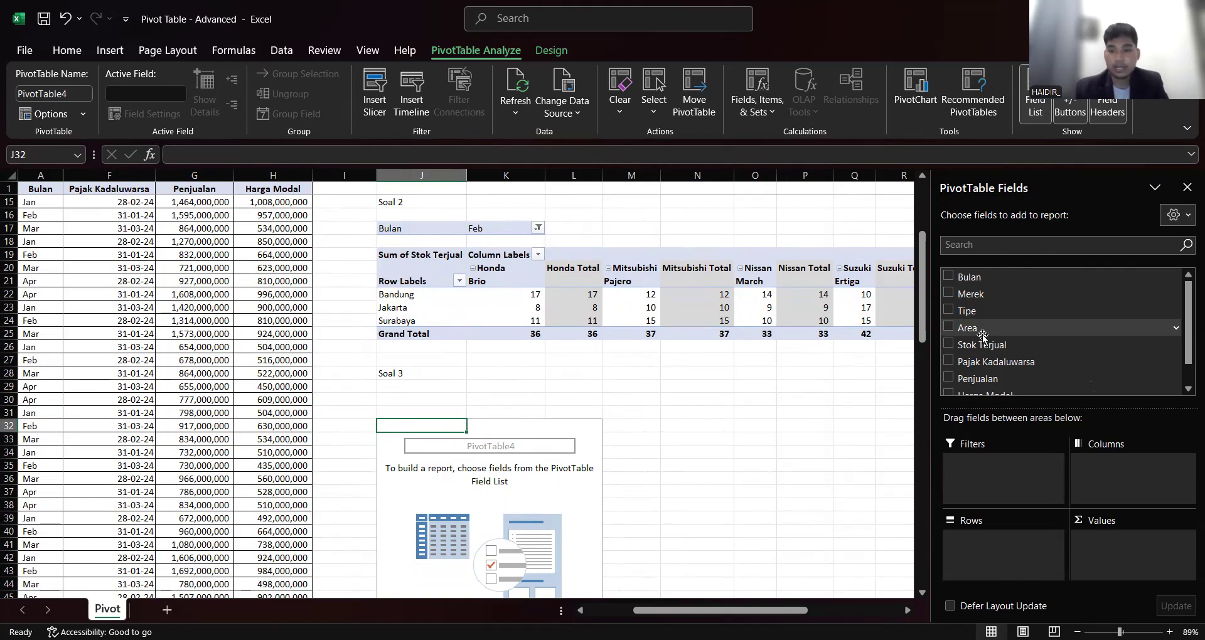
scroll(982, 336, down, 1)
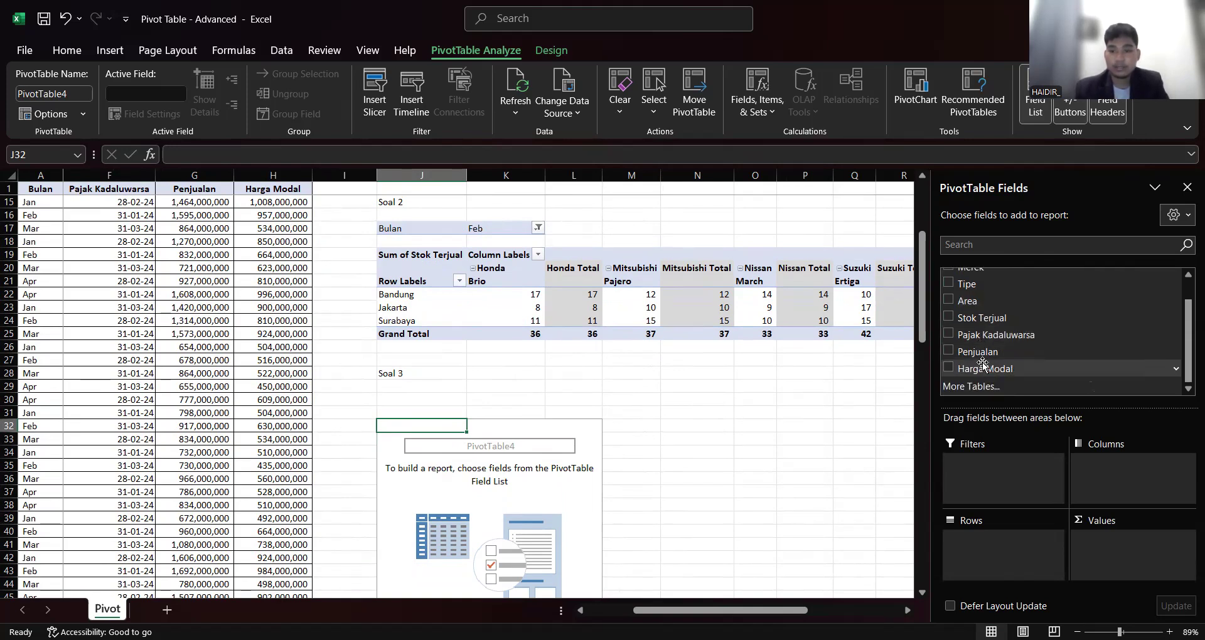
drag(974, 353, 1108, 552)
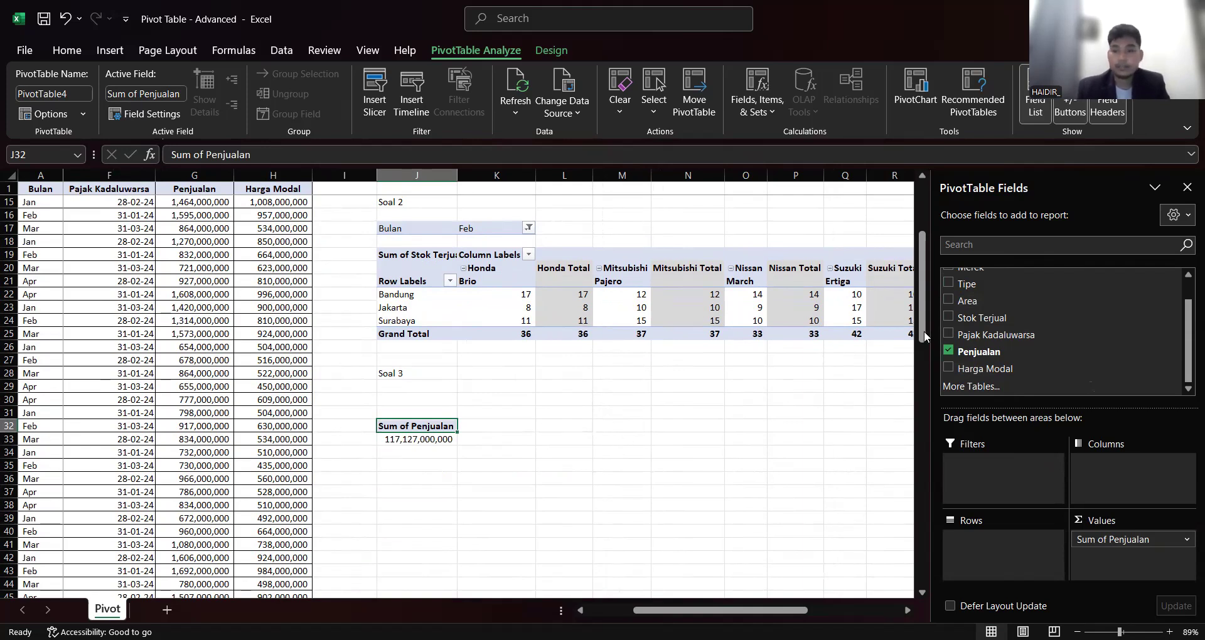
drag(965, 285, 1101, 471)
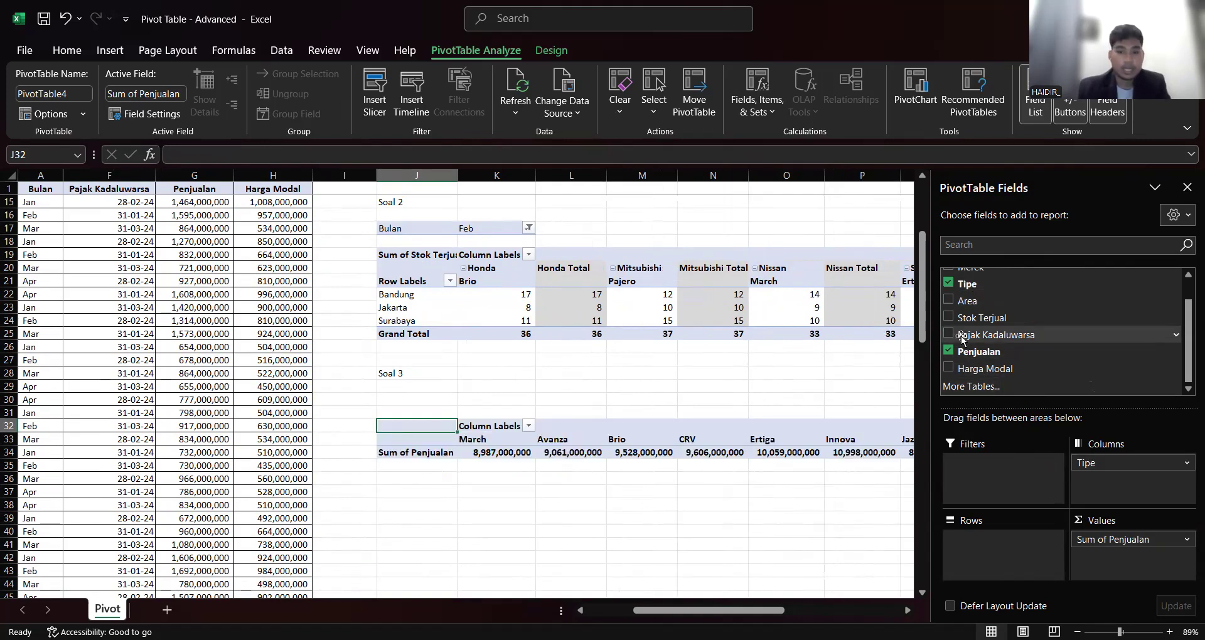
drag(970, 302, 983, 556)
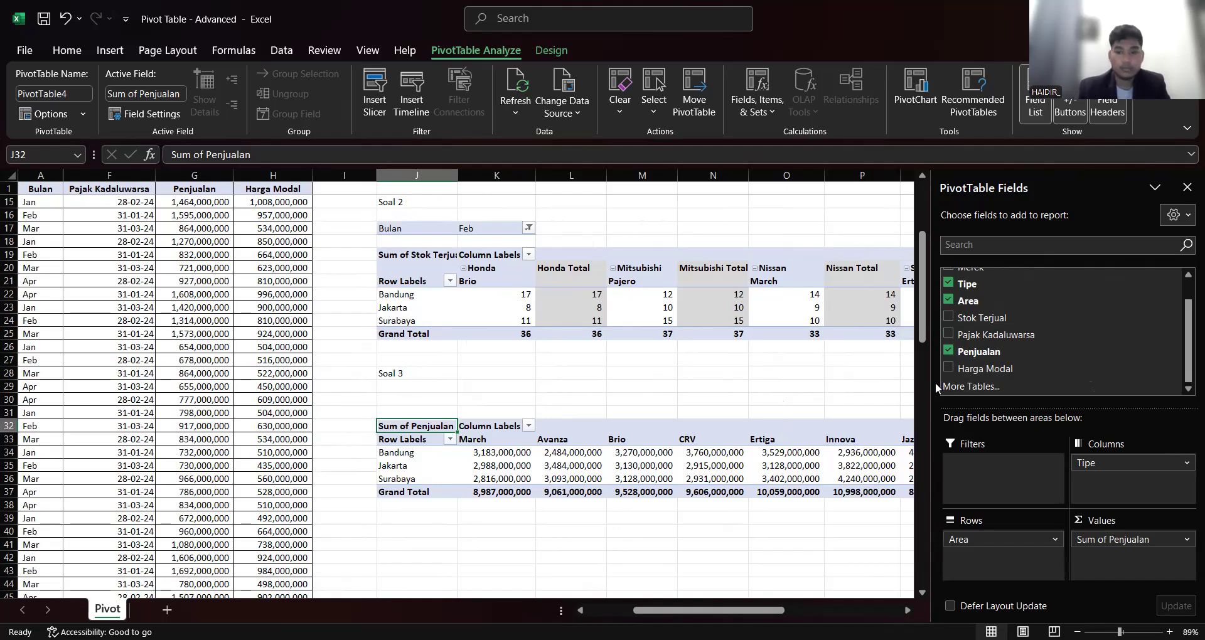
Add Bulan as a report filter to the Soal 3 pivot table.
scroll(961, 288, up, 1)
drag(961, 277, 982, 472)
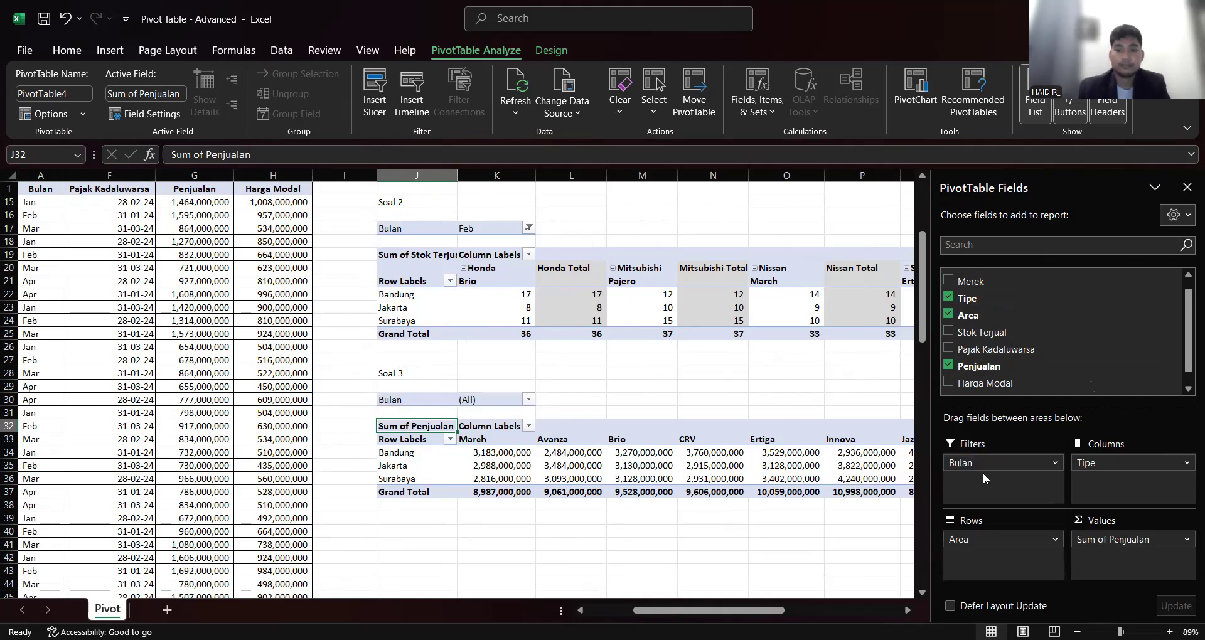
scroll(627, 379, down, 2)
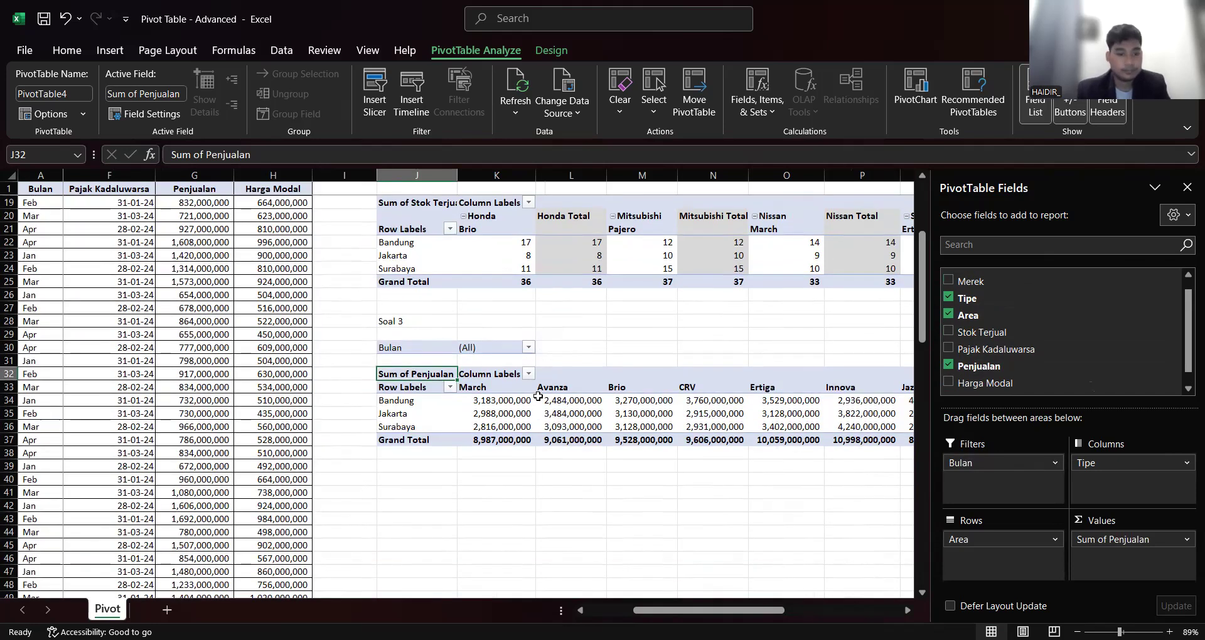
scroll(538, 397, right, 3)
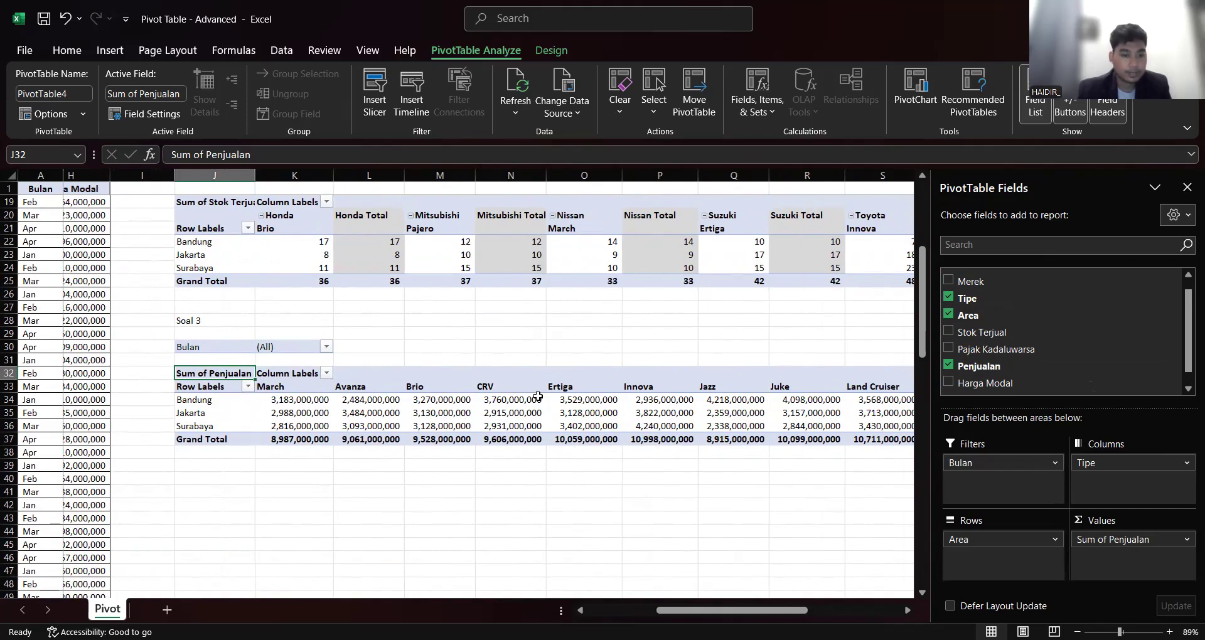
scroll(538, 397, left, 5)
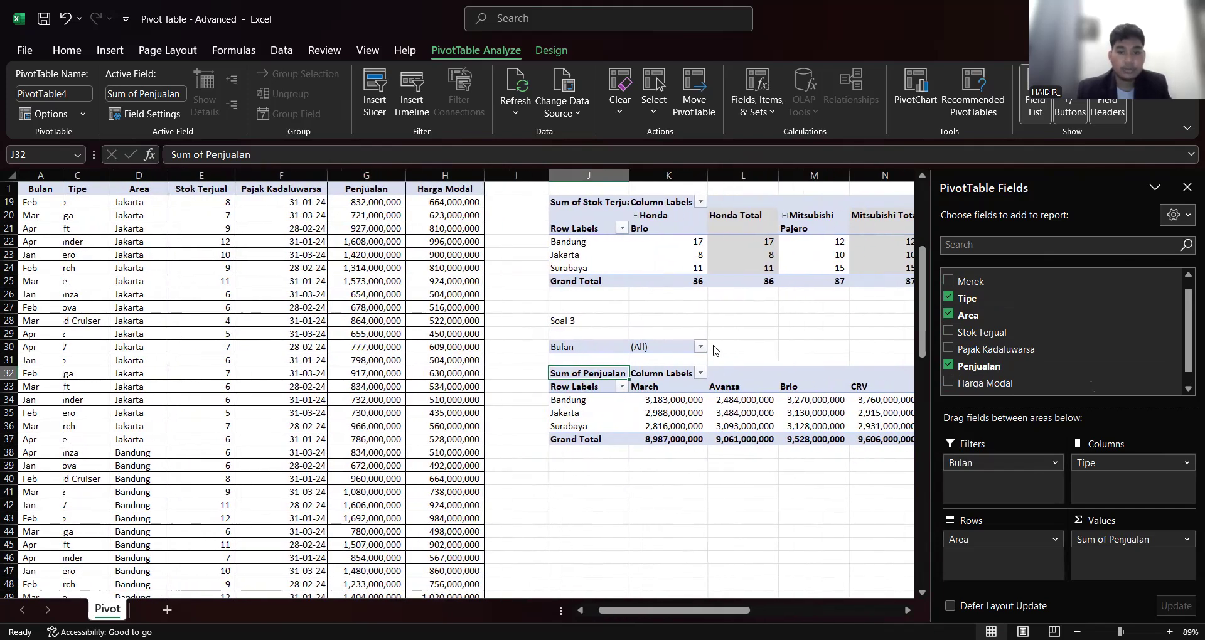
Filter the Soal 3 pivot table by Bulan to show only Apr.
scroll(690, 348, left, 1)
click(718, 347)
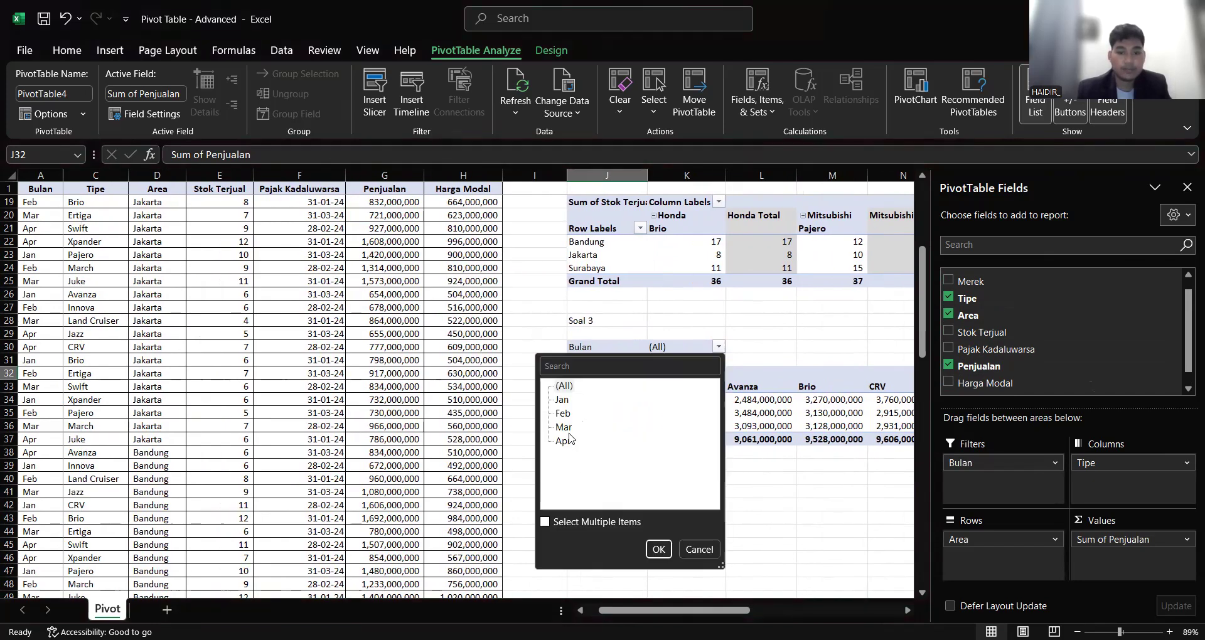
click(563, 442)
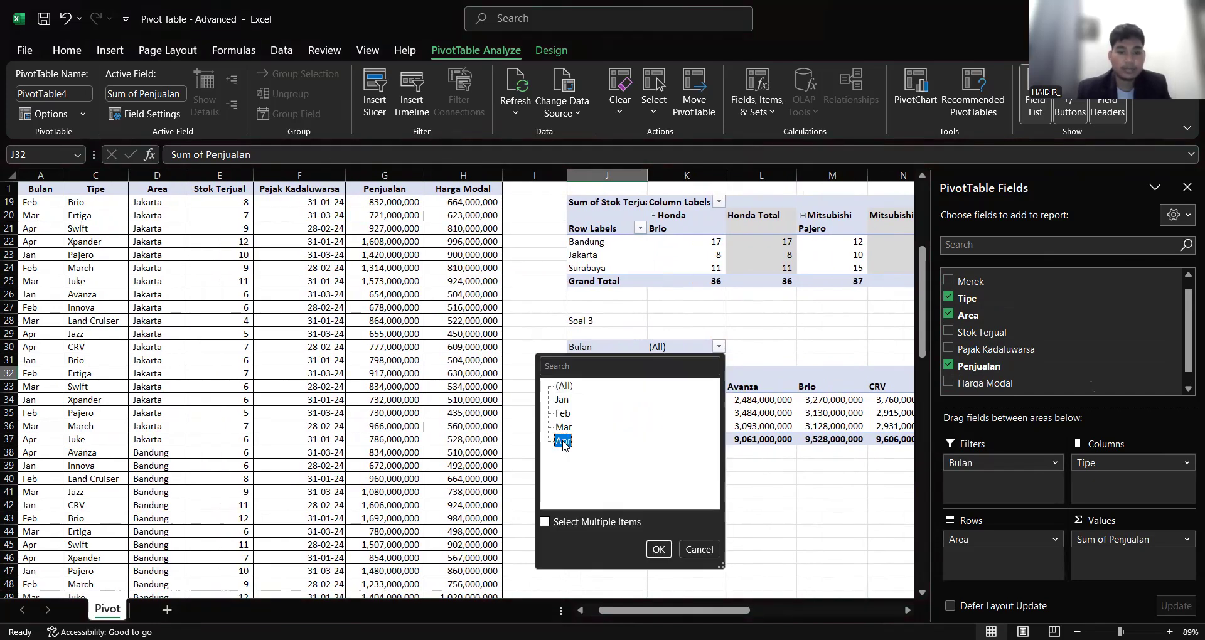
click(658, 549)
scroll(665, 472, right, 3)
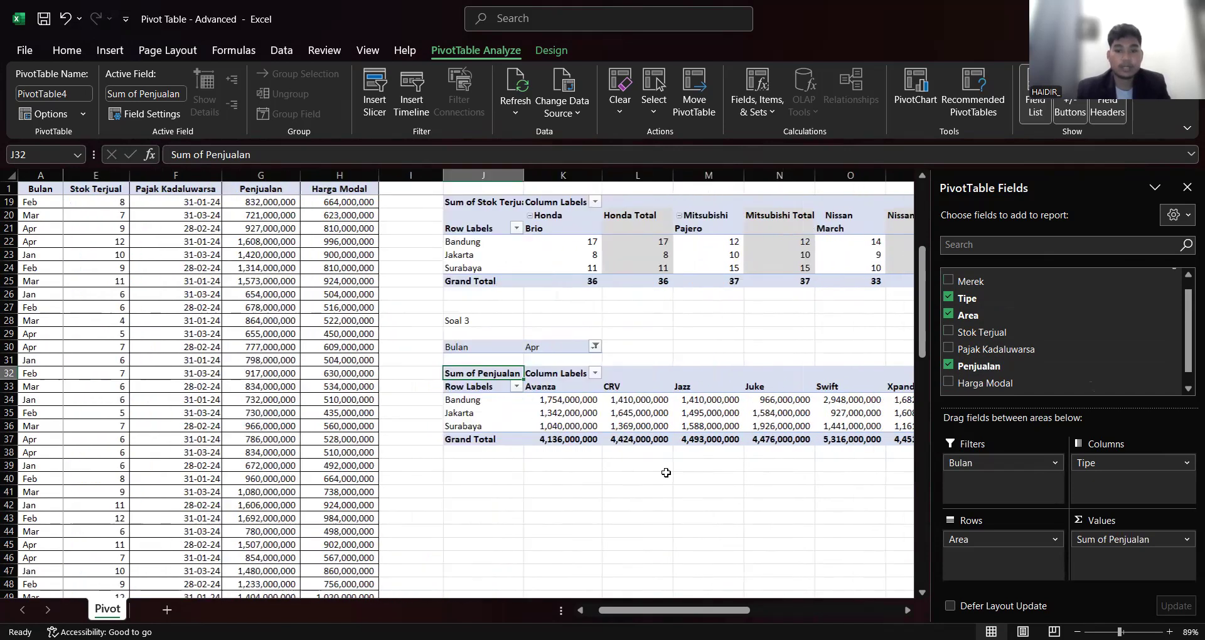
scroll(666, 473, right, 3)
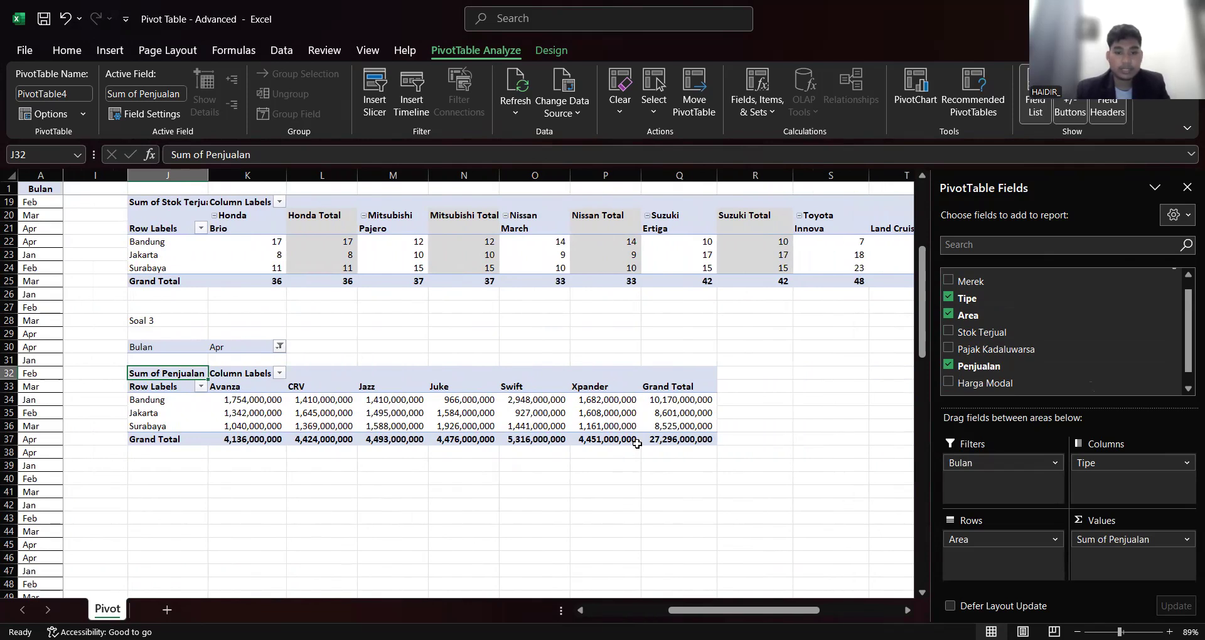
scroll(557, 464, left, 3)
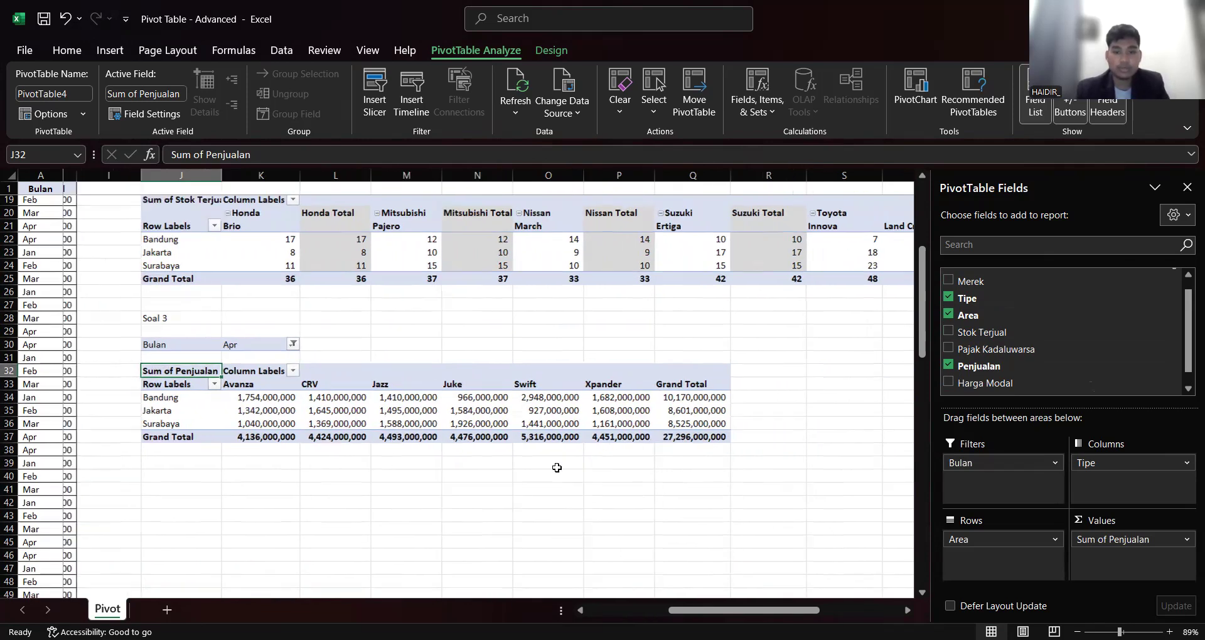
Enter the label "Soal 4" in cell J40, below the third pivot table.
scroll(544, 461, down, 1)
click(482, 454)
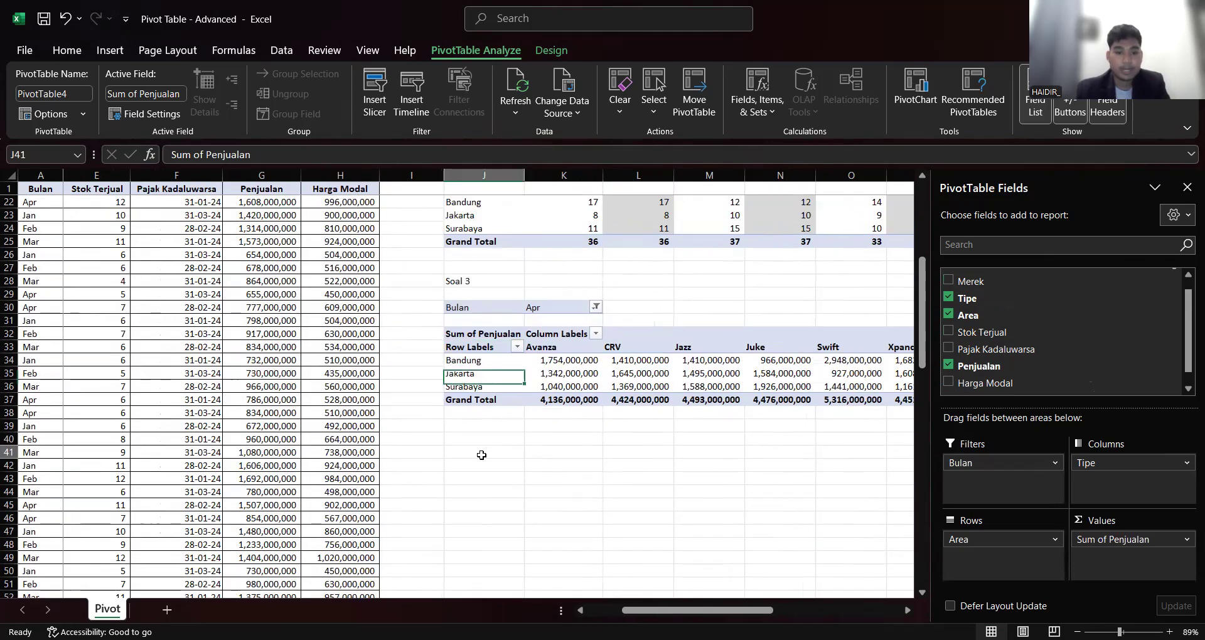
click(473, 437)
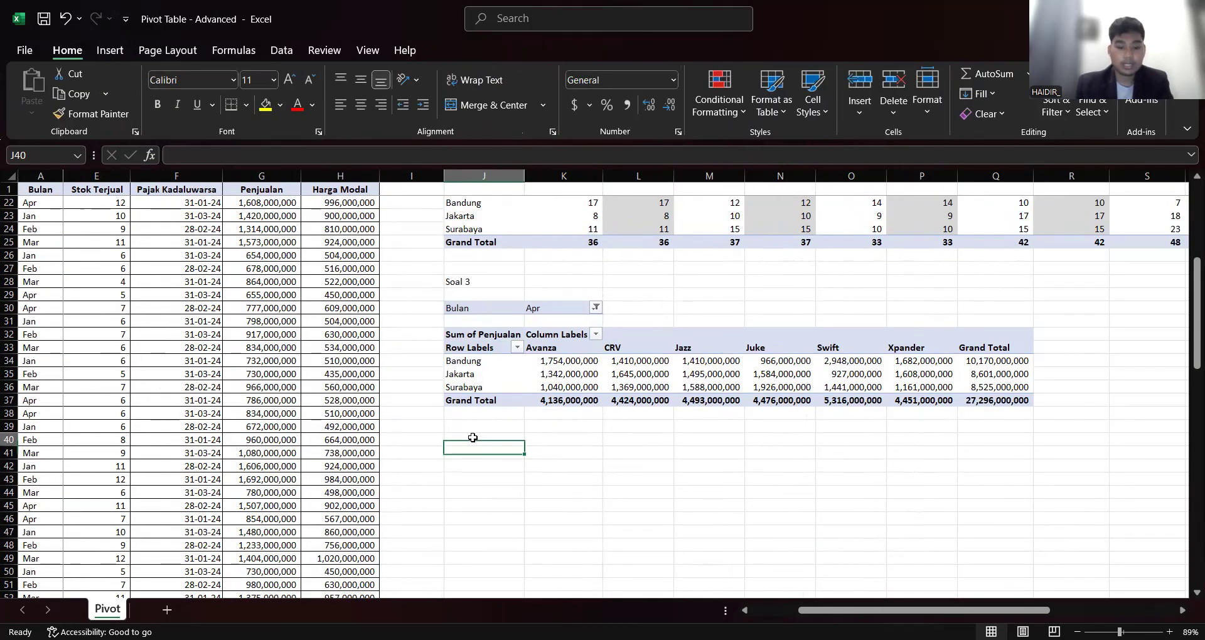
text(Soal)
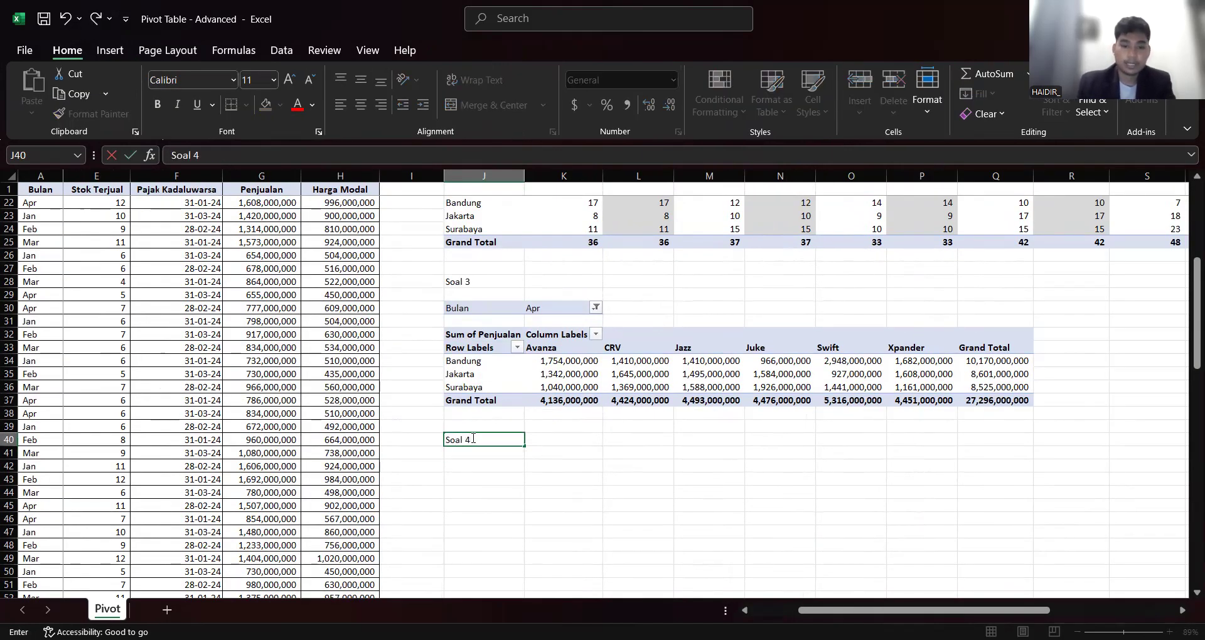
text( 4)
key(Return)
Insert a fourth PivotTable from the data range A1:H109, placed on the existing worksheet at cell J43.
scroll(360, 405, left, 1)
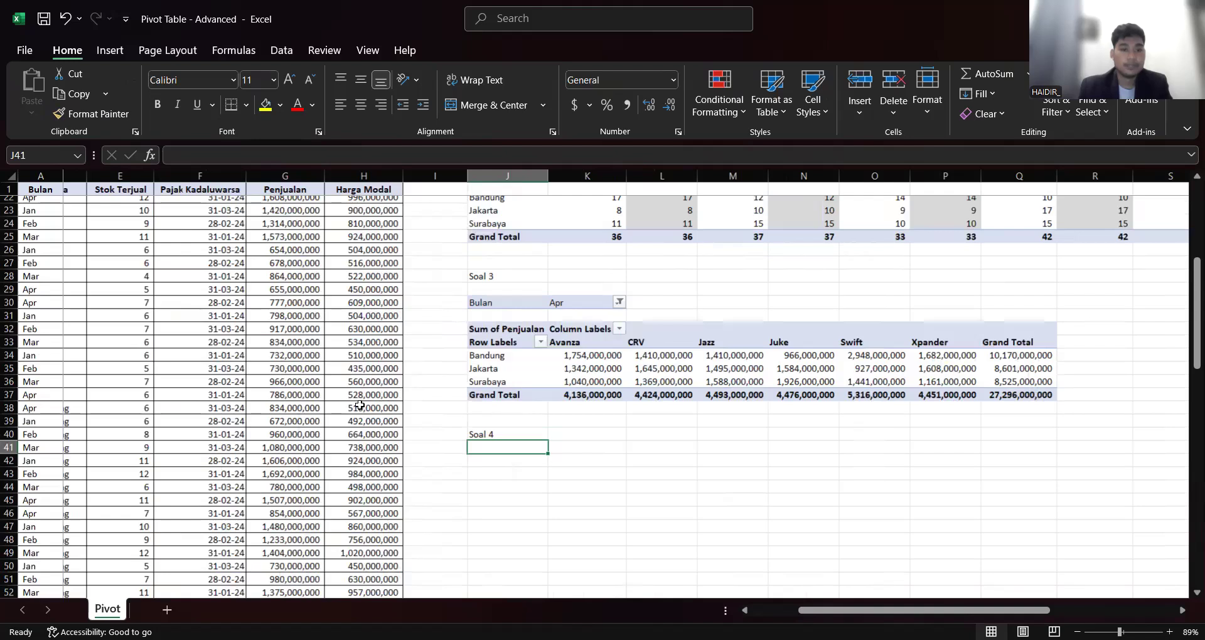
scroll(360, 404, left, 3)
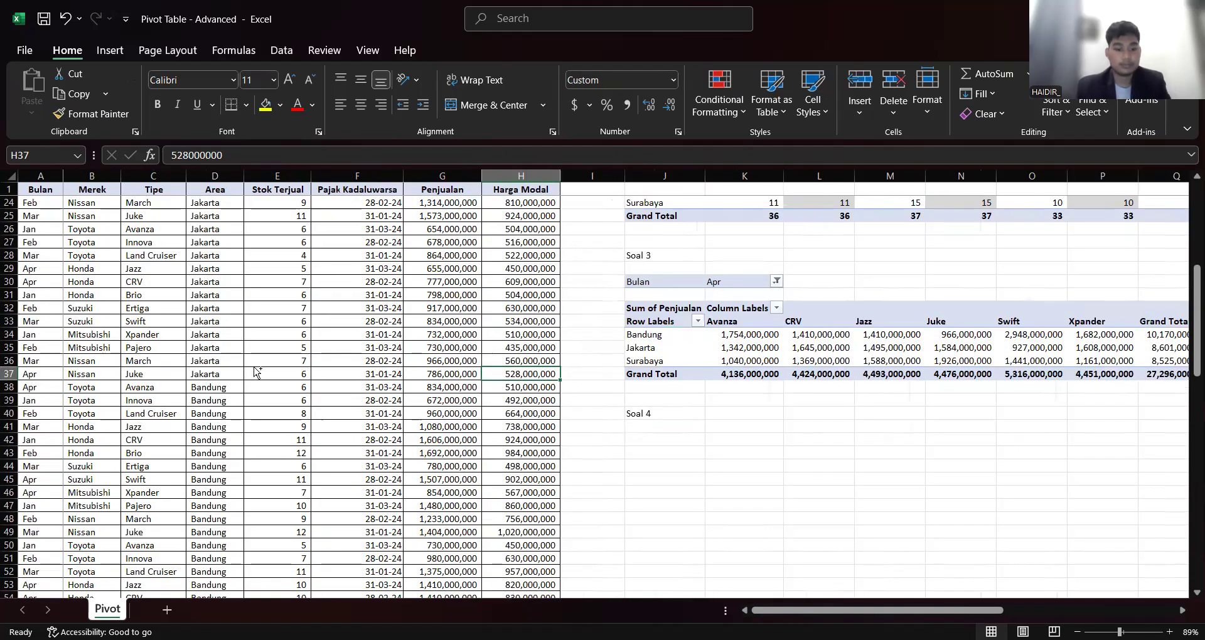
click(253, 370)
key(ctrl+a)
click(110, 50)
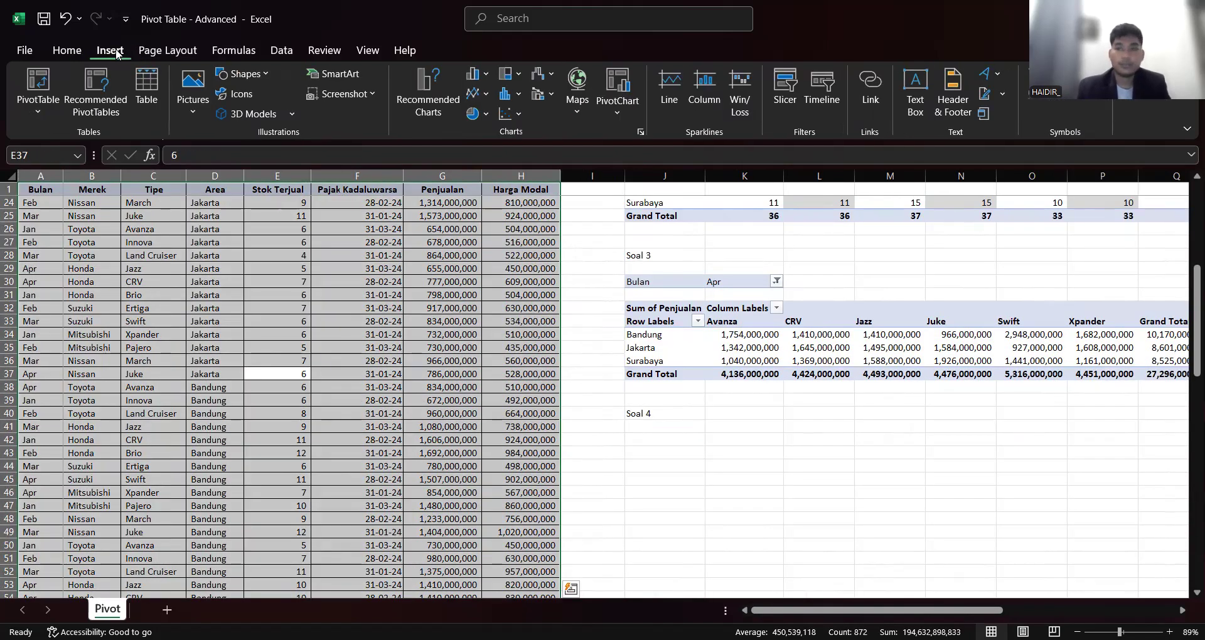
click(51, 89)
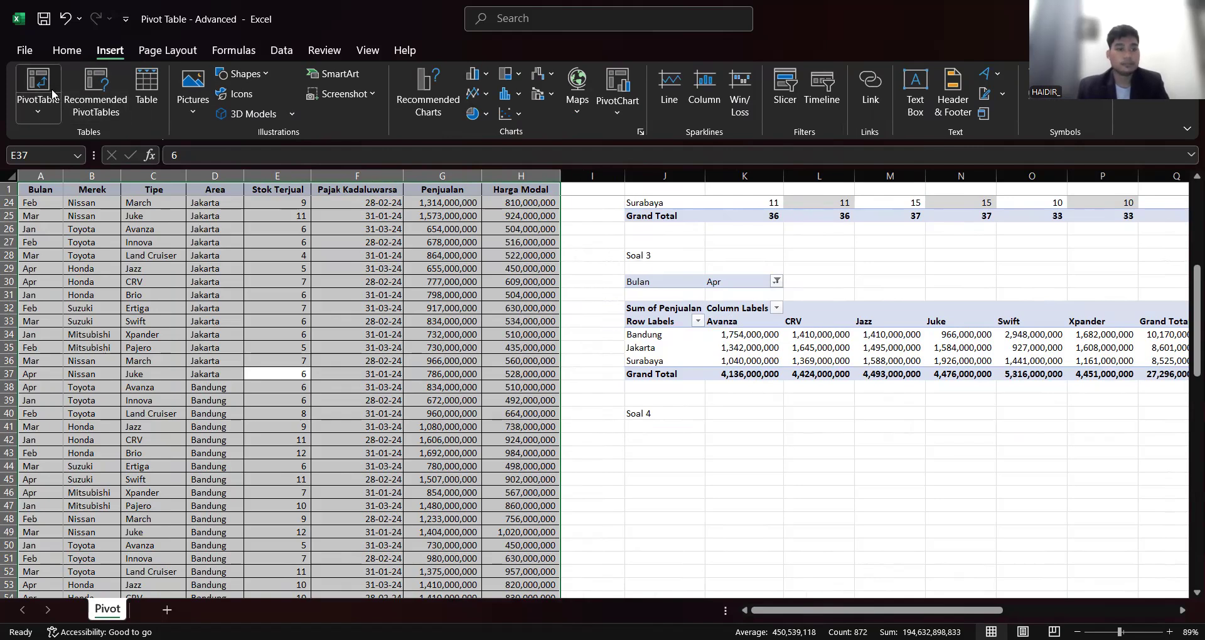
click(50, 252)
click(132, 273)
scroll(672, 315, up, 11)
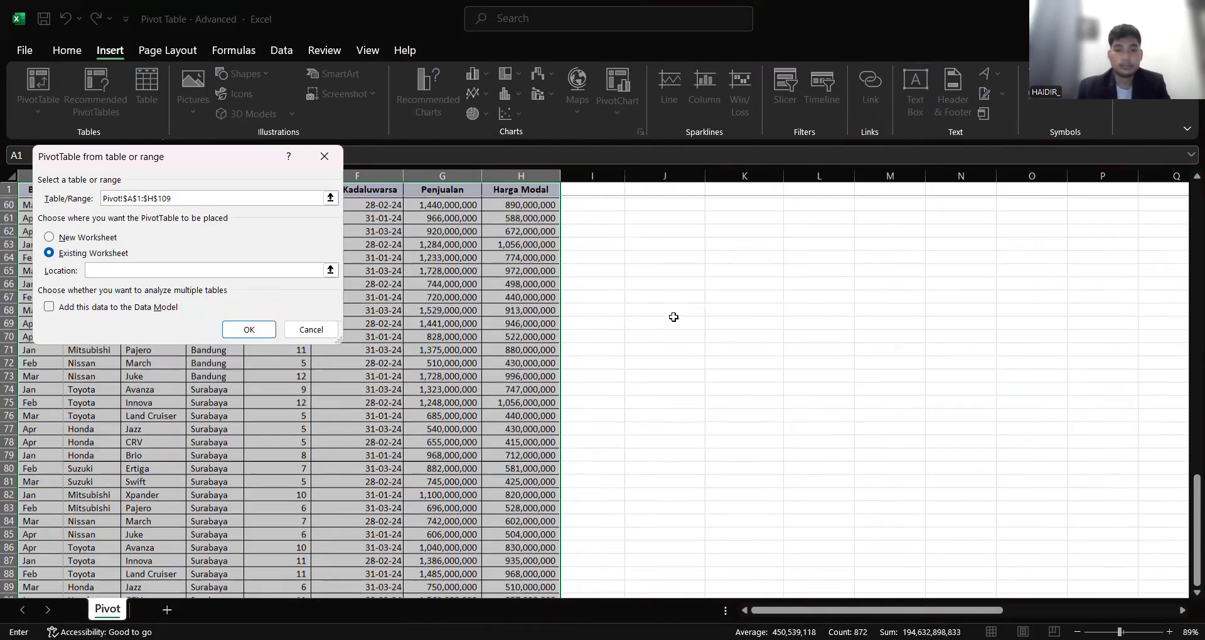
scroll(673, 317, up, 7)
scroll(672, 317, down, 2)
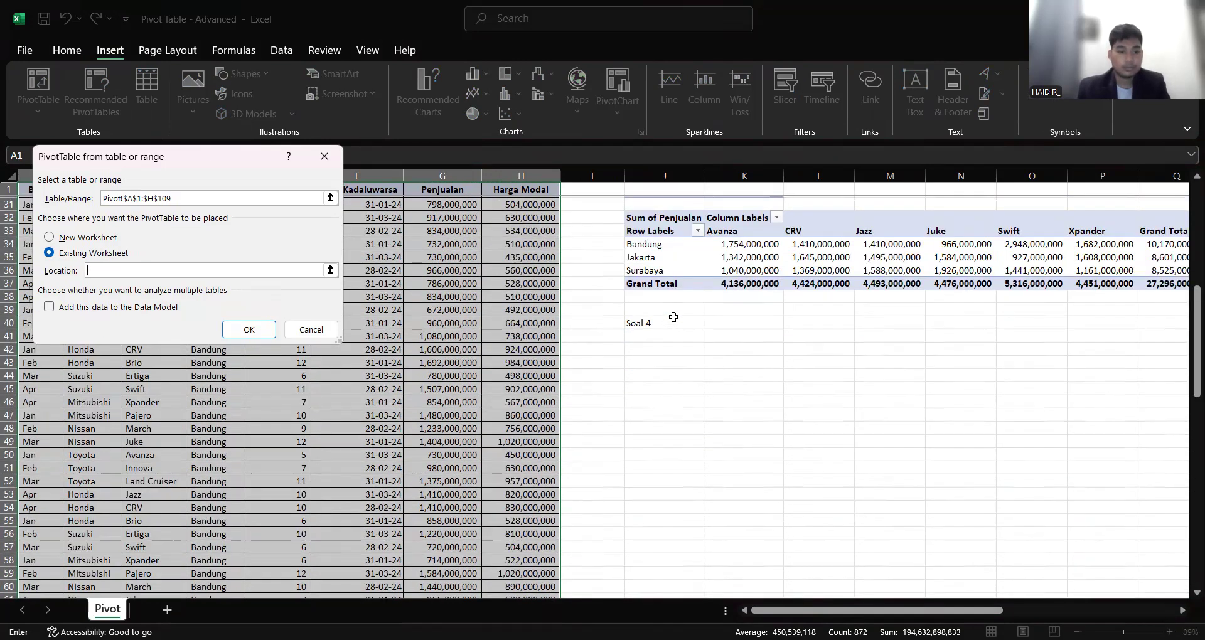
click(649, 365)
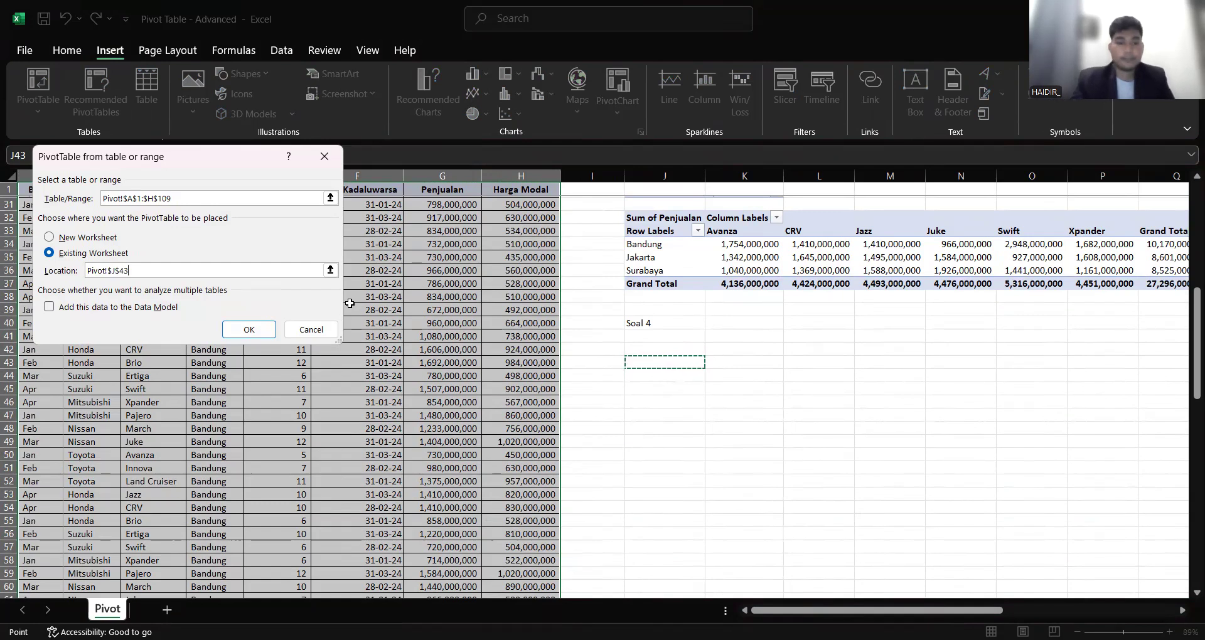
click(246, 328)
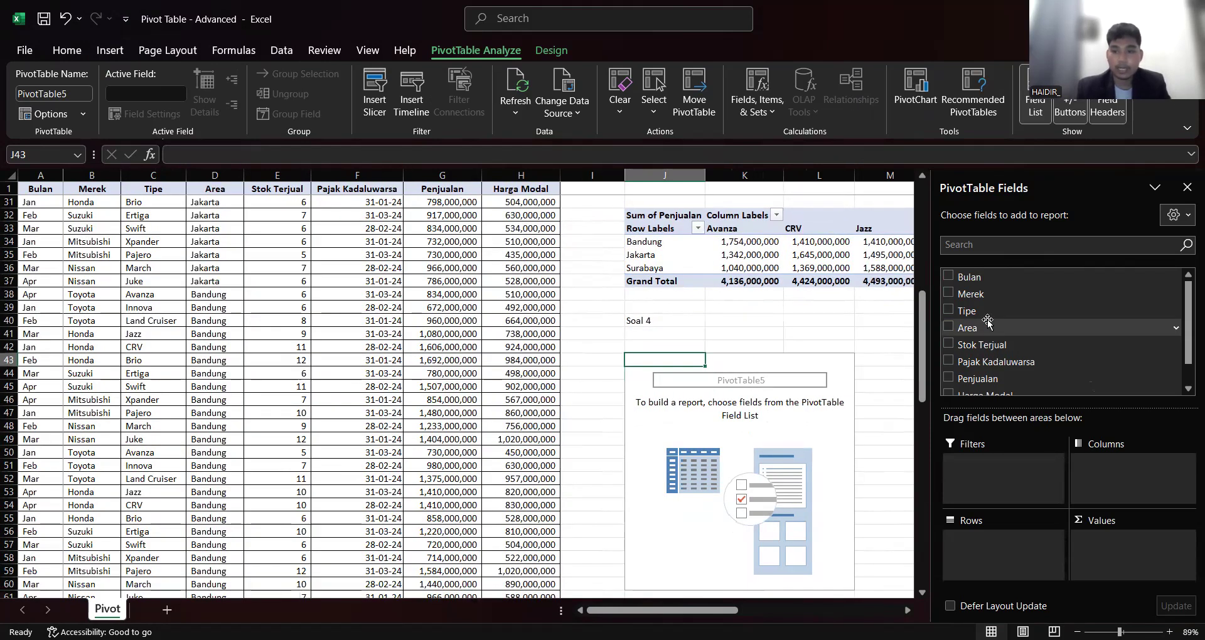
Lay out the Soal 4 pivot table with the sum of Harga Modal as values, Tipe as columns and Area as rows.
scroll(983, 371, down, 1)
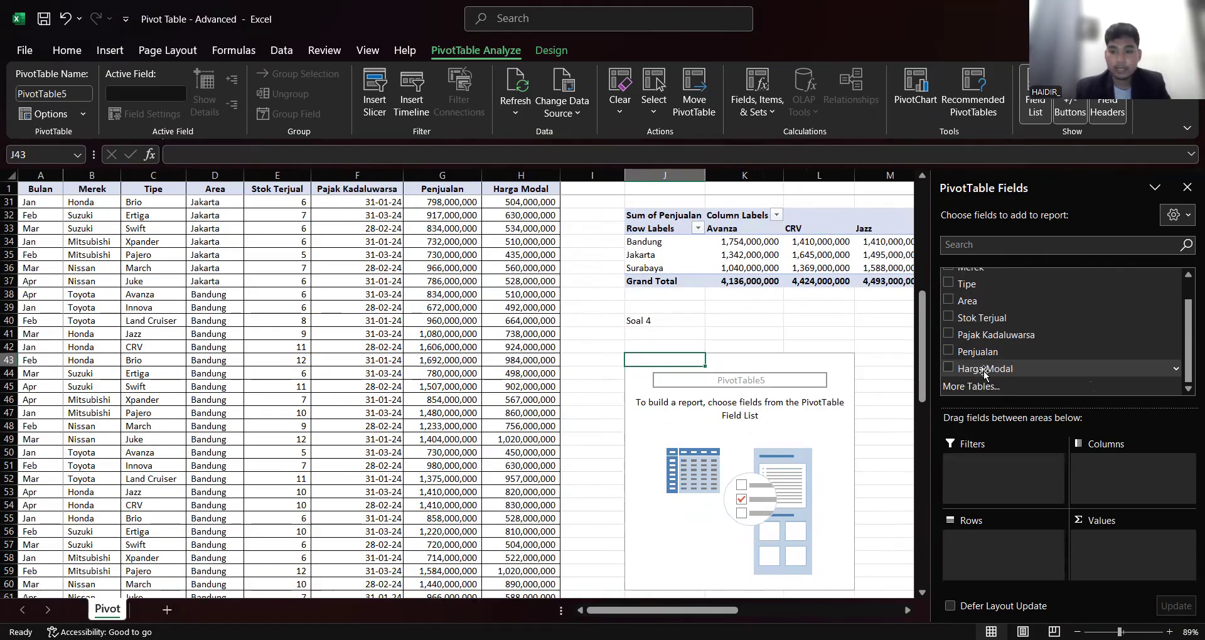
drag(982, 370, 1103, 552)
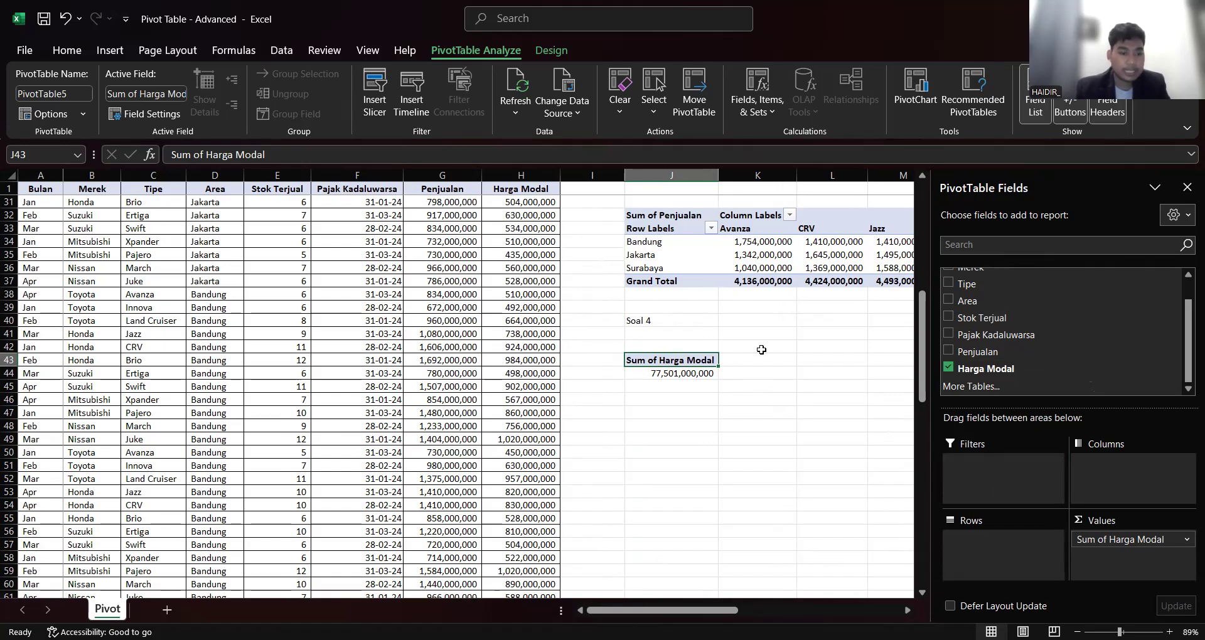
drag(966, 288, 1146, 478)
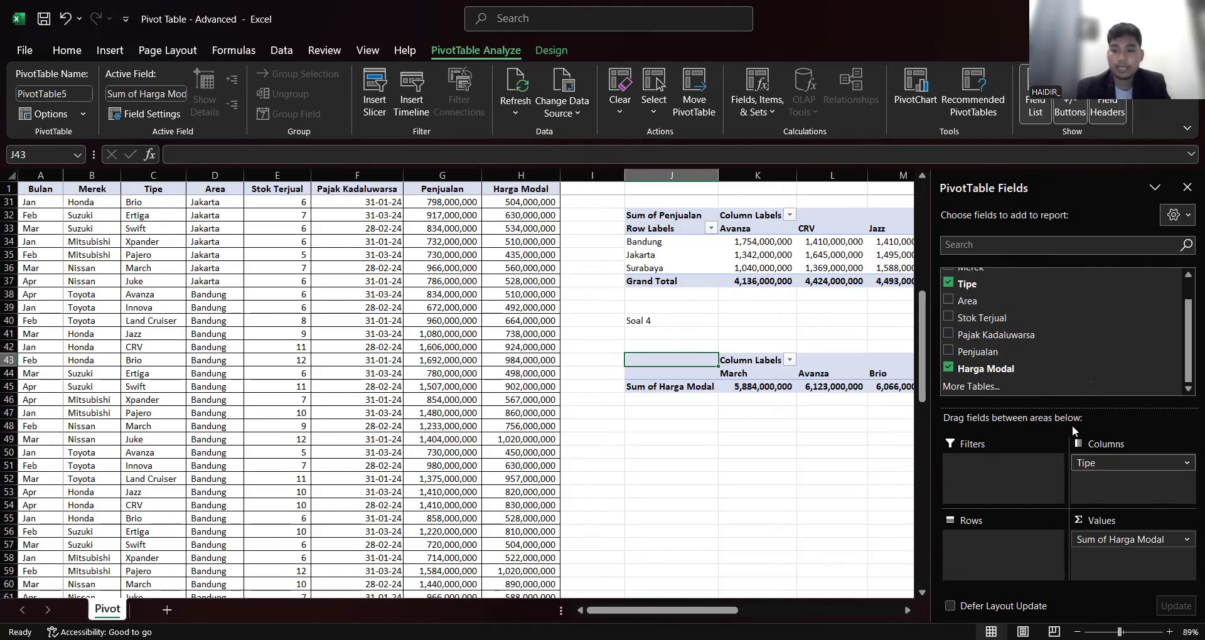
drag(960, 302, 1004, 547)
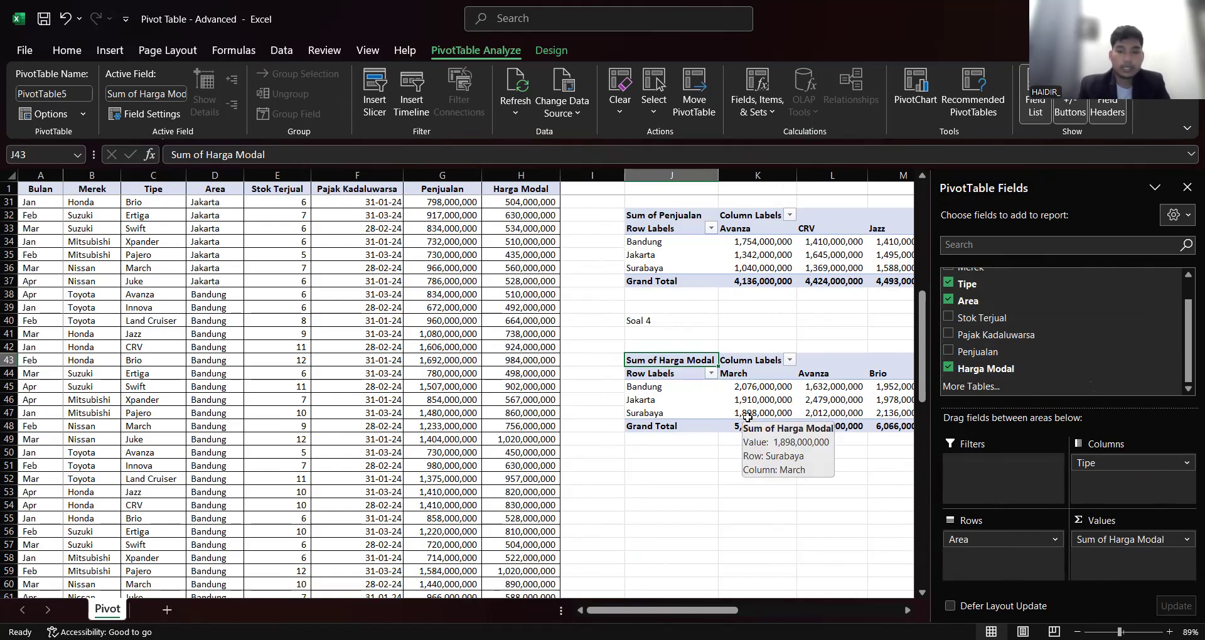
Add Bulan as a report filter to the Soal 4 pivot table and filter it to show only Jan.
scroll(795, 381, up, 1)
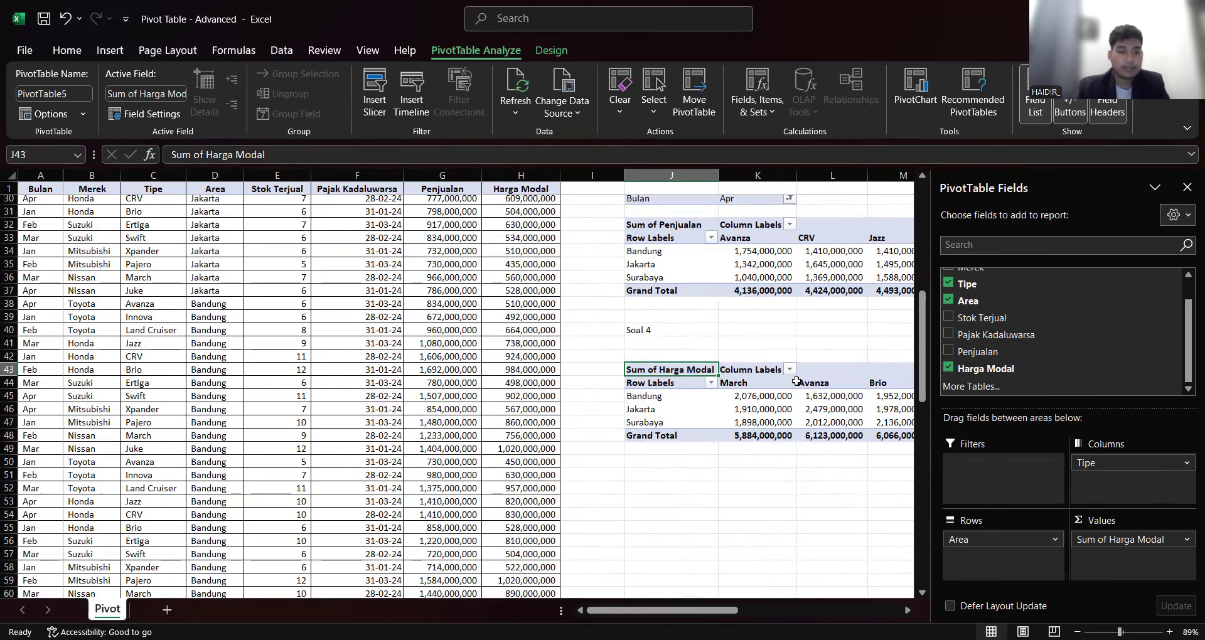
scroll(795, 381, down, 1)
scroll(955, 277, up, 2)
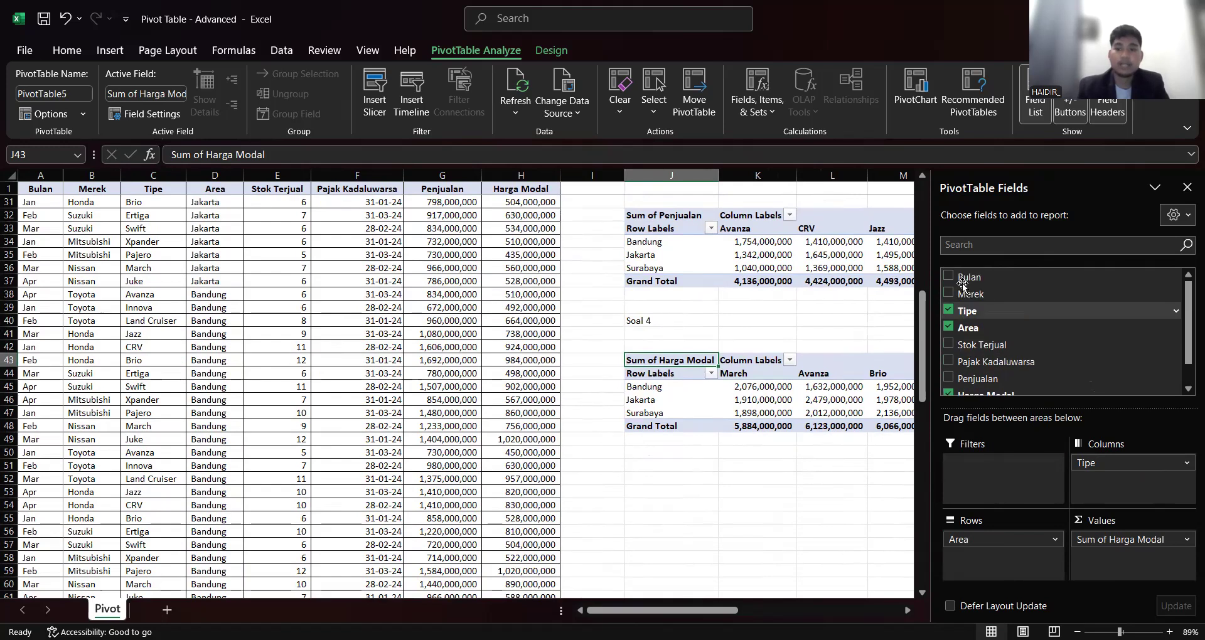
drag(973, 375, 981, 472)
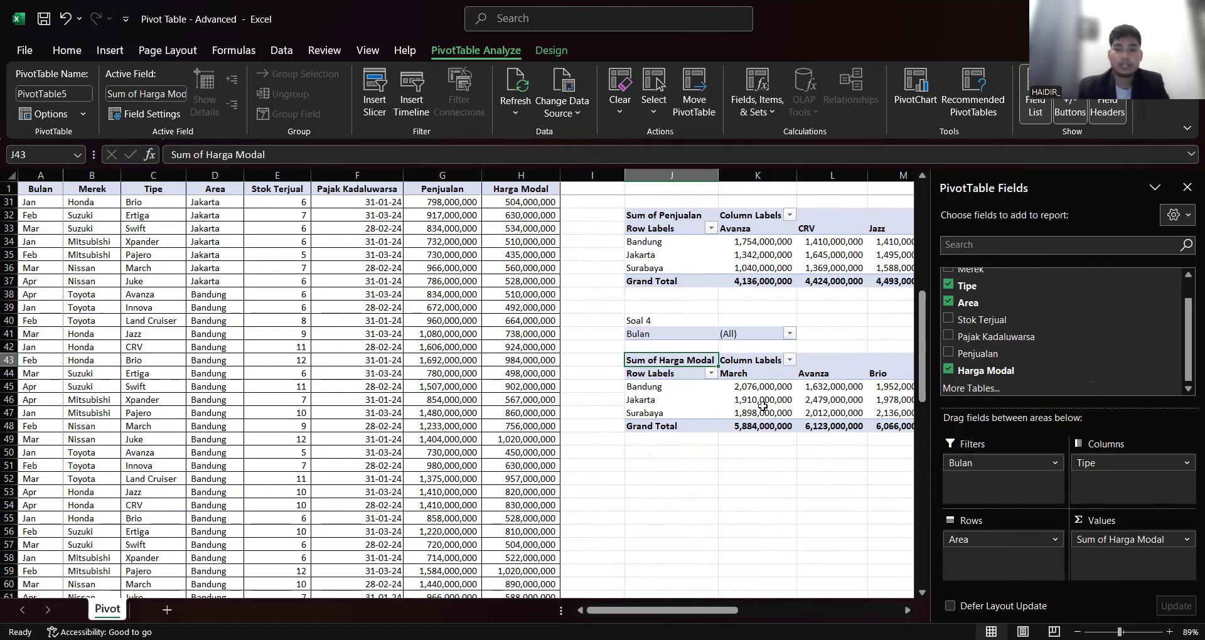
click(790, 333)
click(635, 388)
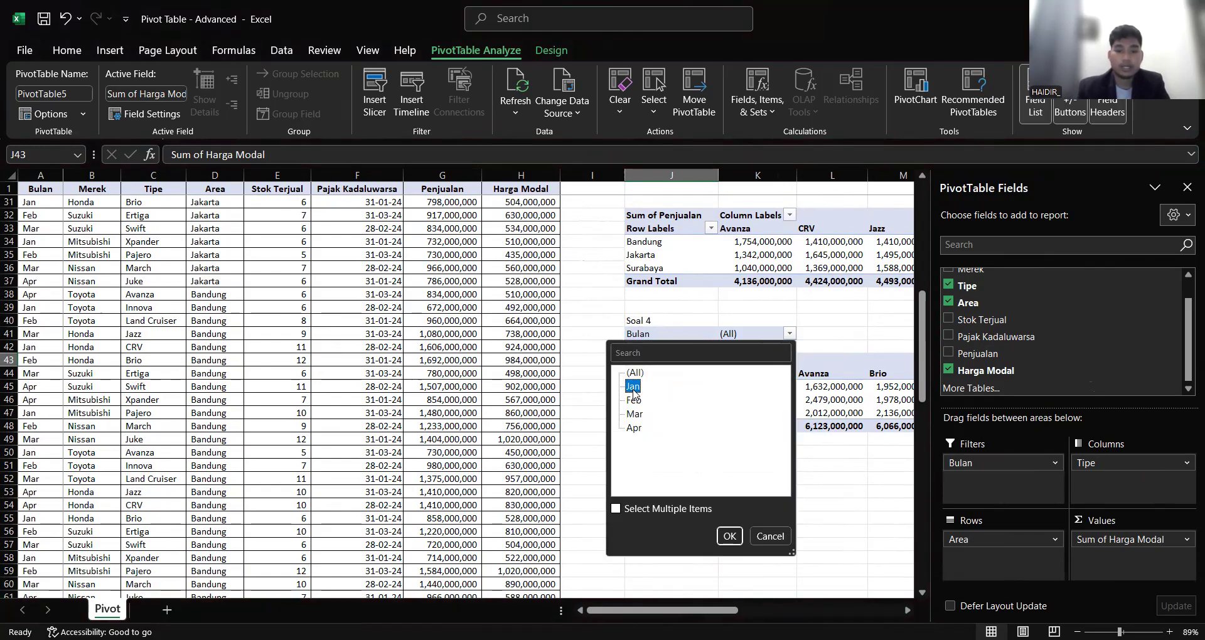
click(728, 536)
scroll(727, 533, right, 8)
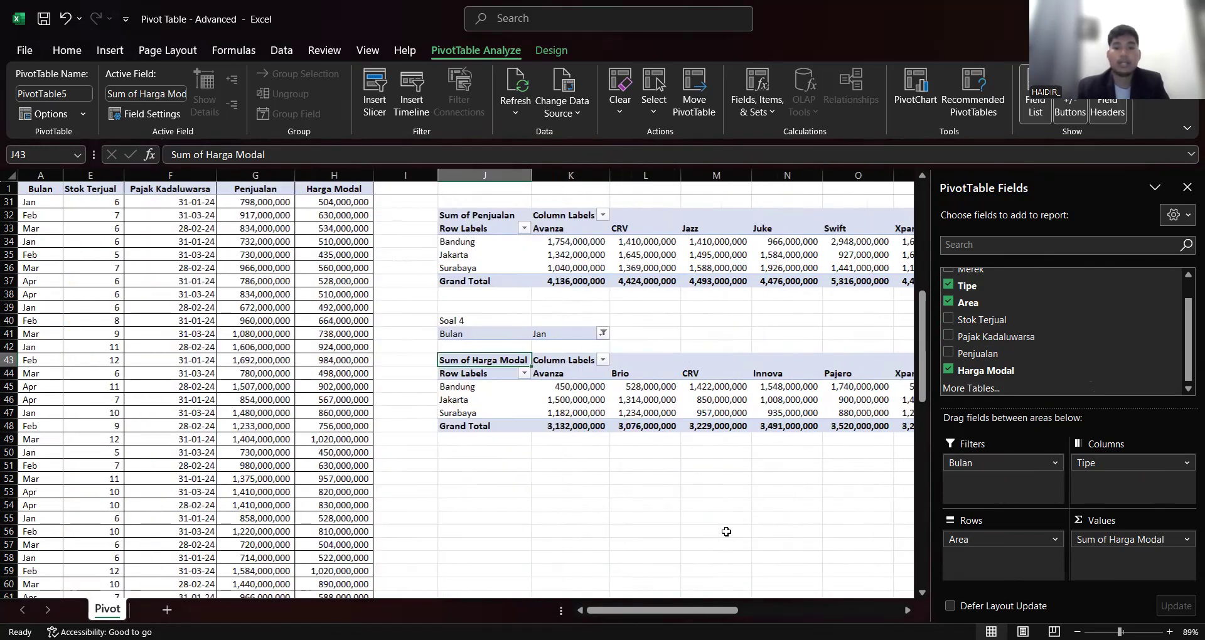
scroll(726, 531, left, 2)
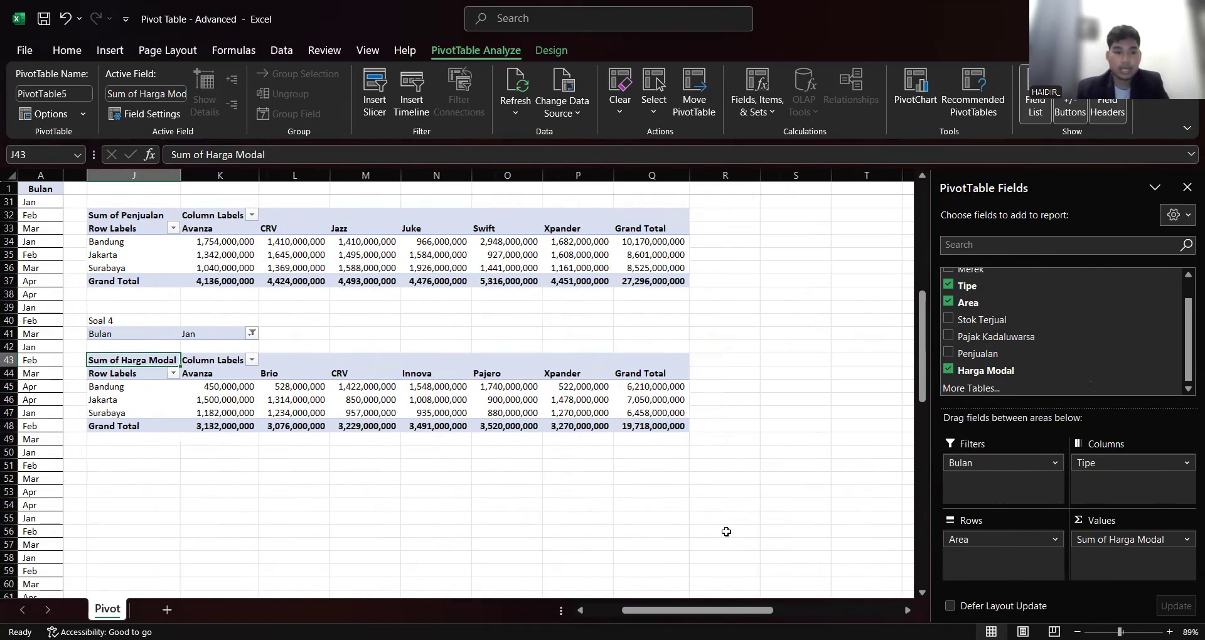
scroll(726, 531, right, 1)
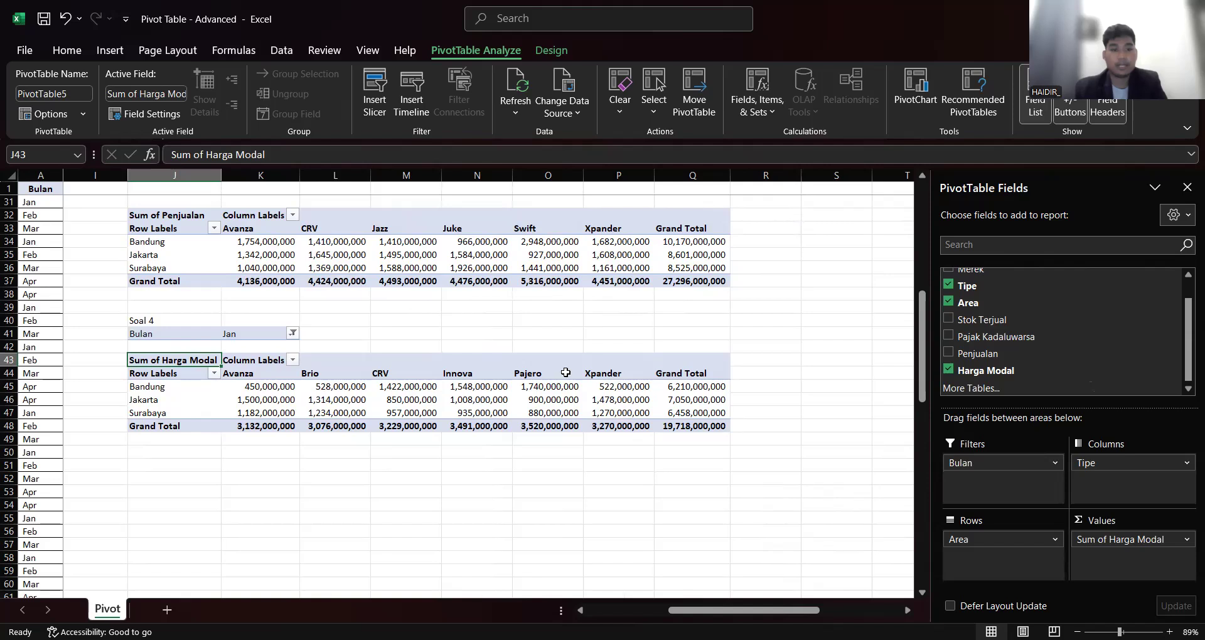
scroll(543, 344, down, 1)
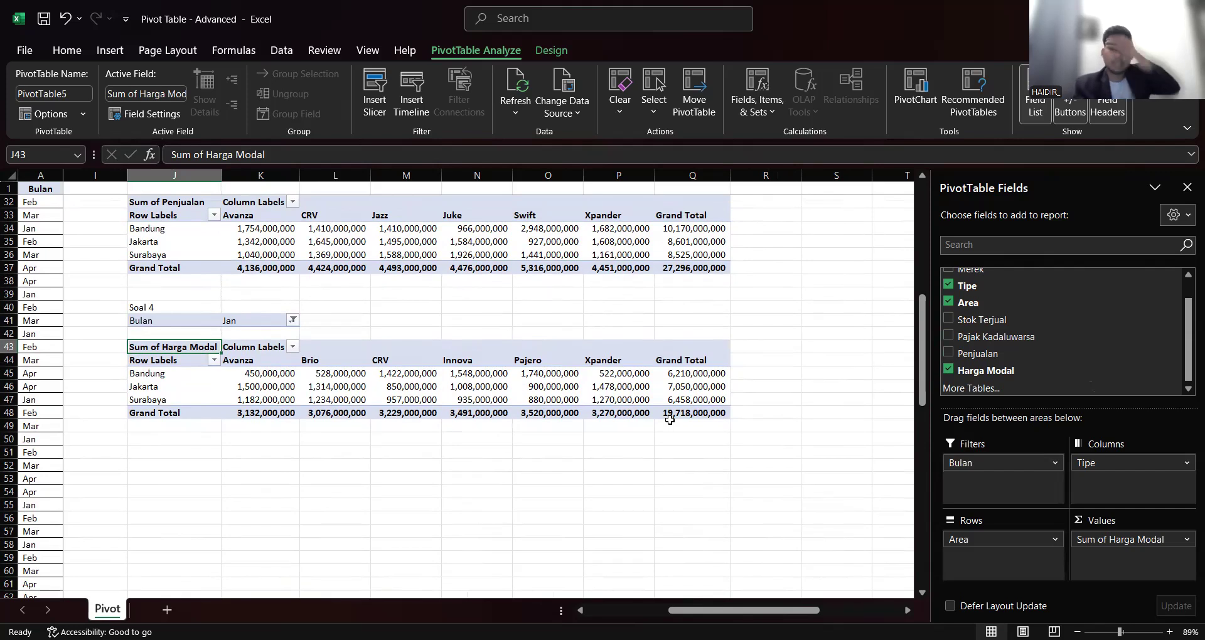
Enter the label "Soal 5" in cell J51, below the fourth pivot table.
scroll(569, 426, left, 1)
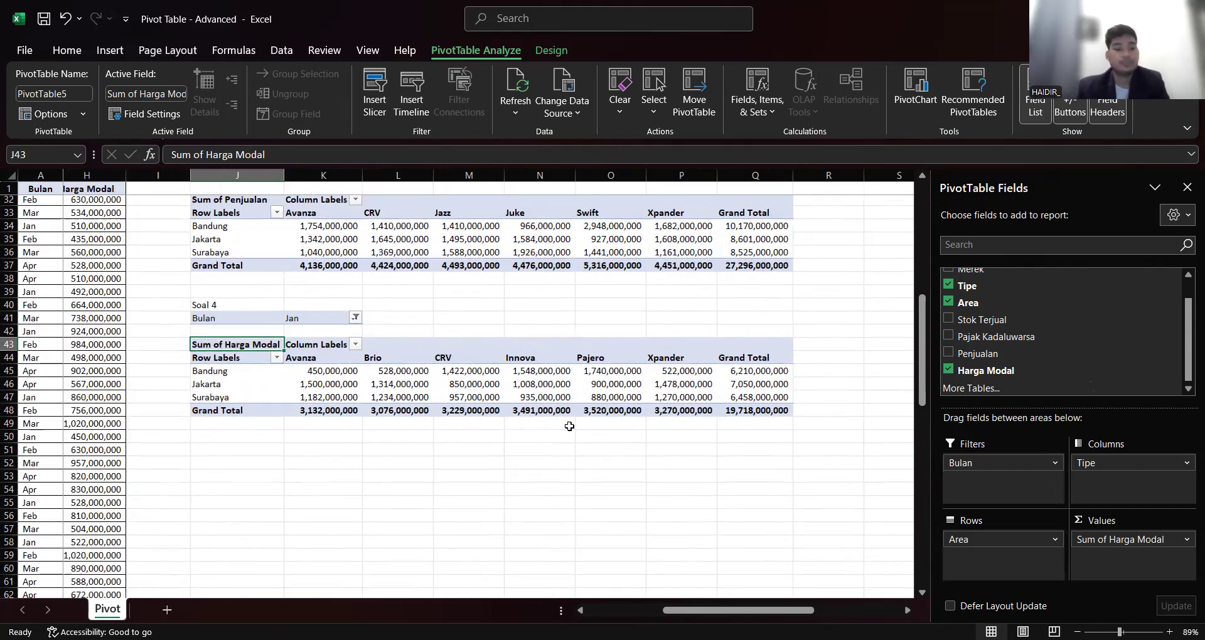
scroll(566, 424, left, 2)
scroll(552, 440, left, 2)
click(536, 458)
text(Soal)
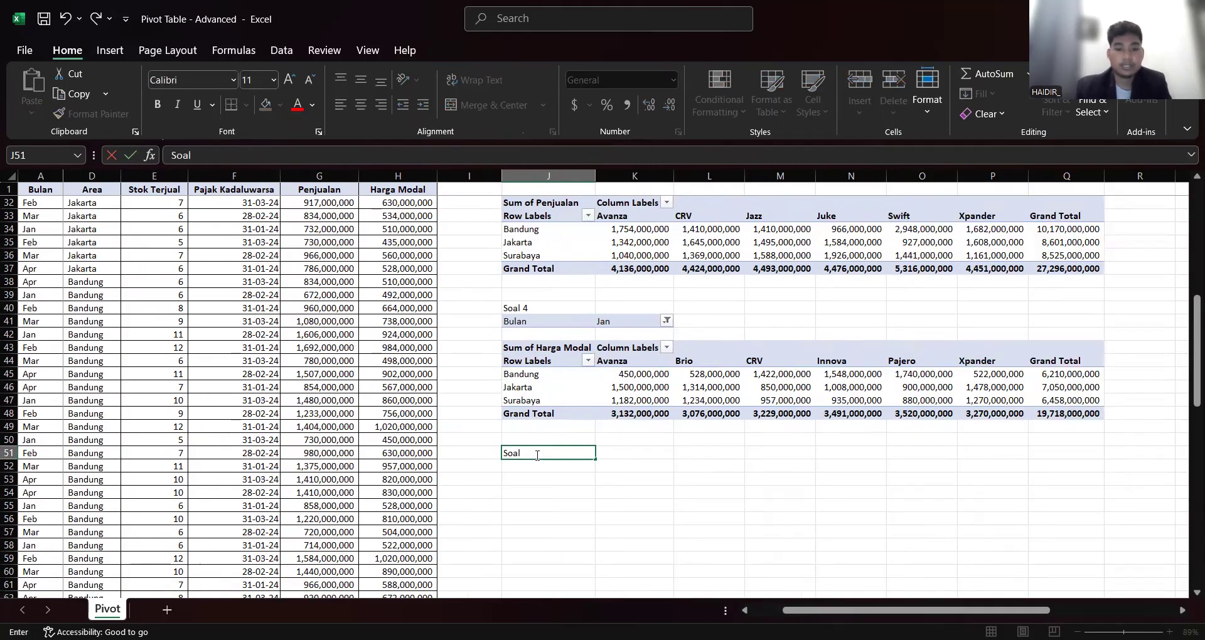
text( 5)
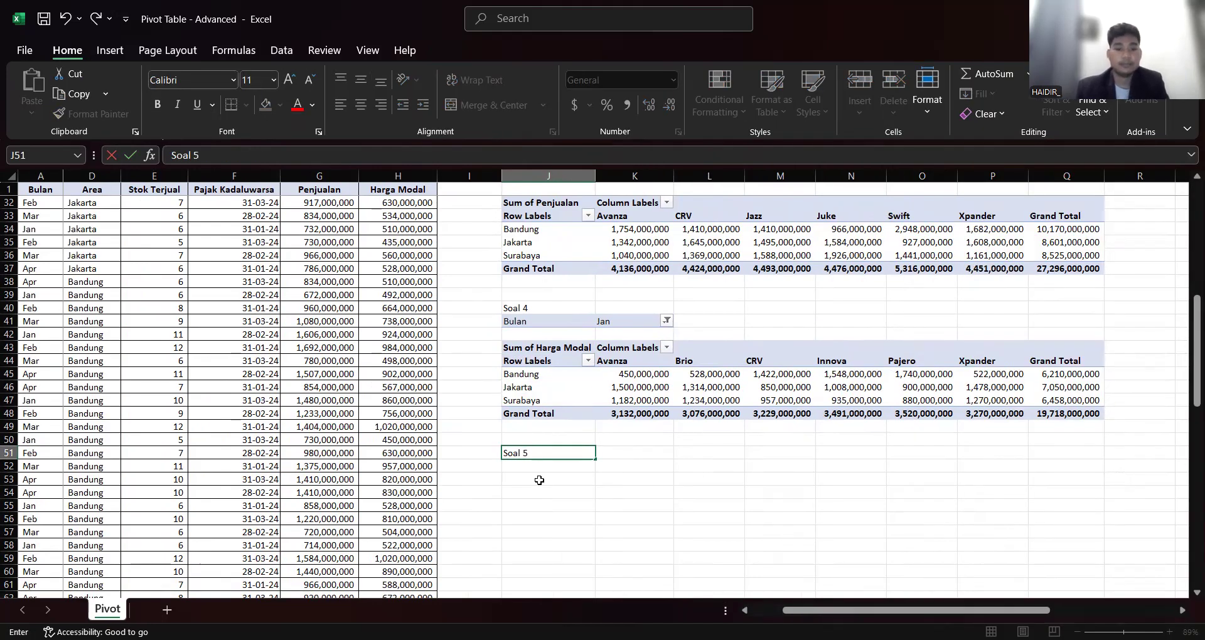
key(Return)
Insert a fifth PivotTable from the data range A1:H109, placed on the existing worksheet at cell J55.
click(364, 426)
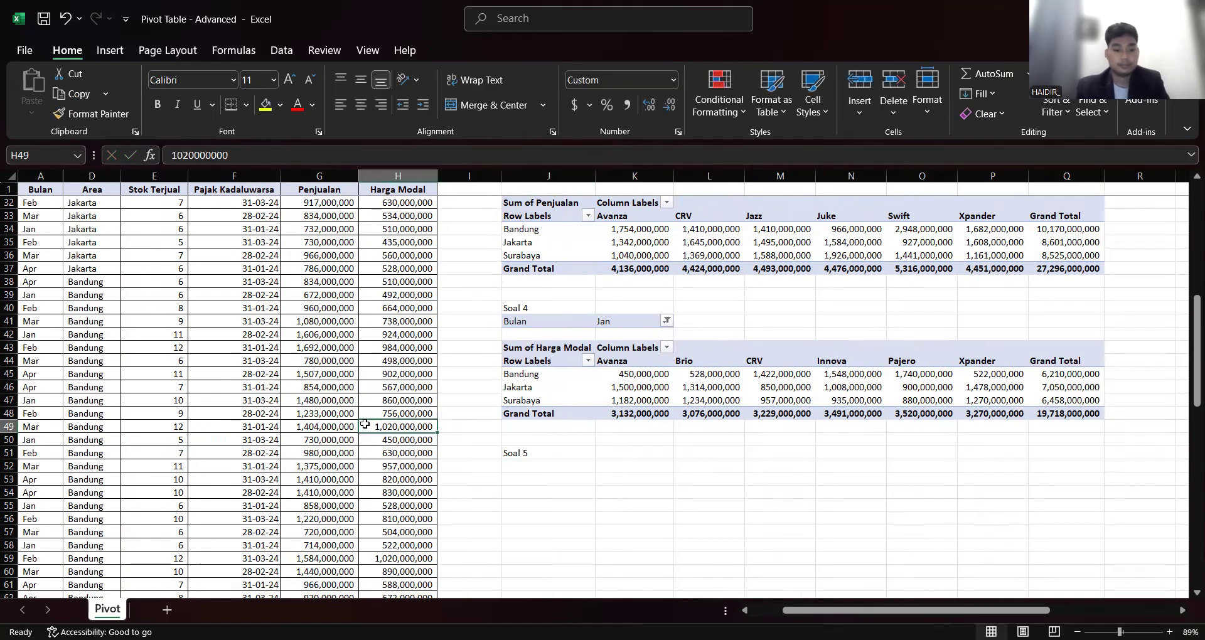
key(ctrl+a)
click(110, 50)
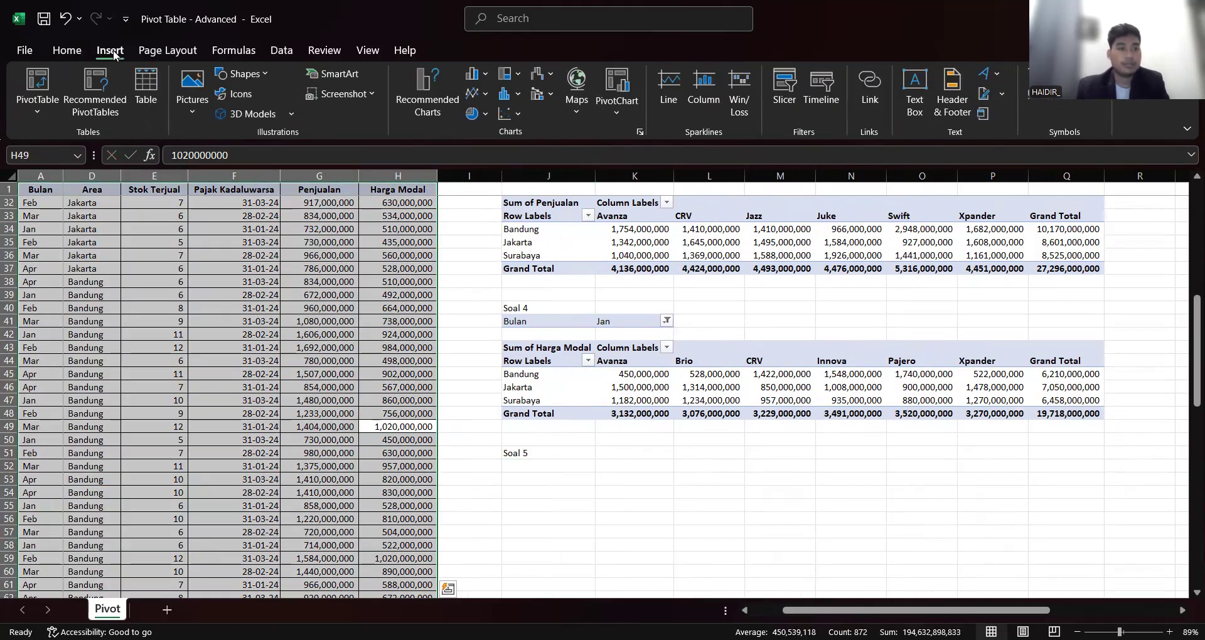
click(43, 86)
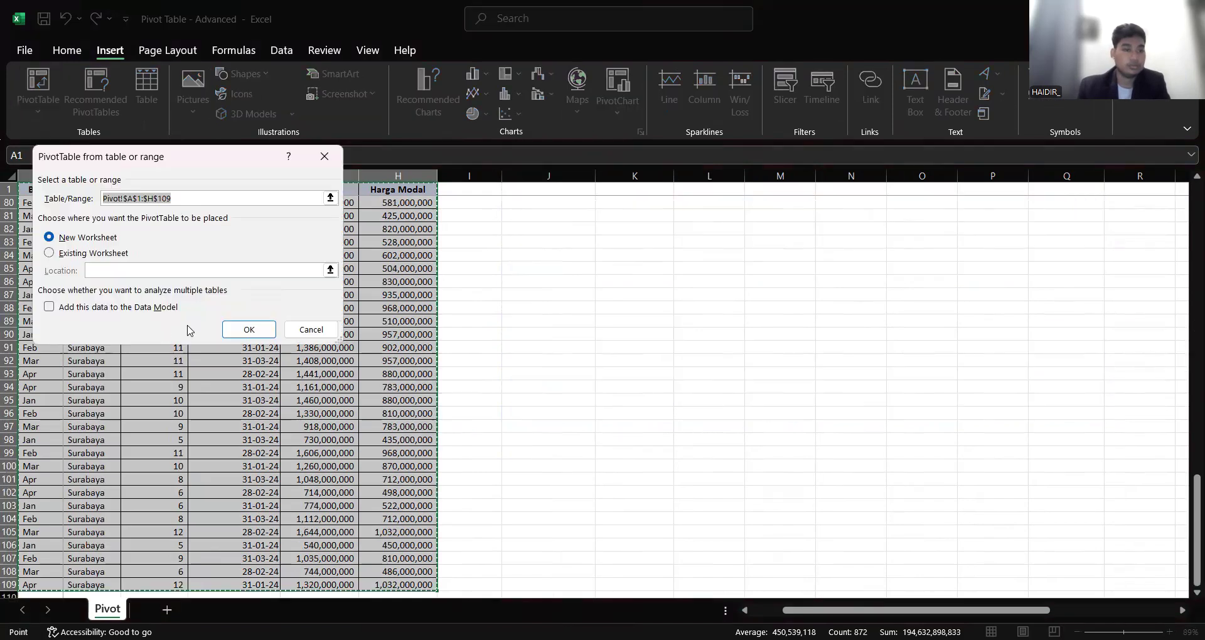
click(49, 252)
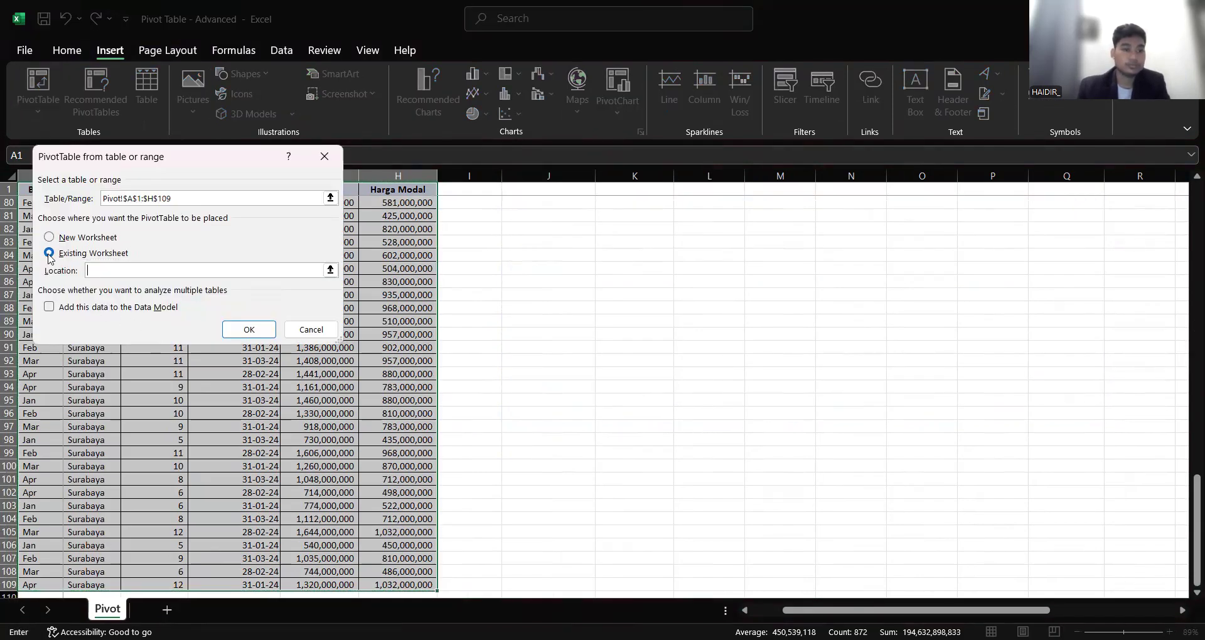
scroll(632, 392, up, 14)
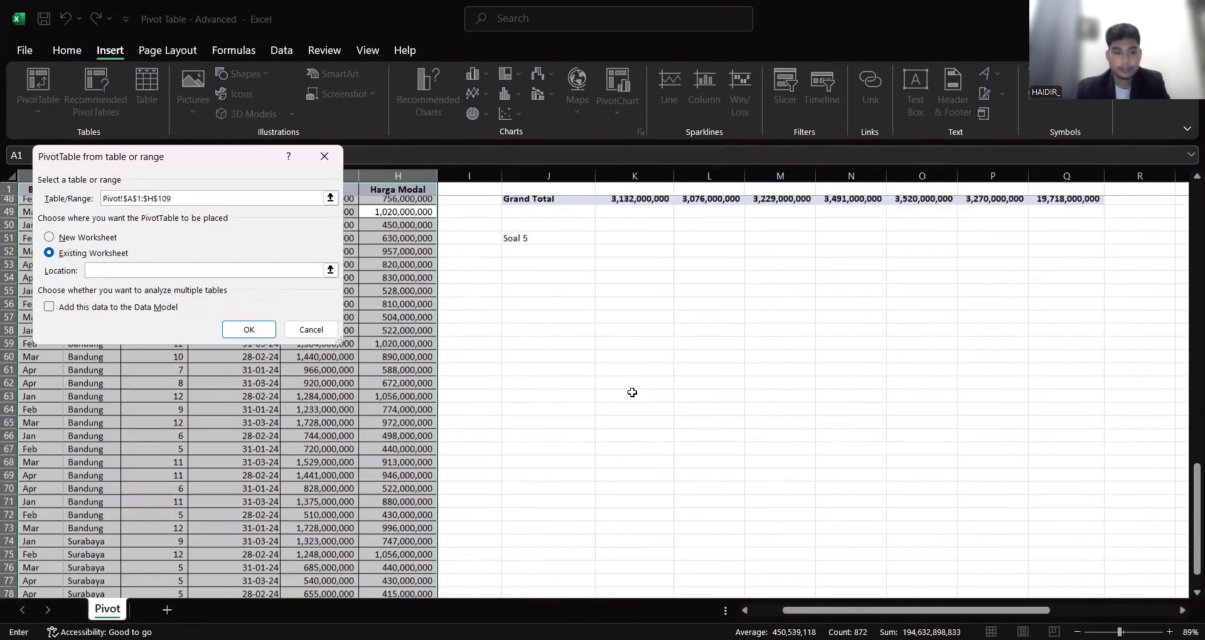
scroll(632, 392, up, 2)
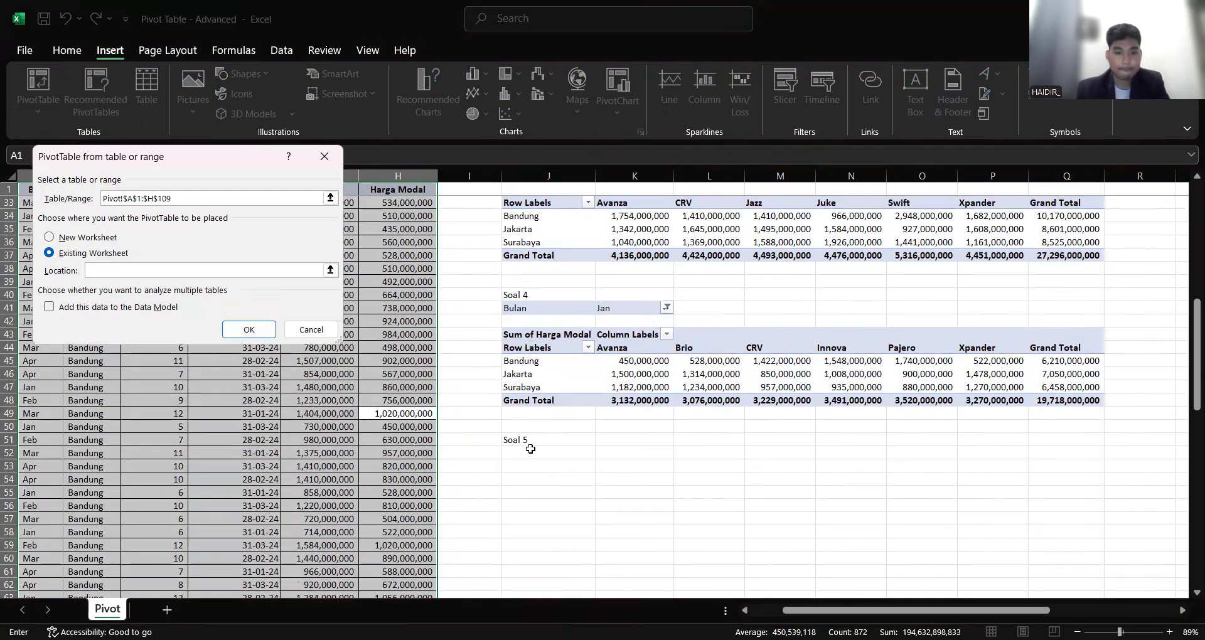
click(522, 495)
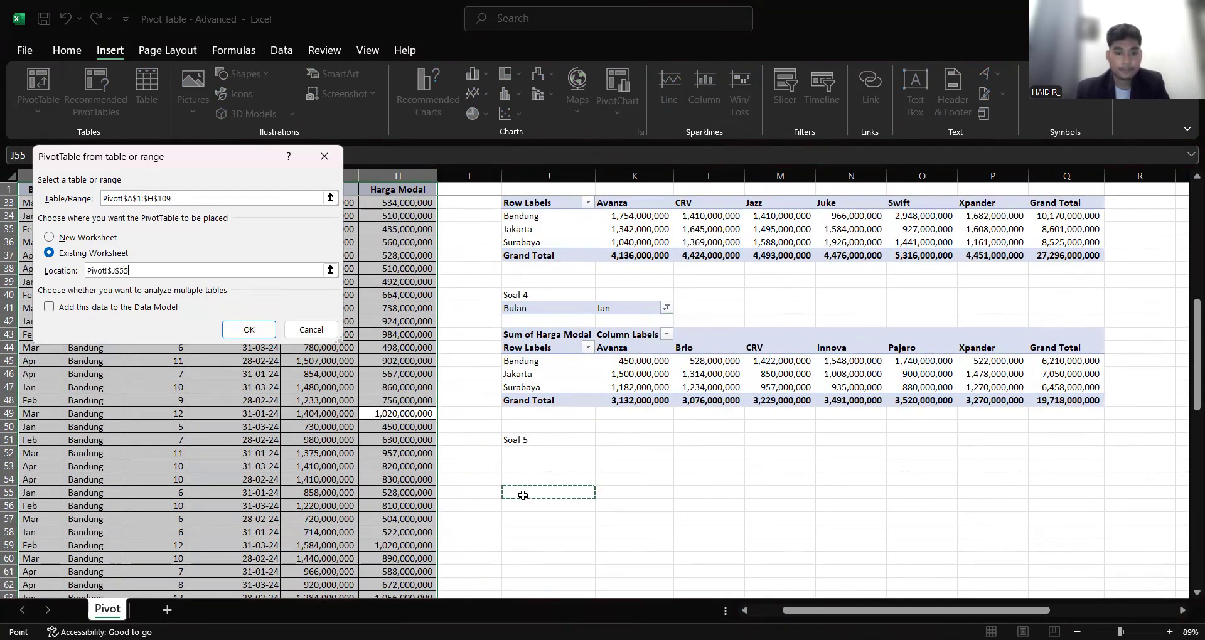
scroll(522, 495, down, 1)
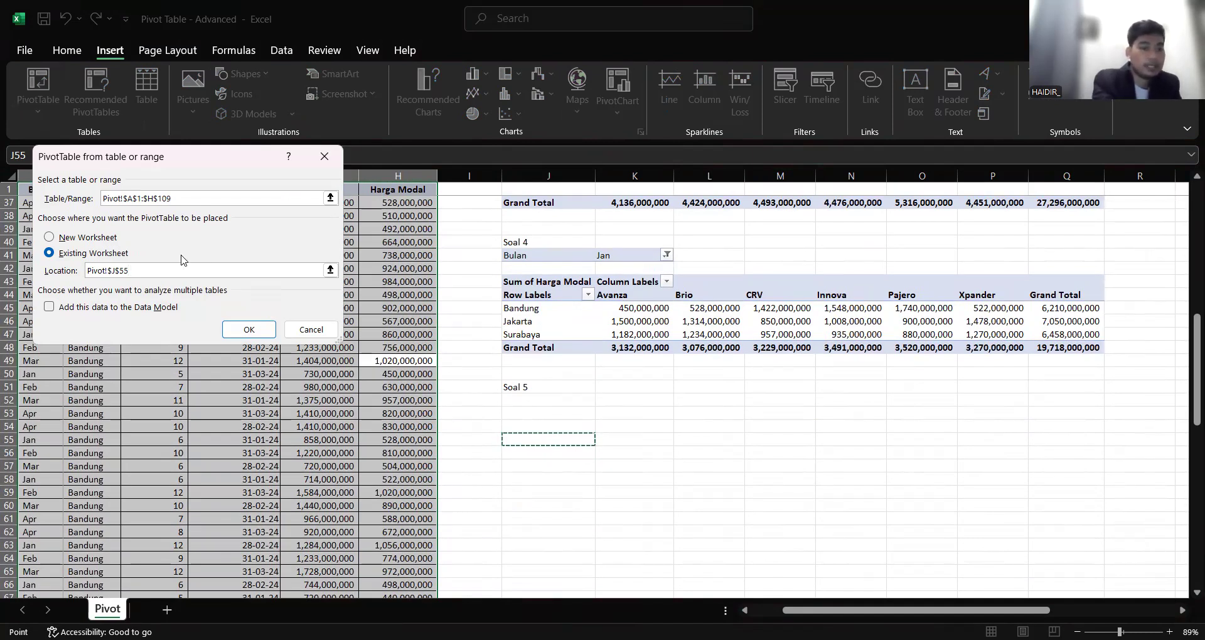
click(237, 332)
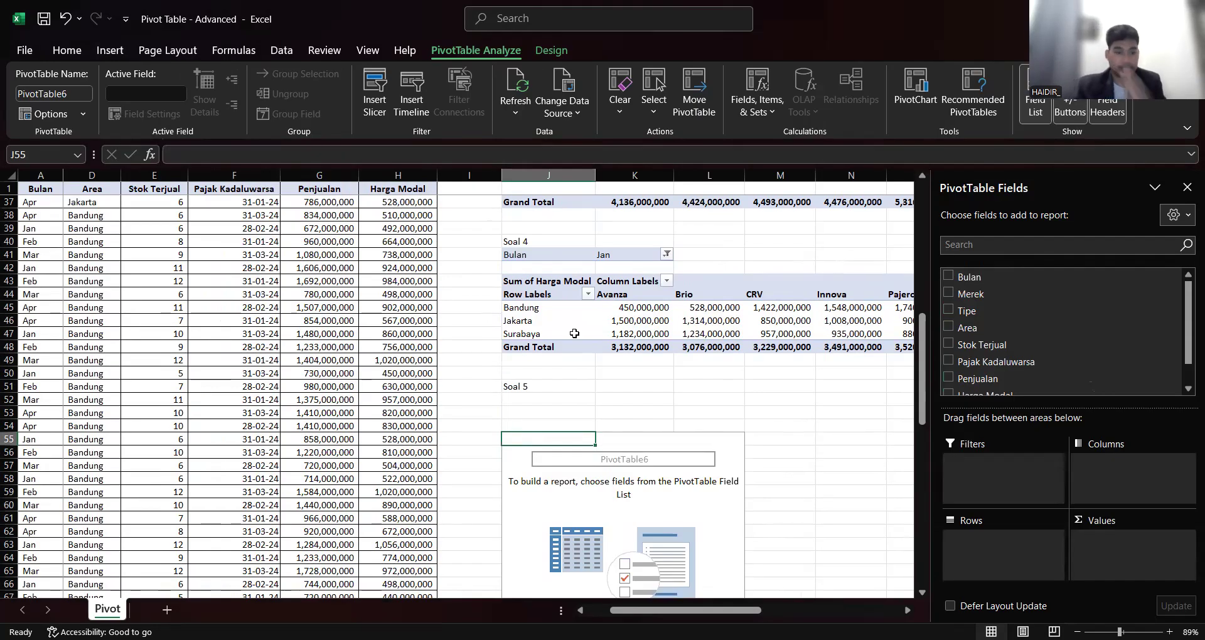
Lay out the Soal 5 pivot table with the count of Pajak Kadaluwarsa as values, Merek and Tipe as columns and Area as rows.
scroll(539, 377, down, 1)
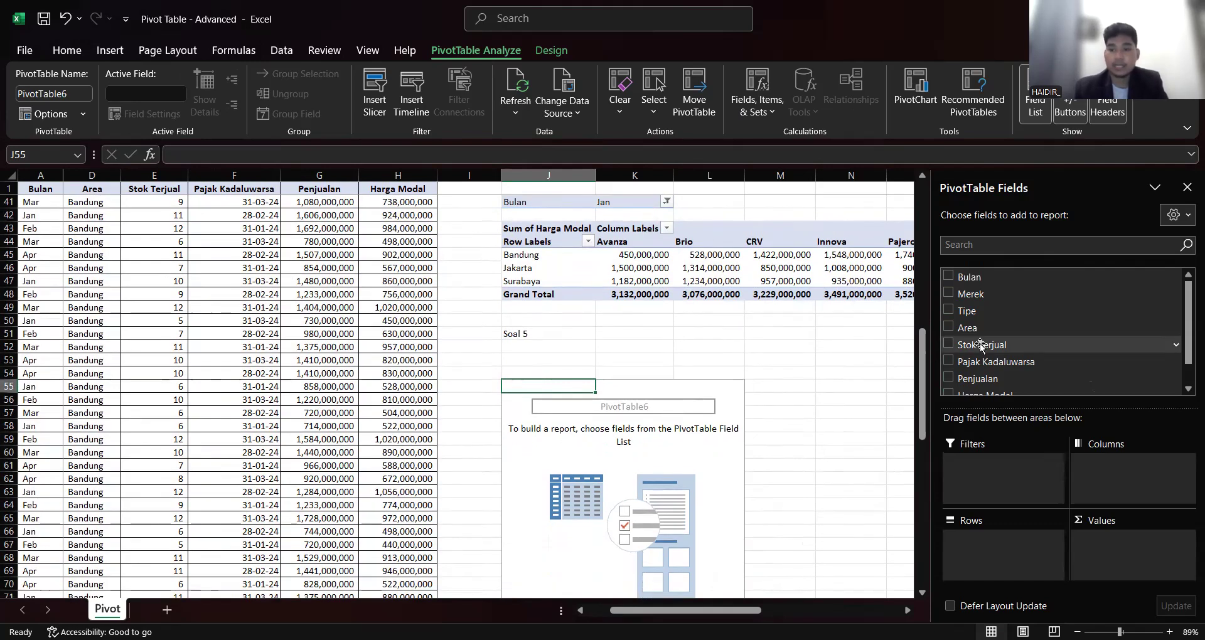
drag(988, 362, 1104, 546)
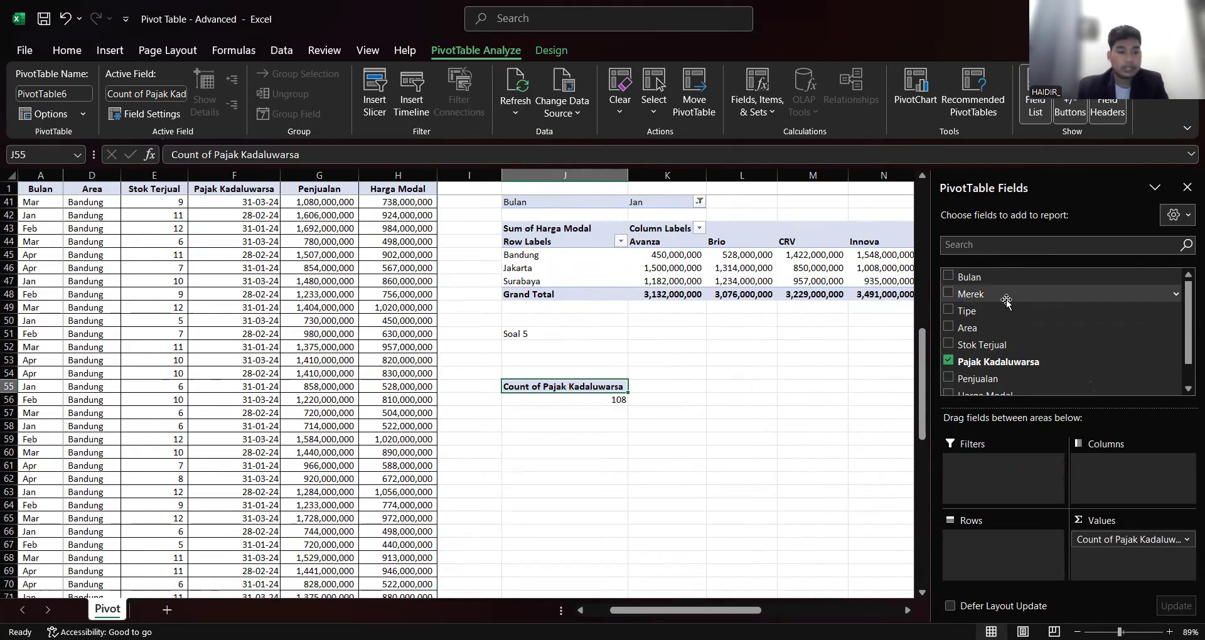
mouse_move(960, 293)
mouse_down()
mouse_move(1054, 477)
mouse_move(1147, 465)
mouse_up()
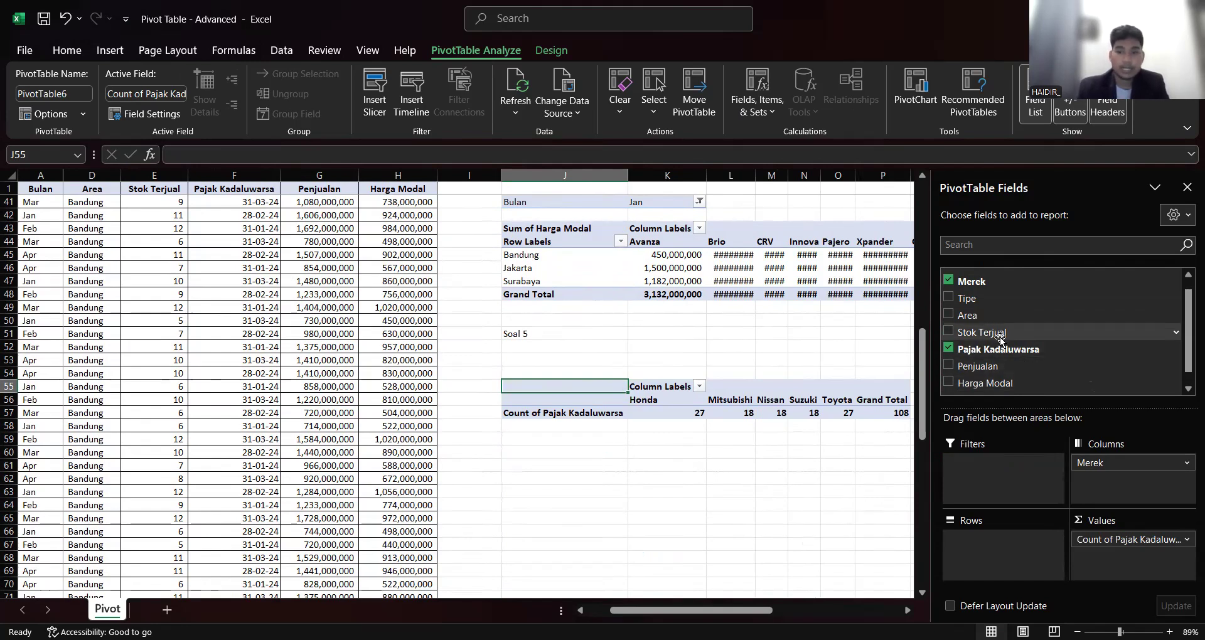
drag(972, 300, 1101, 473)
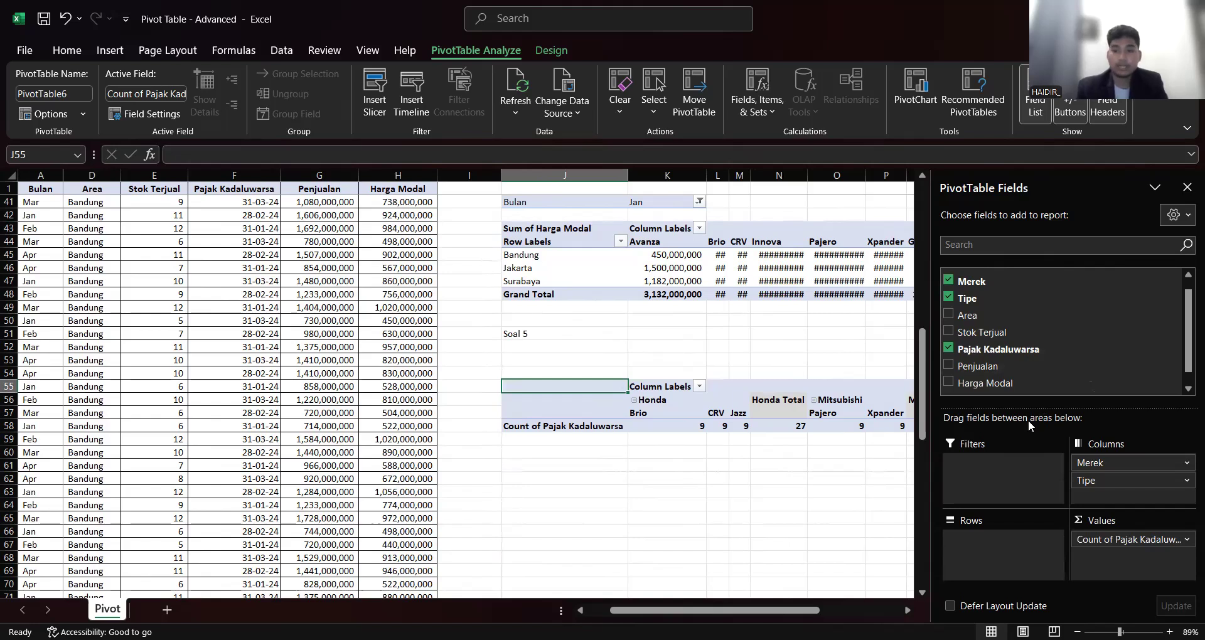
drag(966, 315, 1004, 541)
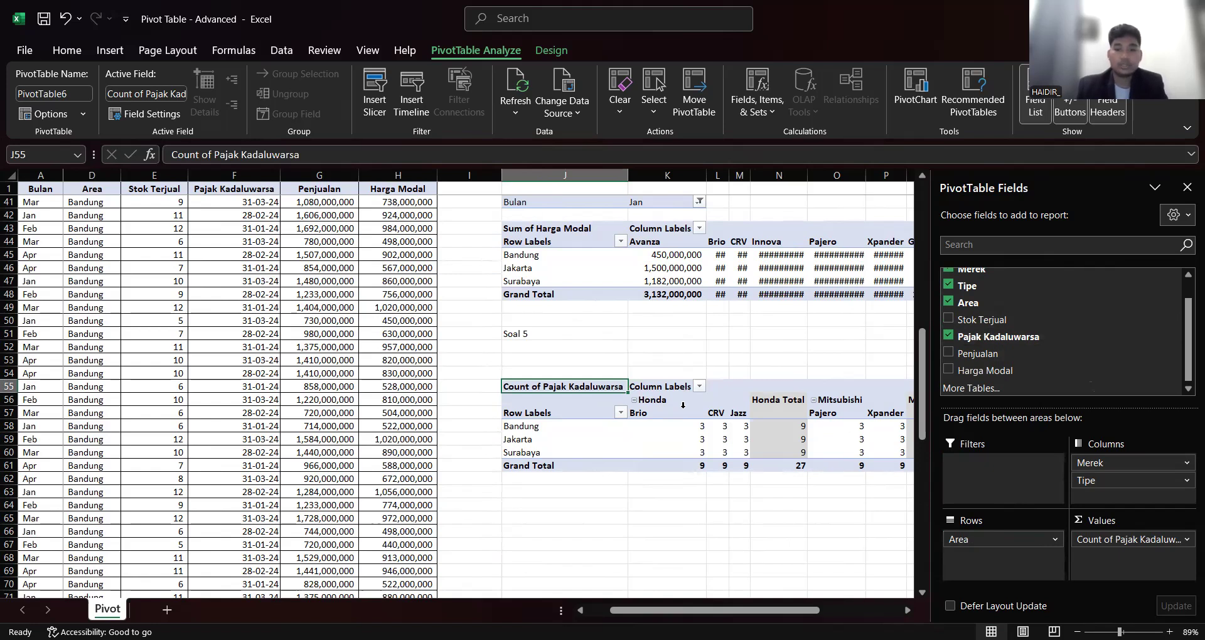
scroll(698, 334, right, 3)
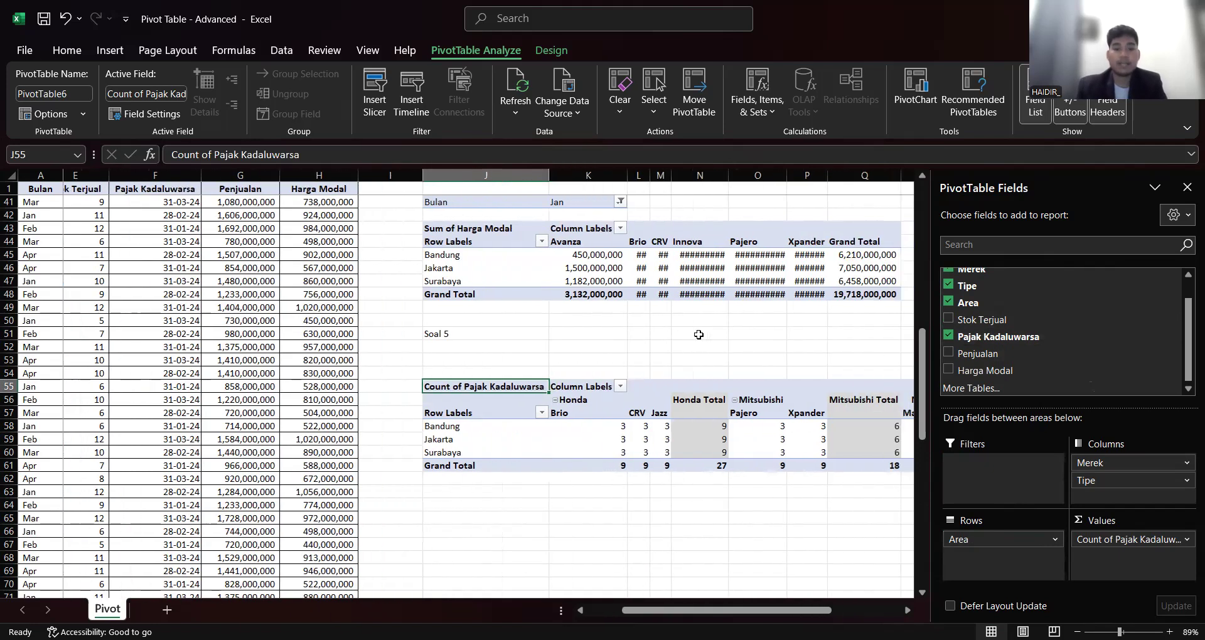
Add Bulan as a report filter to the Soal 5 pivot table and filter it to show only Jan.
scroll(985, 338, up, 2)
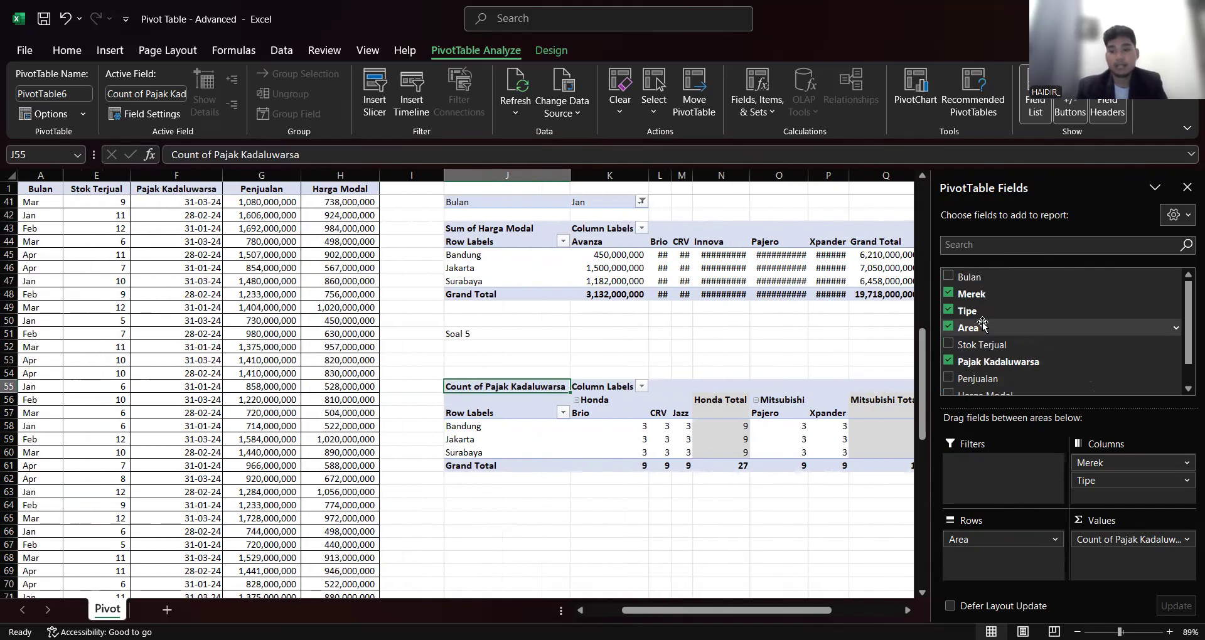
drag(999, 404, 990, 465)
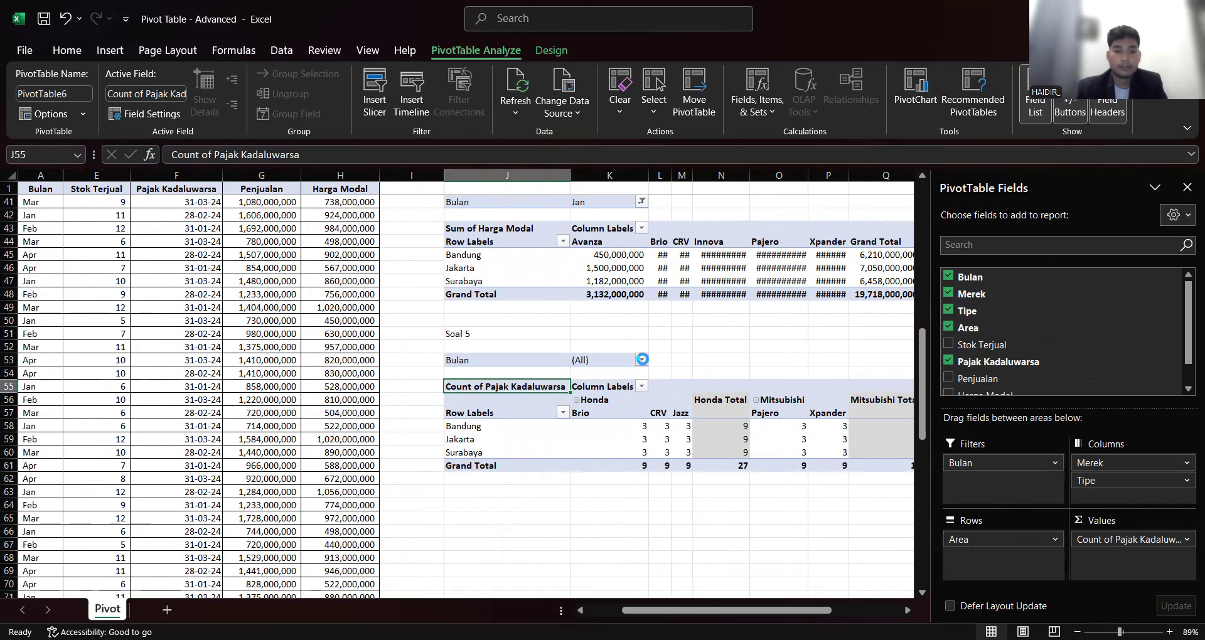
click(641, 359)
click(485, 412)
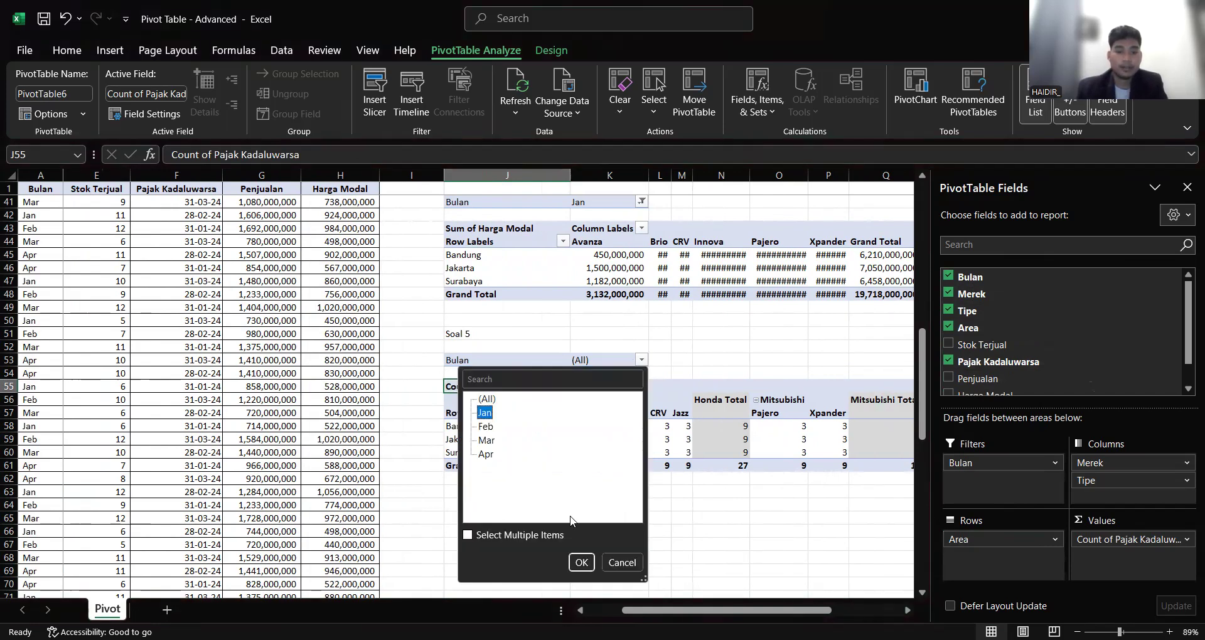
click(580, 562)
Examine the Soal 5 pivot table across all brands and types, including its overall grand total.
scroll(693, 506, right, 1)
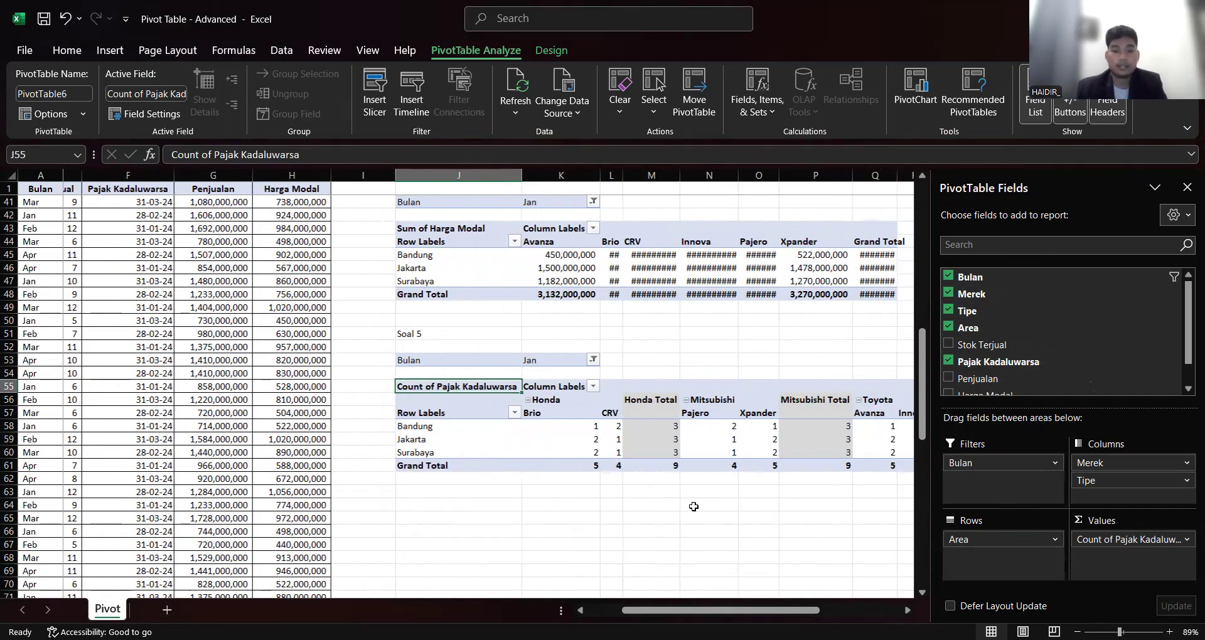
scroll(694, 507, right, 4)
scroll(693, 506, right, 1)
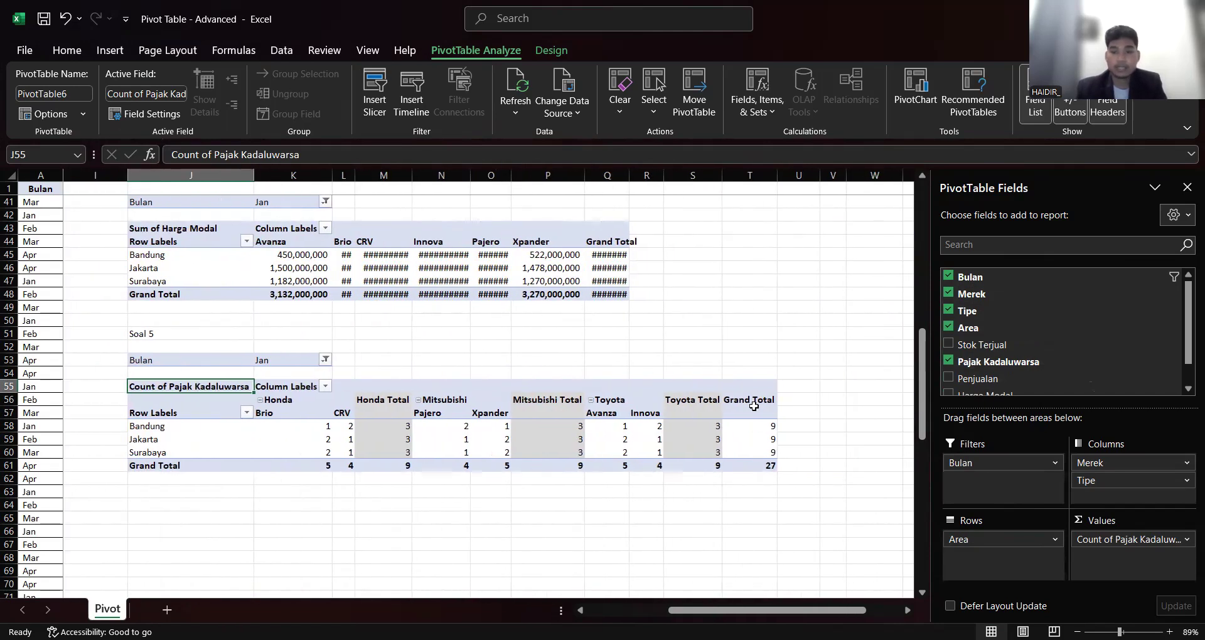
click(770, 465)
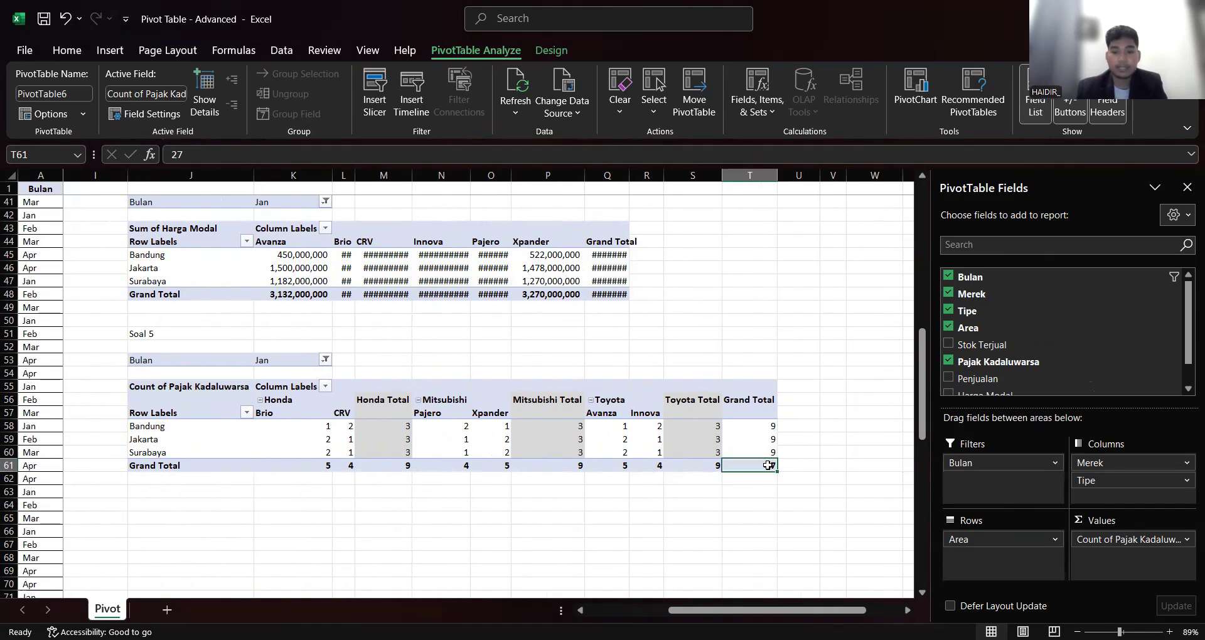
click(746, 511)
scroll(621, 495, left, 5)
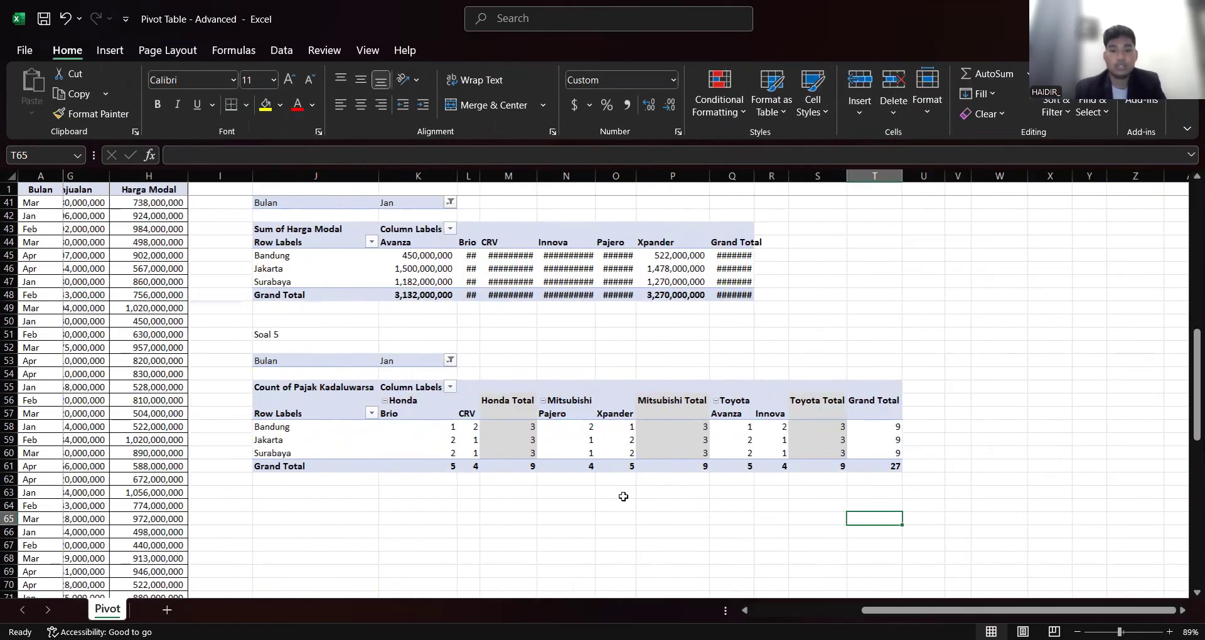
scroll(623, 496, left, 2)
scroll(623, 496, right, 3)
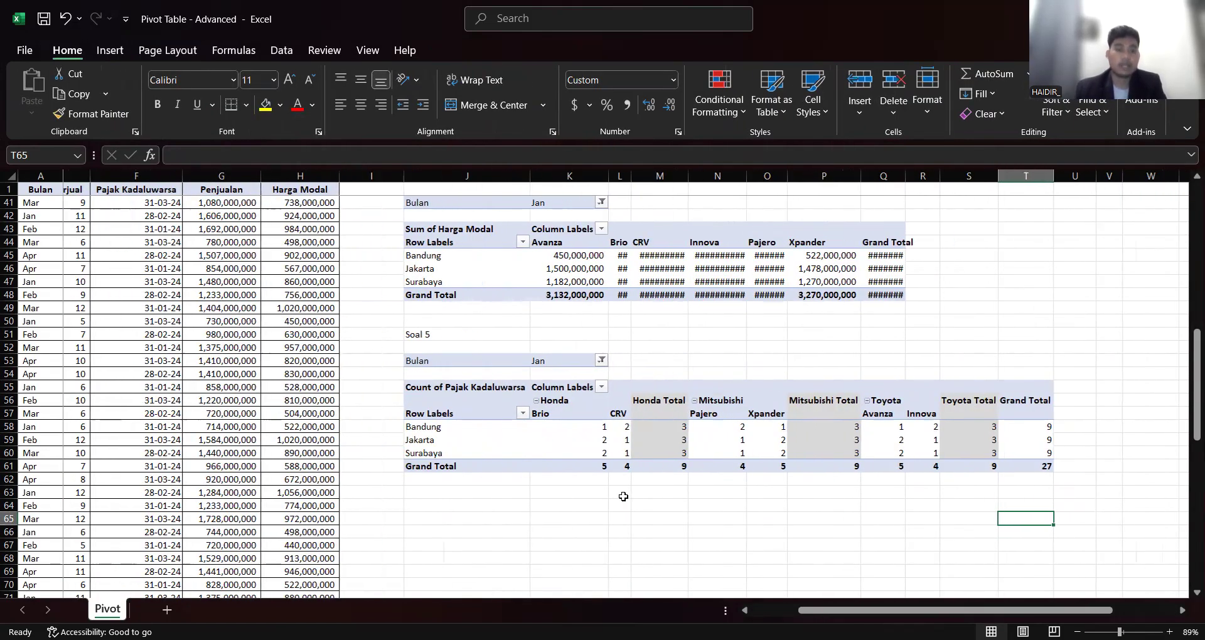
scroll(623, 497, up, 4)
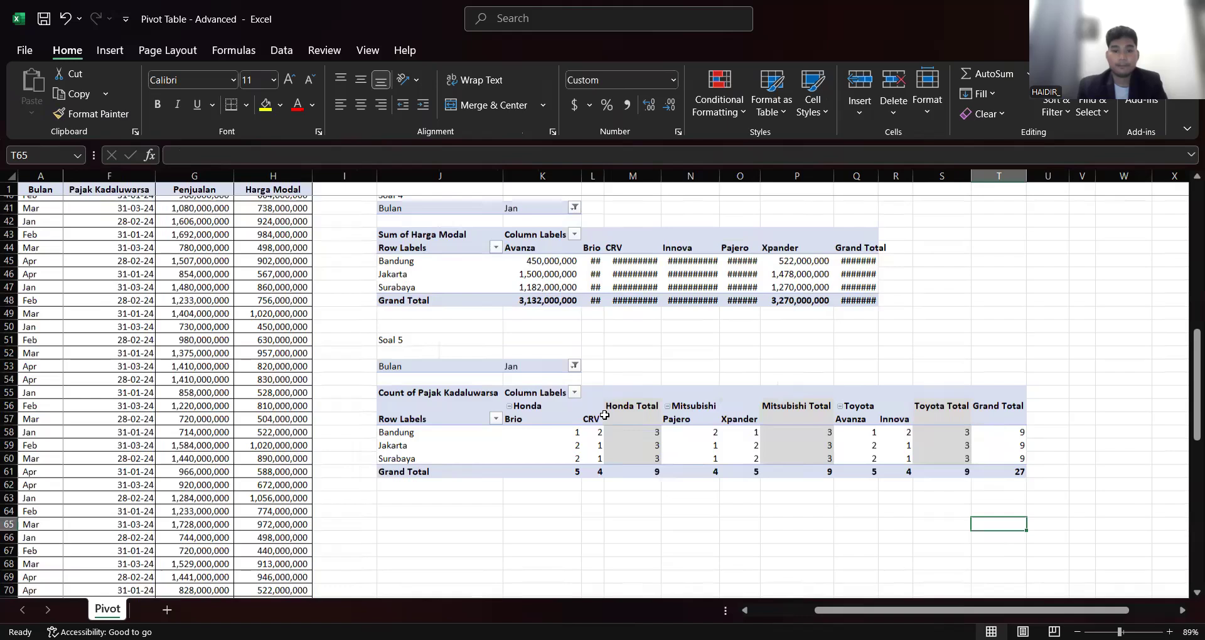
Review the finished pivot tables for Soal 1 to Soal 5, checking their month filters, row and column layouts and grand totals.
scroll(633, 313, up, 2)
click(632, 312)
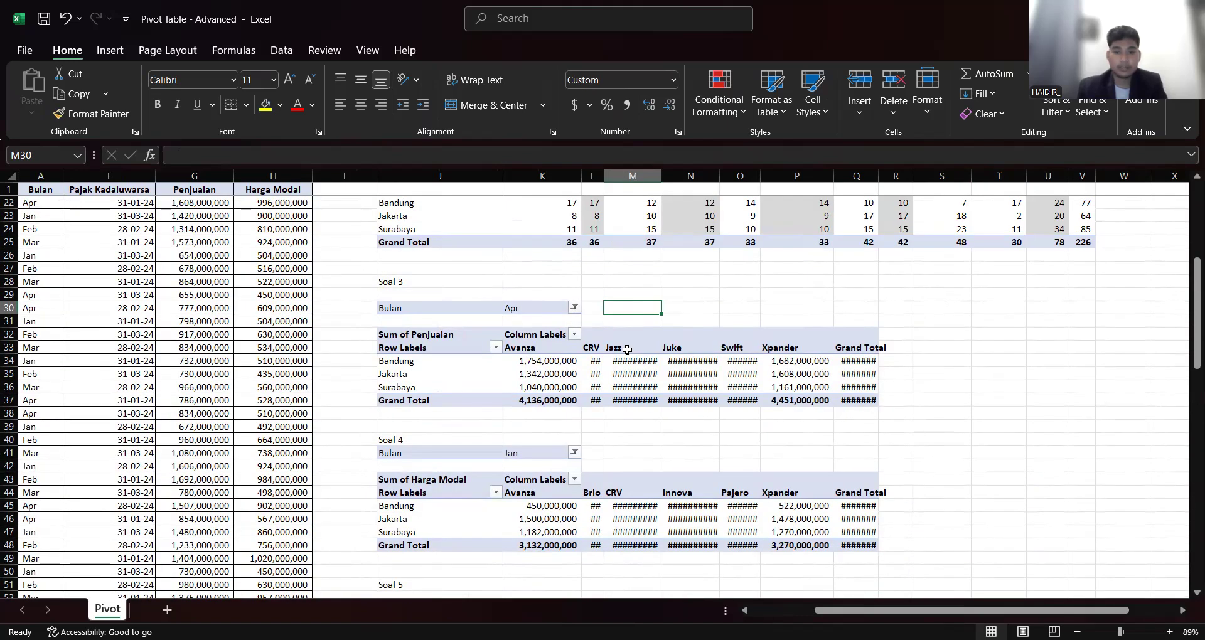
click(848, 349)
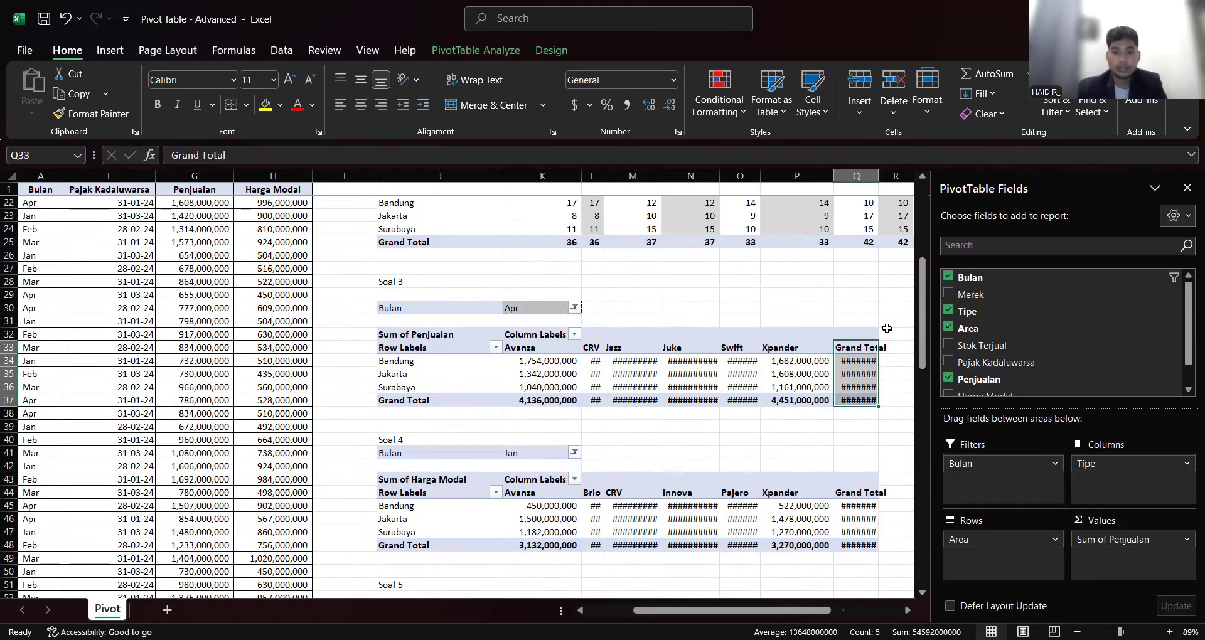
click(887, 333)
click(828, 280)
scroll(829, 280, up, 1)
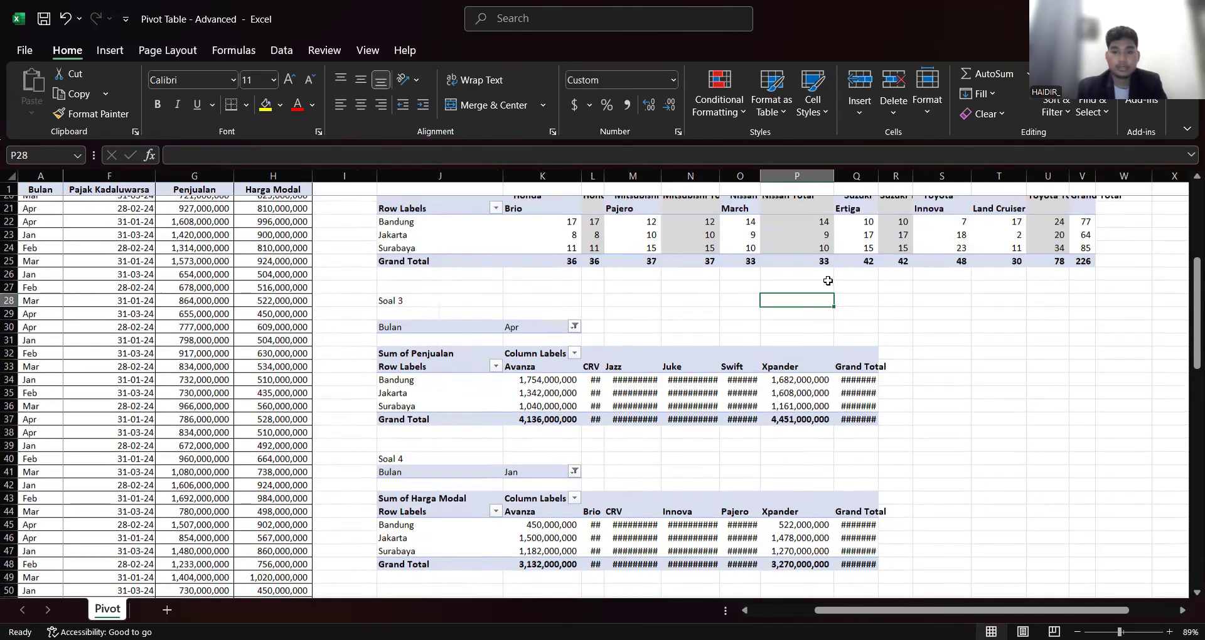
scroll(829, 280, up, 6)
scroll(828, 280, down, 5)
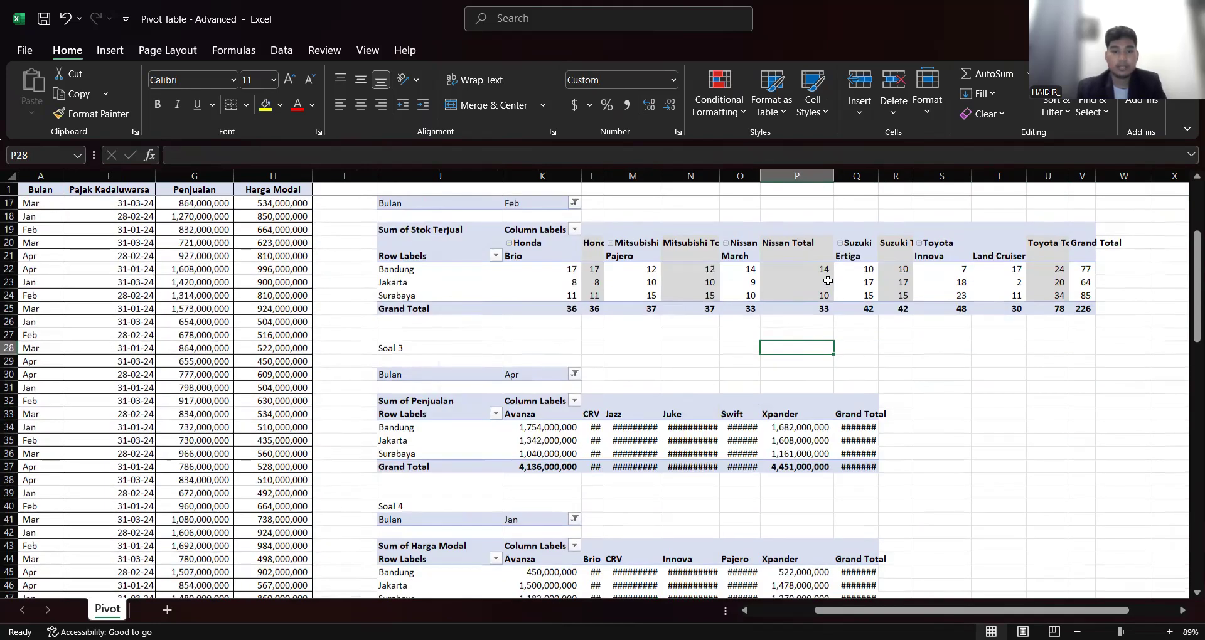
scroll(828, 280, down, 12)
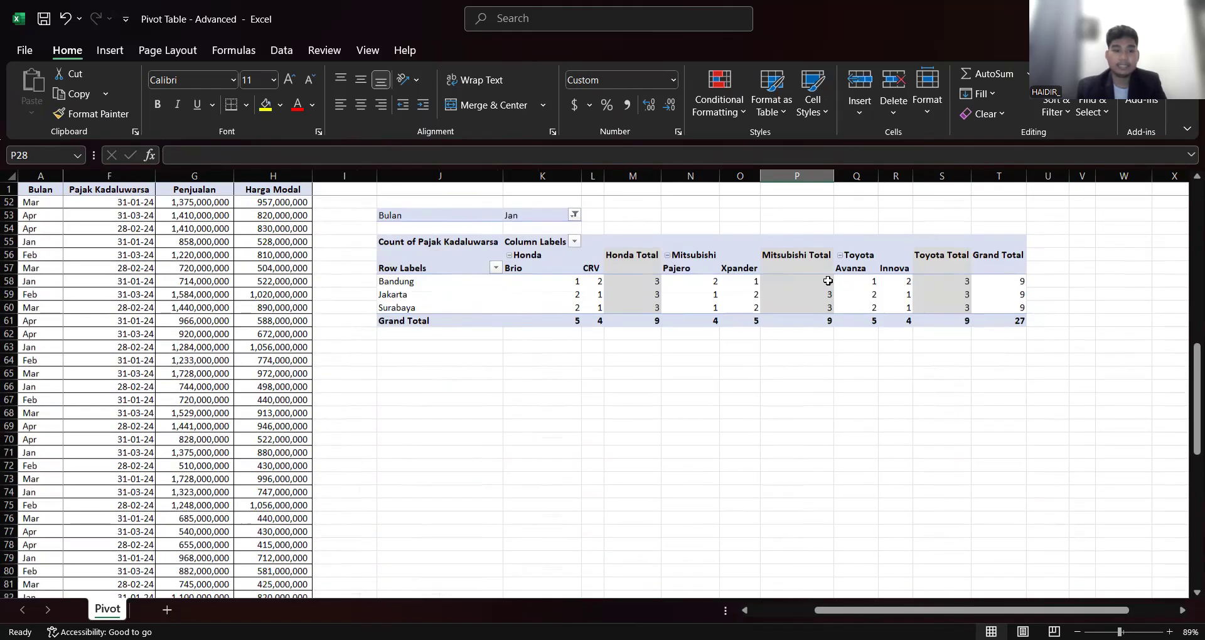
scroll(828, 281, down, 1)
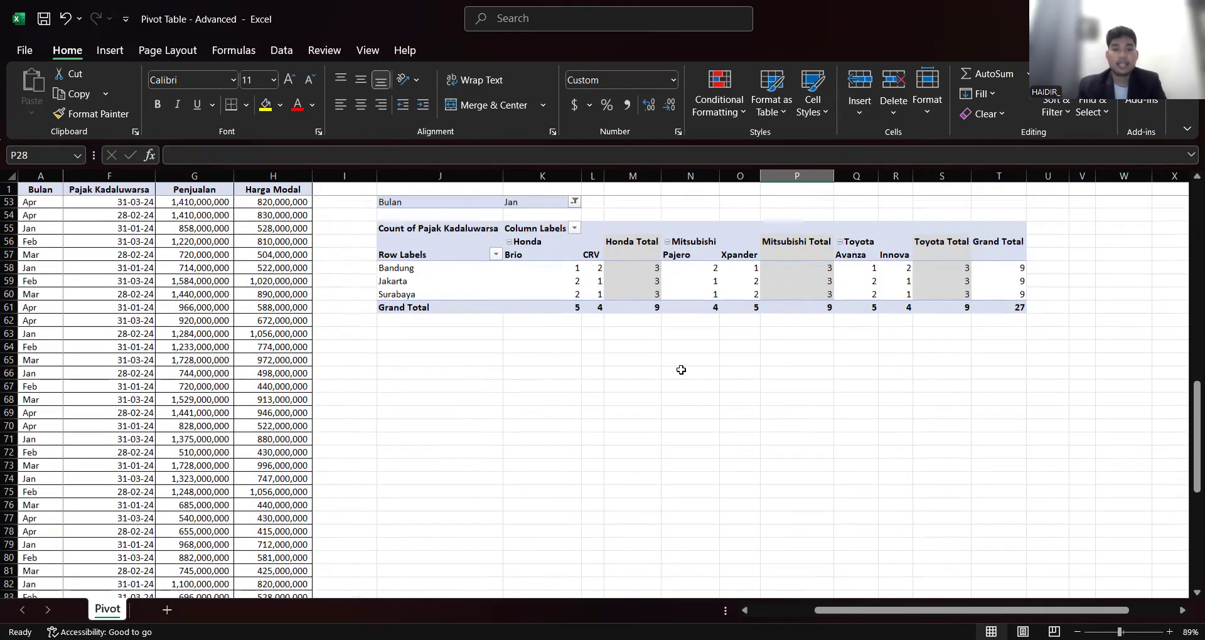
scroll(681, 369, up, 9)
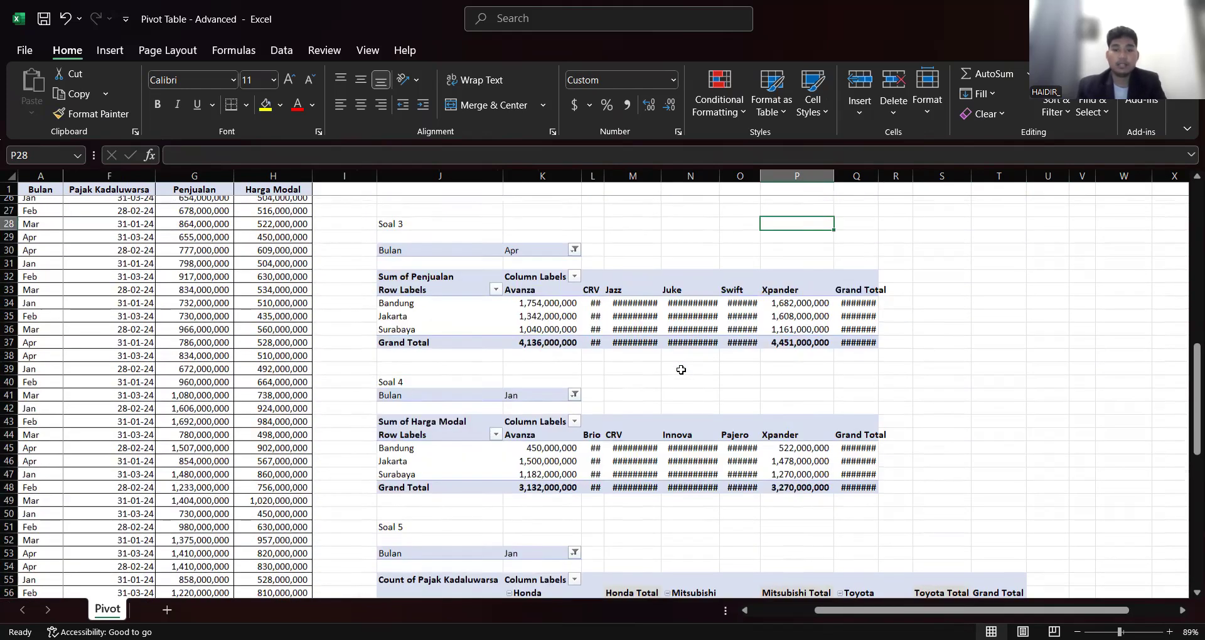
scroll(680, 370, up, 7)
scroll(680, 369, up, 1)
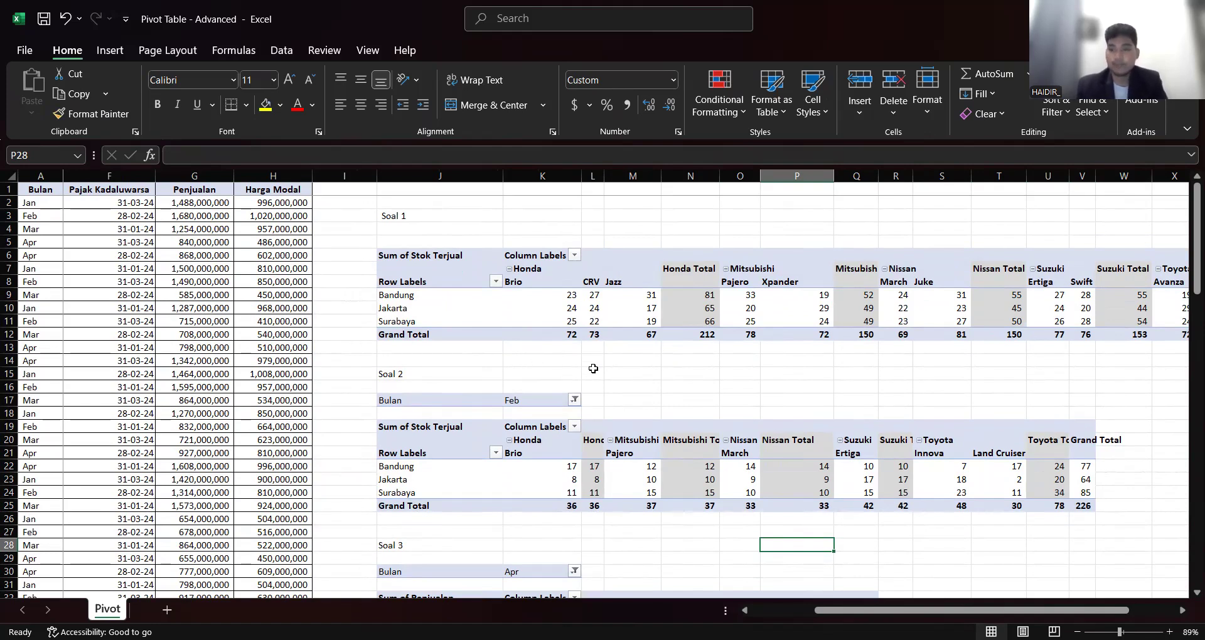
scroll(660, 384, right, 1)
scroll(661, 385, down, 1)
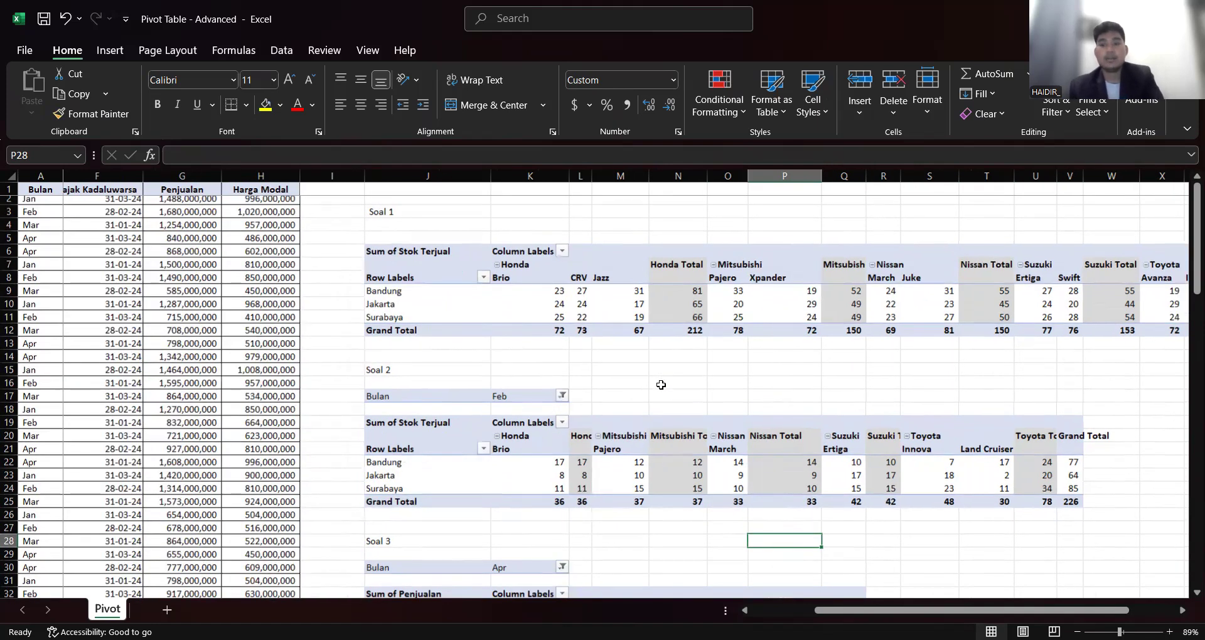
scroll(660, 385, left, 1)
scroll(661, 384, down, 1)
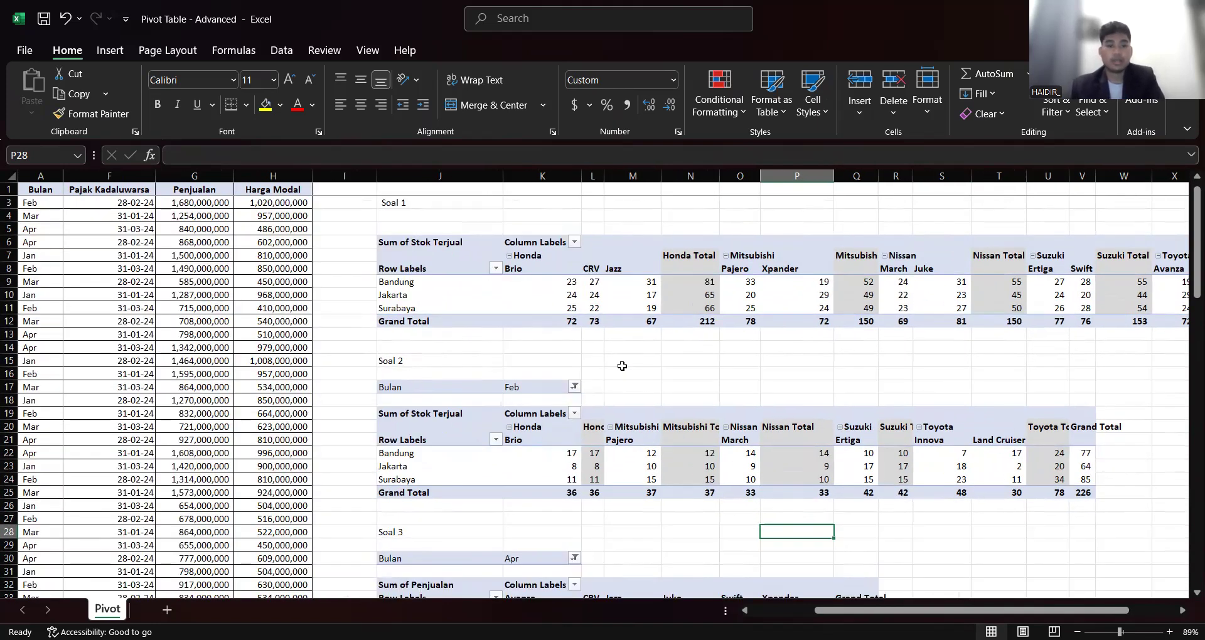